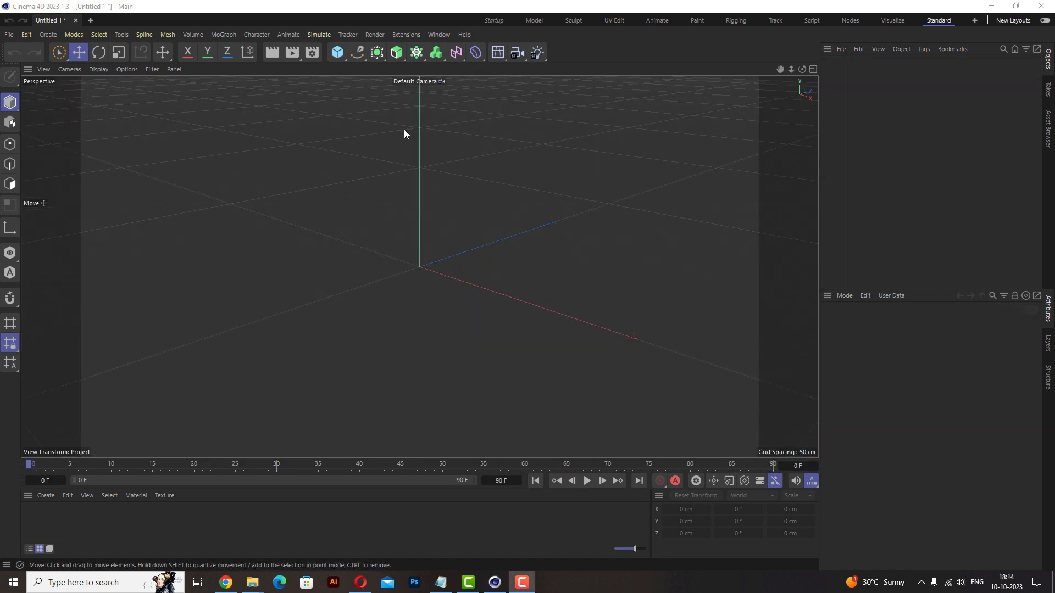
- Add a MoGraph Text object reading EFFECTOR, with Middle alignment and the Roboto Bold font
left_click(418, 55)
left_click(454, 138)
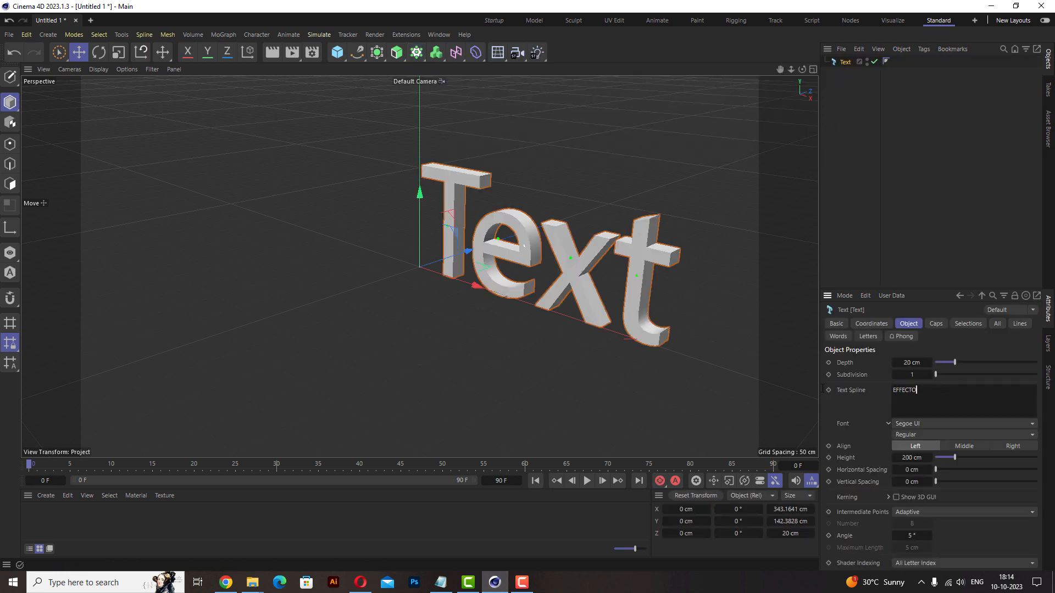
left_click(855, 397)
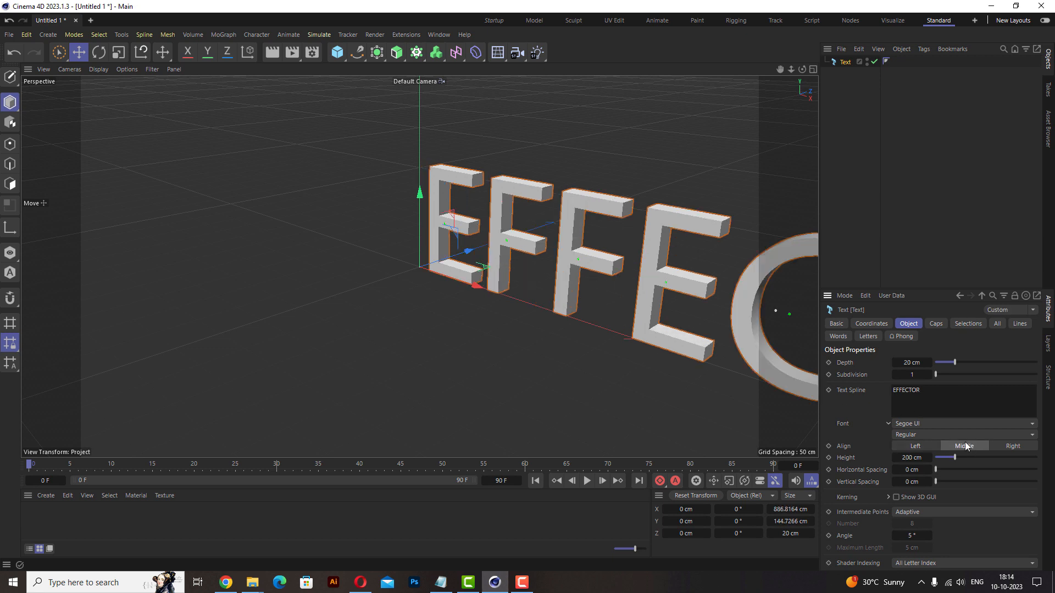
left_click(965, 446)
left_click(939, 423)
left_click(921, 326)
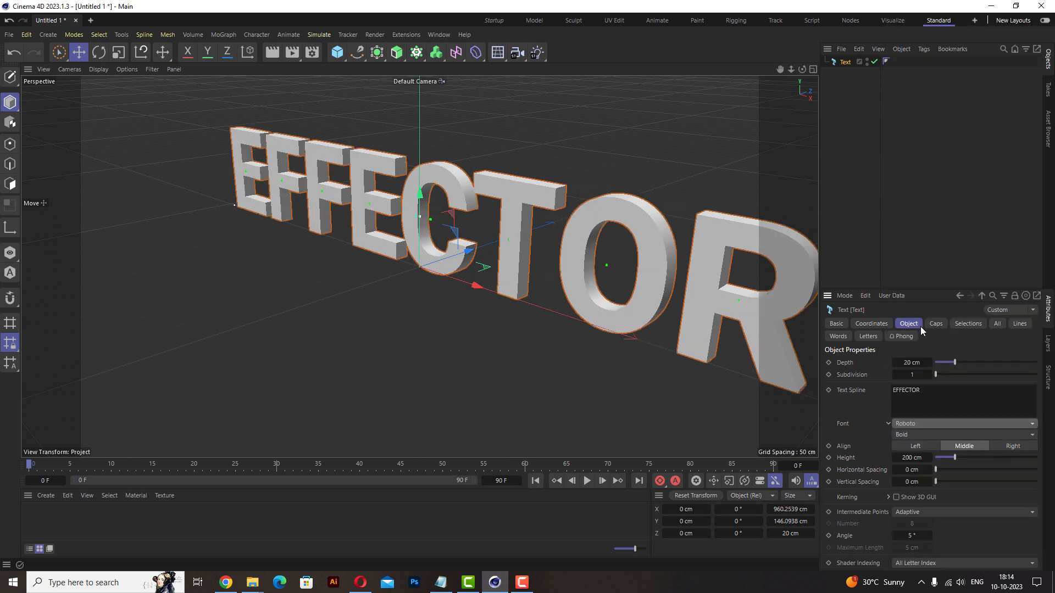
- Apply a Plain effector to the EFFECTOR text object
left_click(851, 129)
left_click(842, 62)
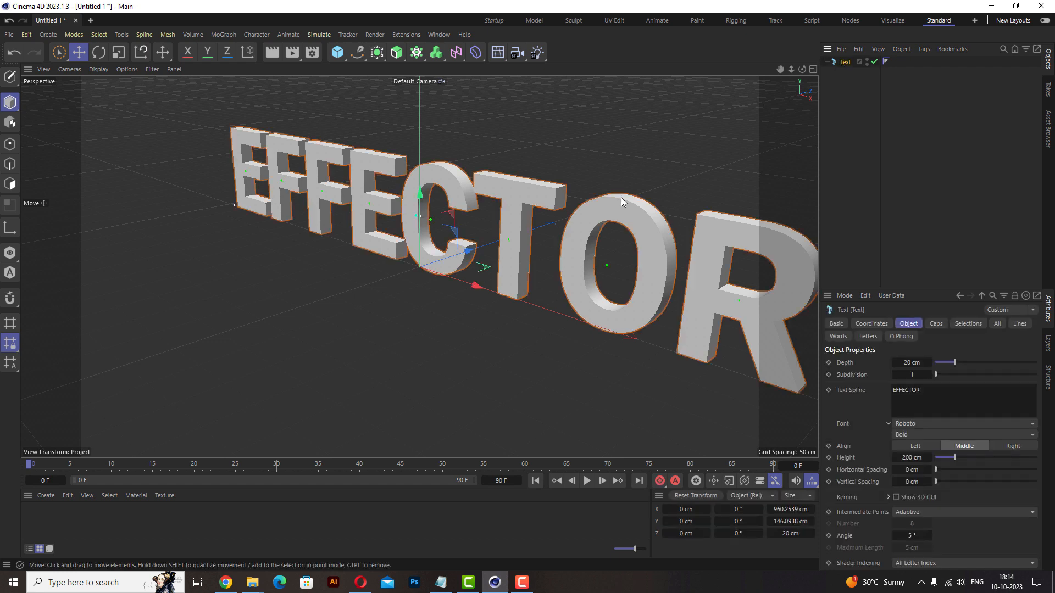
scroll(455, 217, "down", 3)
left_click_drag(455, 217, 568, 236, "alt")
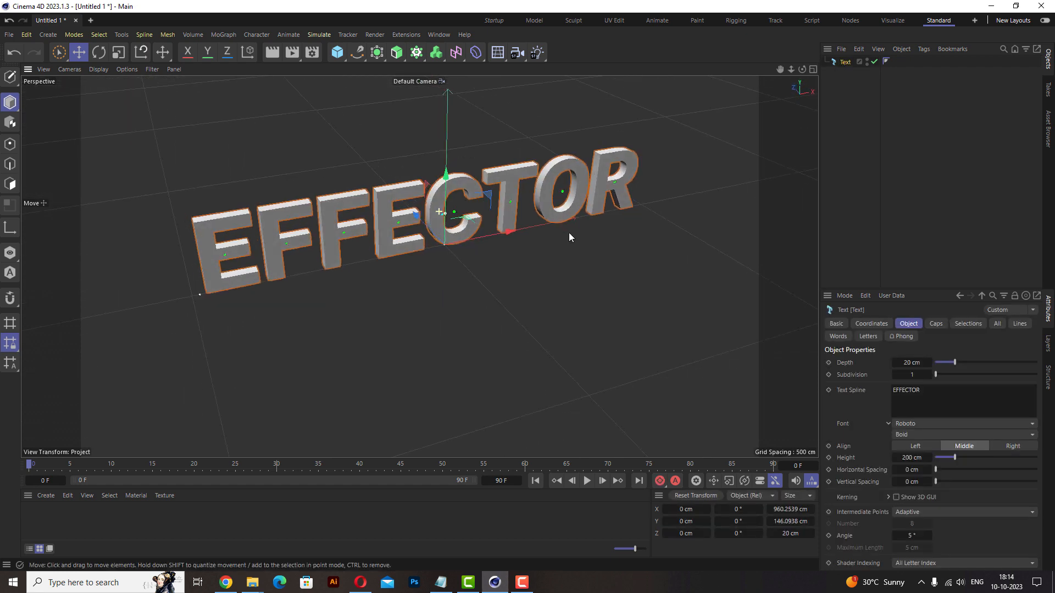
middle_click_drag(478, 217, 487, 243, "alt")
scroll(497, 210, "up", 5)
left_click_drag(512, 215, 542, 217, "alt")
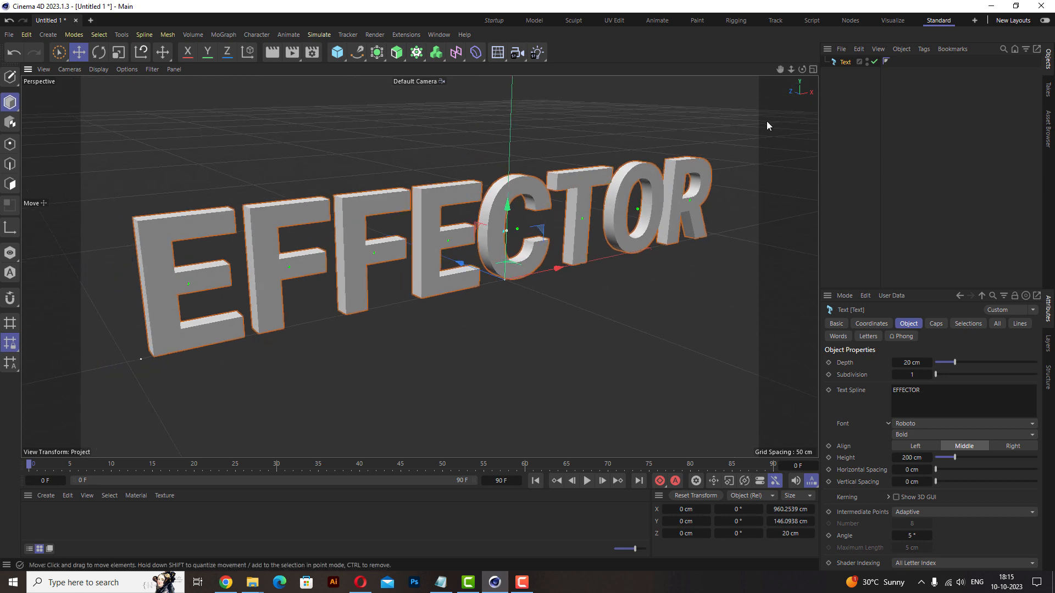
scroll(492, 254, "down", 4)
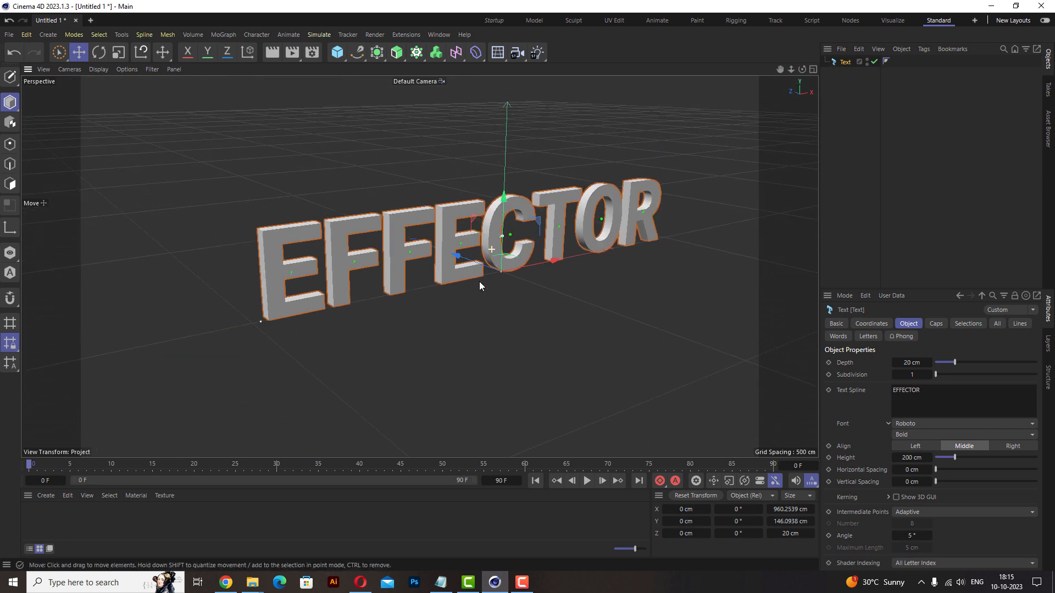
left_click(227, 36)
mouse_move(239, 56)
left_click(340, 61)
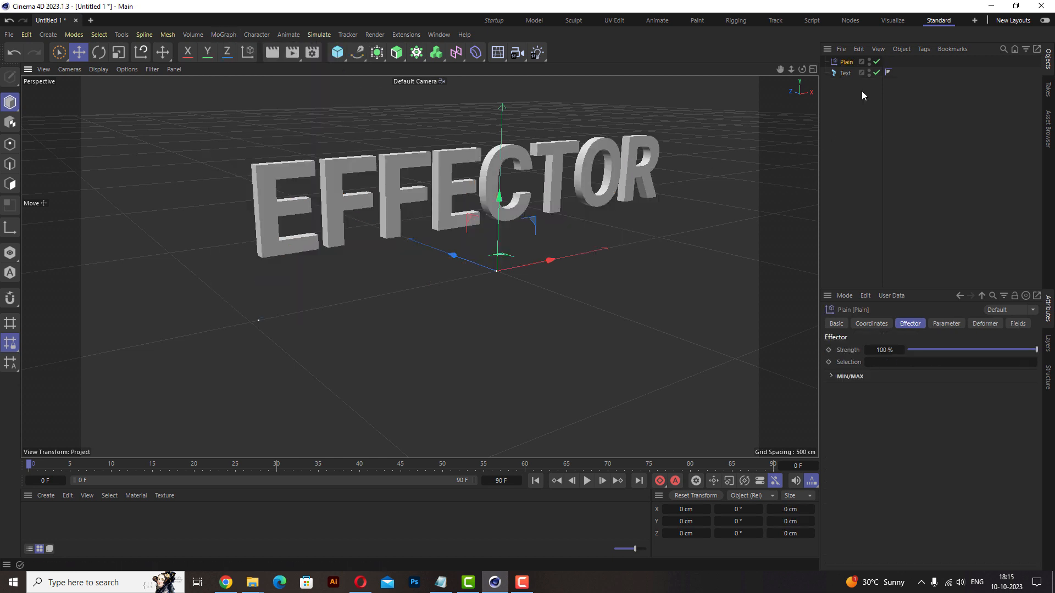
- Set the Plain effector's Y position offset to 0 cm and disable its Position transform
scroll(491, 193, "up", 1)
left_click(944, 324)
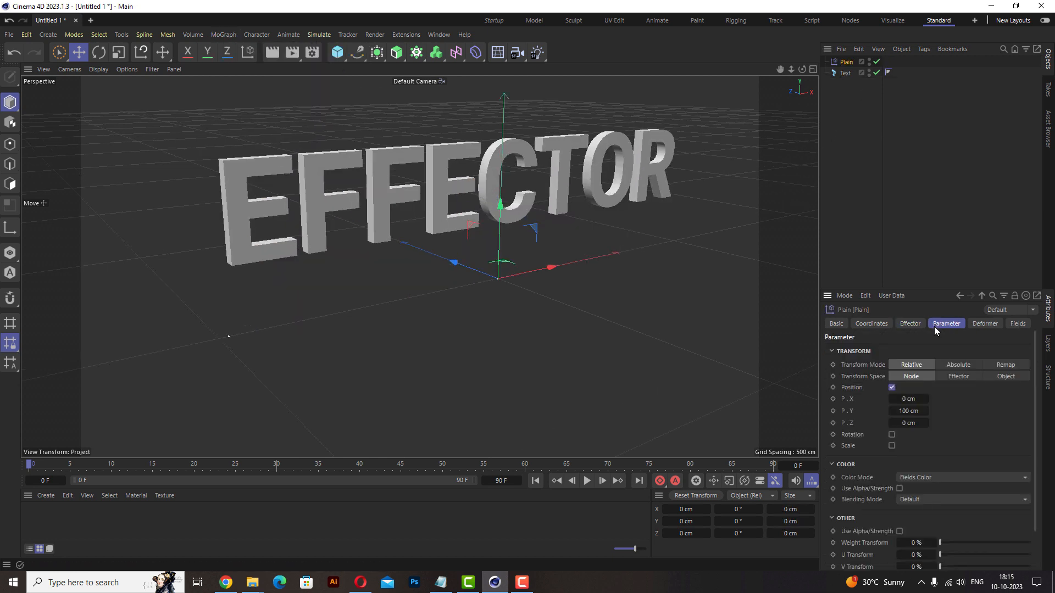
left_click(891, 388)
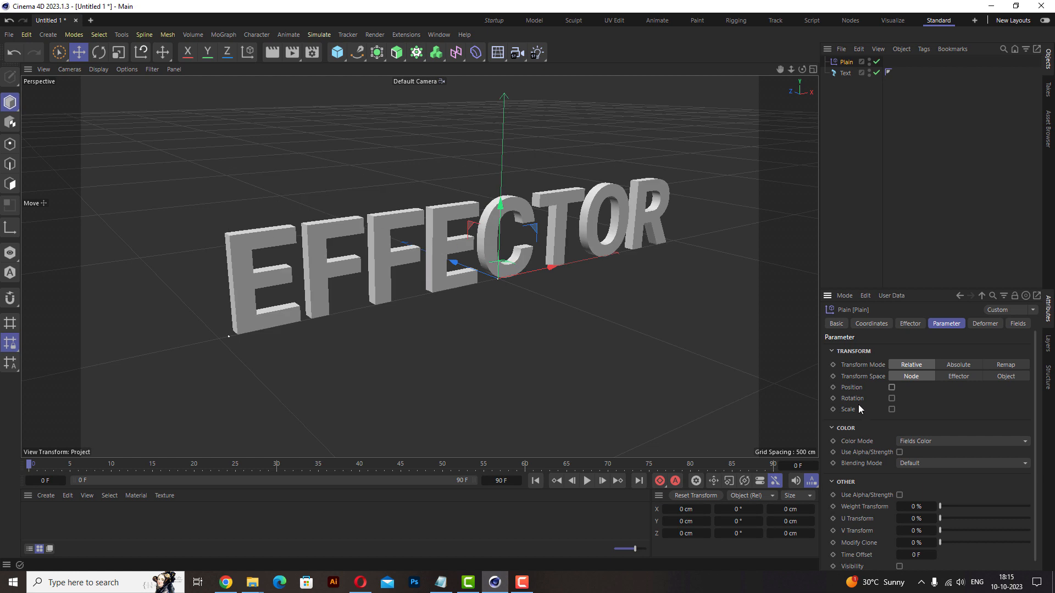
left_click(892, 388)
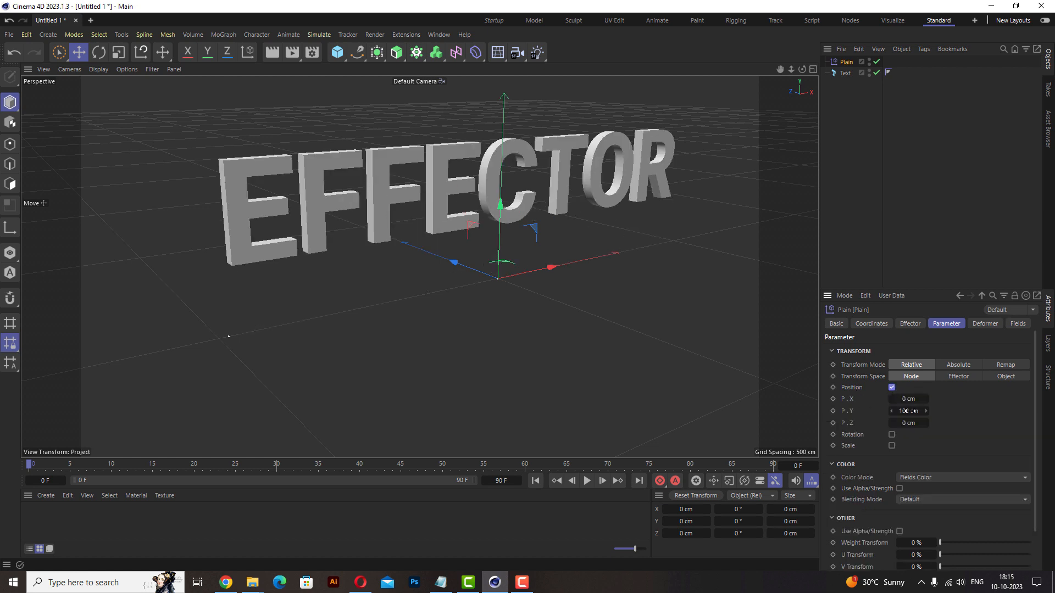
mouse_move(907, 411)
left_mouse_down()
mouse_move(896, 411)
mouse_move(918, 424)
mouse_move(901, 399)
mouse_move(937, 391)
mouse_move(901, 395)
left_mouse_up()
key("ctrl+z")
type("0")
key("Return")
left_click(892, 387)
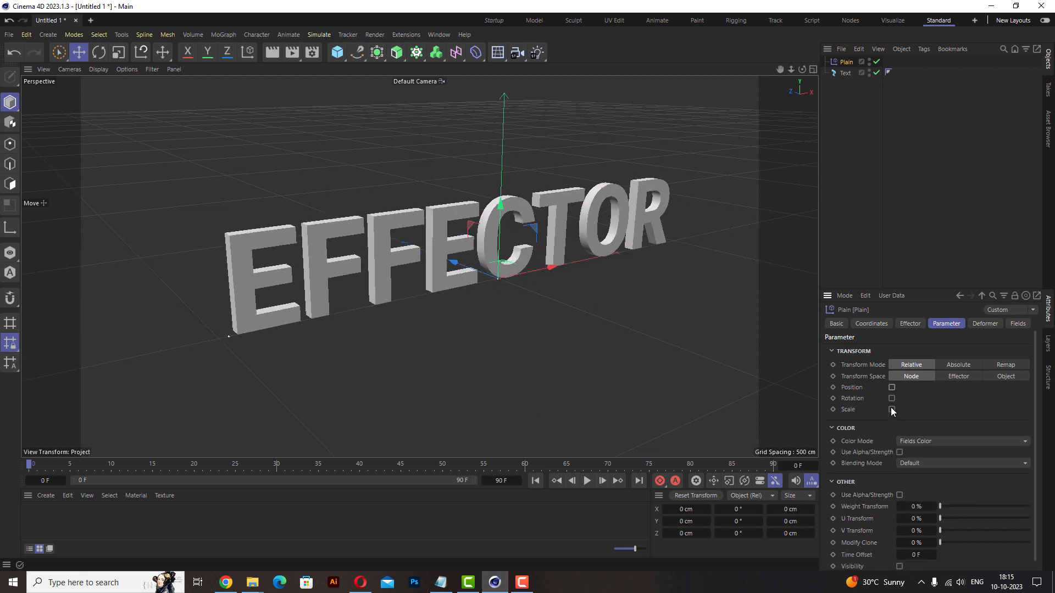
- Try the Plain effector's uniform Scale and its Rotation on the letters, switching each transform off again
left_click(891, 409)
left_click(892, 420)
left_click_drag(909, 443, 959, 445)
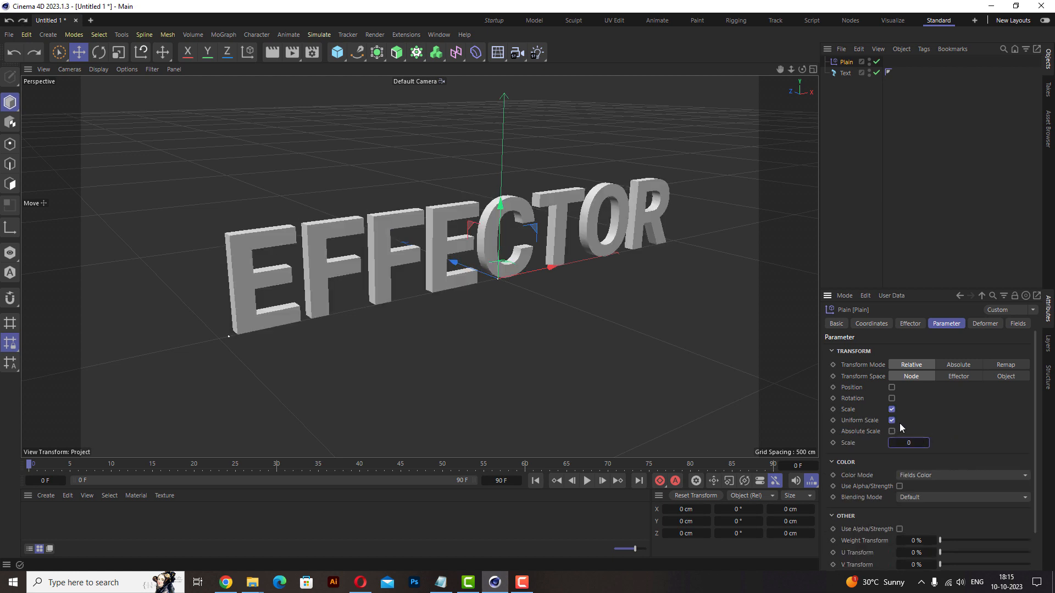
left_click(892, 409)
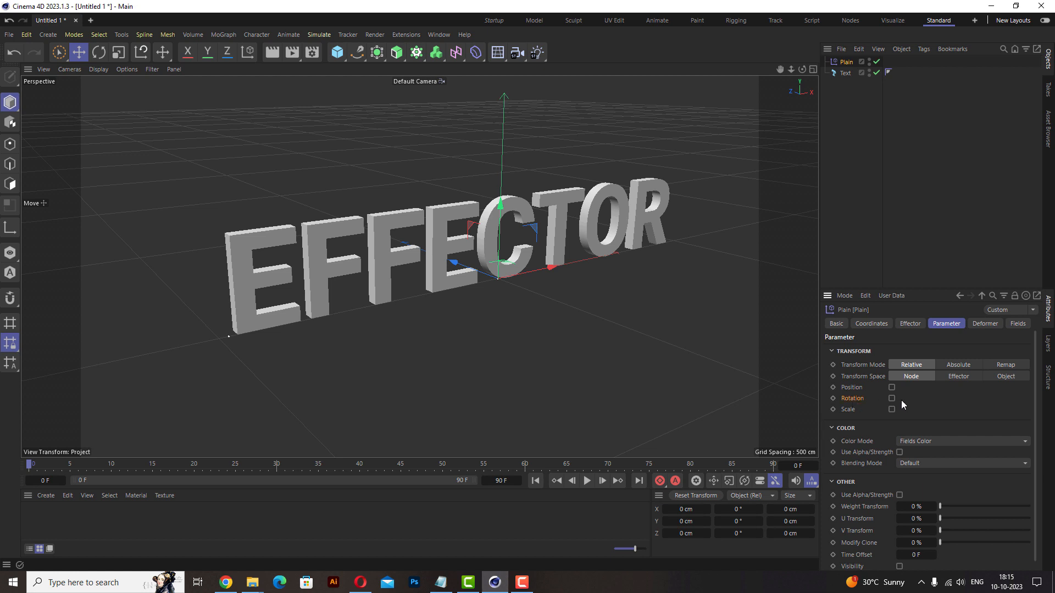
left_click(892, 398)
left_click_drag(912, 434, 953, 398)
left_click(892, 399)
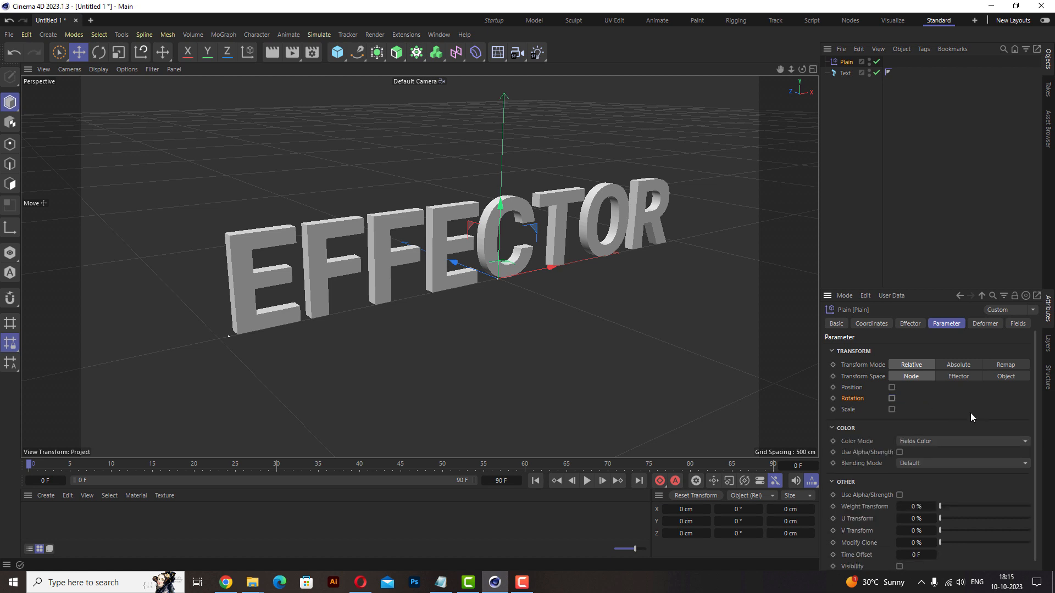
- Enable the Plain effector's Position with a Z offset of -770 cm and add a Linear Field to it
left_click(892, 387)
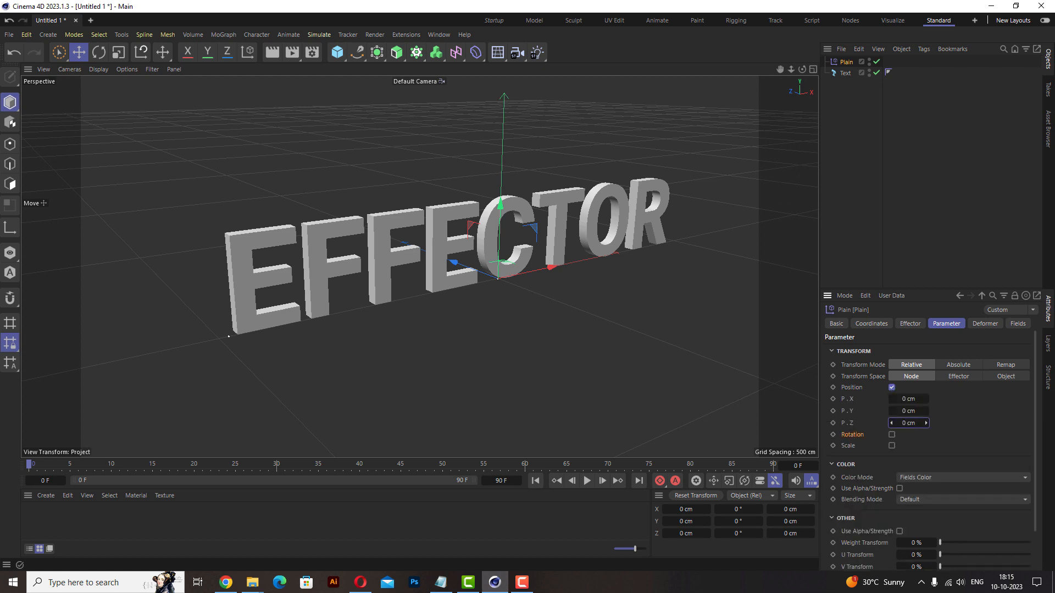
left_click_drag(908, 424, 863, 423)
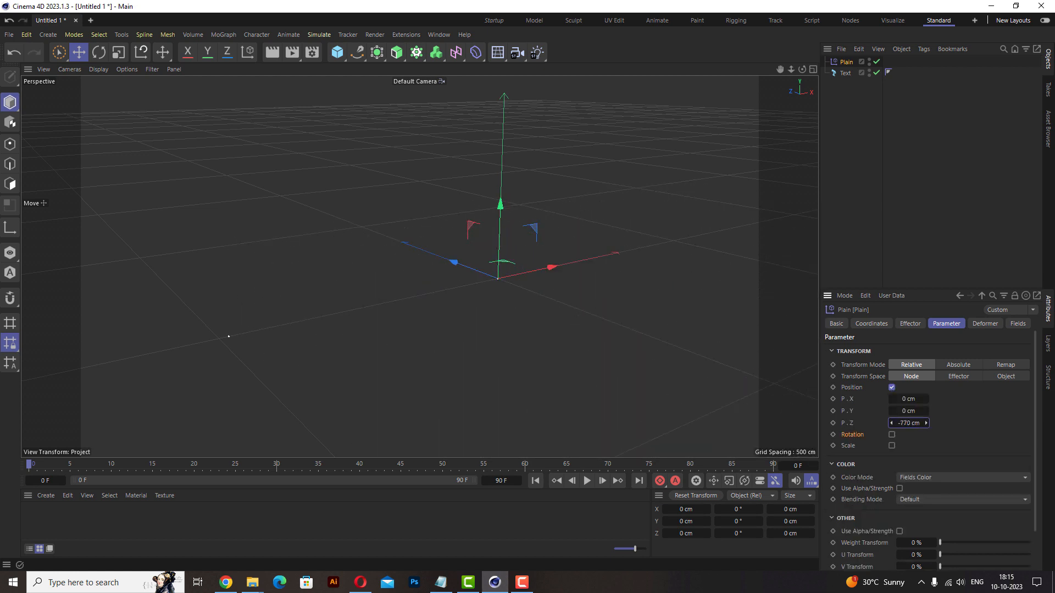
left_click(1020, 325)
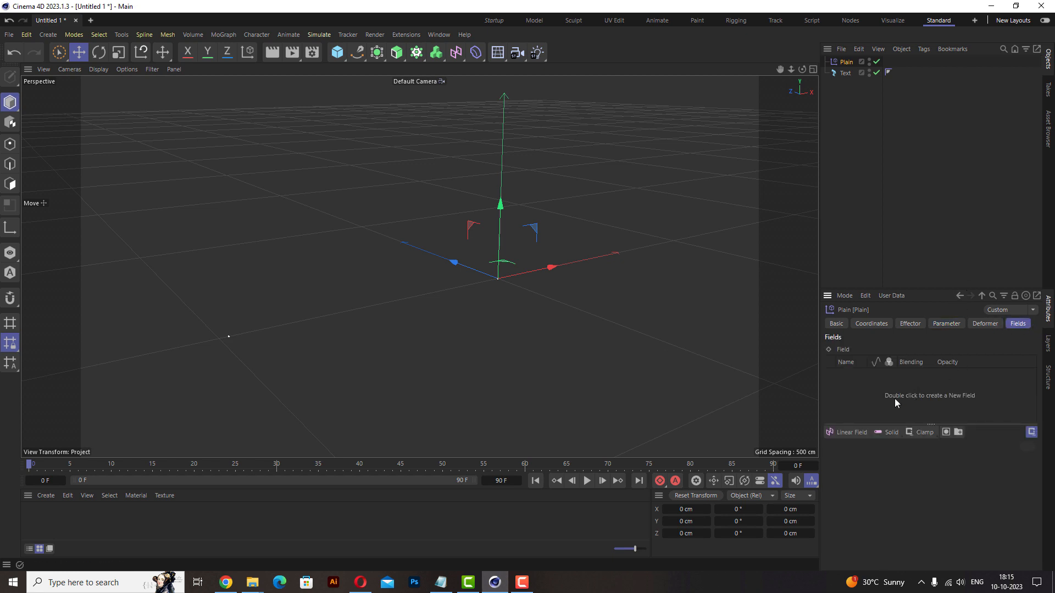
left_click(852, 432)
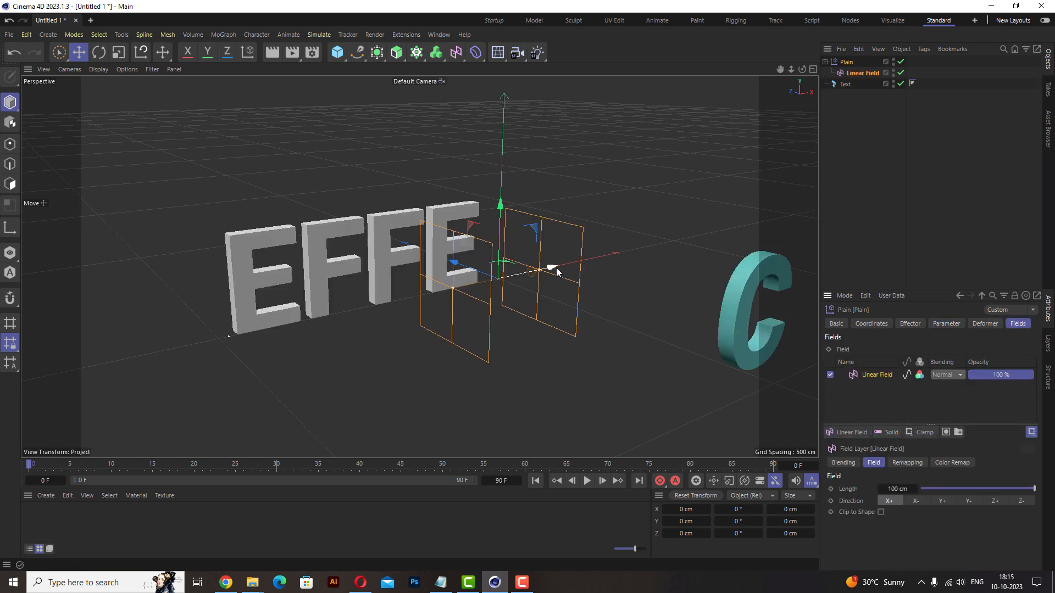
- Keyframe the Linear Field from X about -627 cm at frame 0 to X about 654 cm at frame 35
left_click_drag(556, 268, 199, 357)
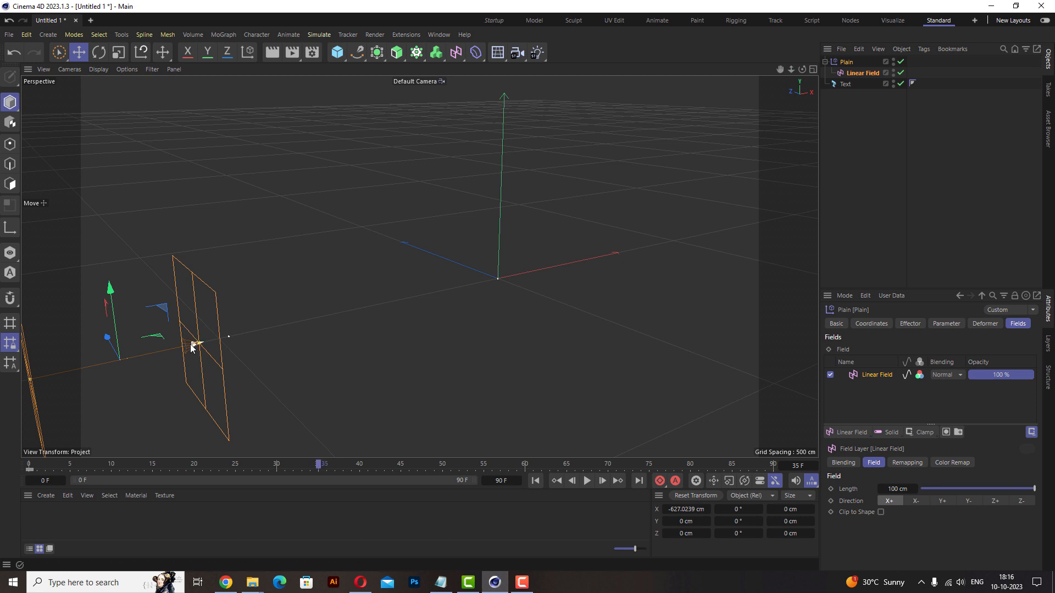
left_click_drag(192, 348, 763, 262)
- Play the letter animation from the start with the timeline end shortened to 47 F
left_click(536, 480)
left_click(587, 480)
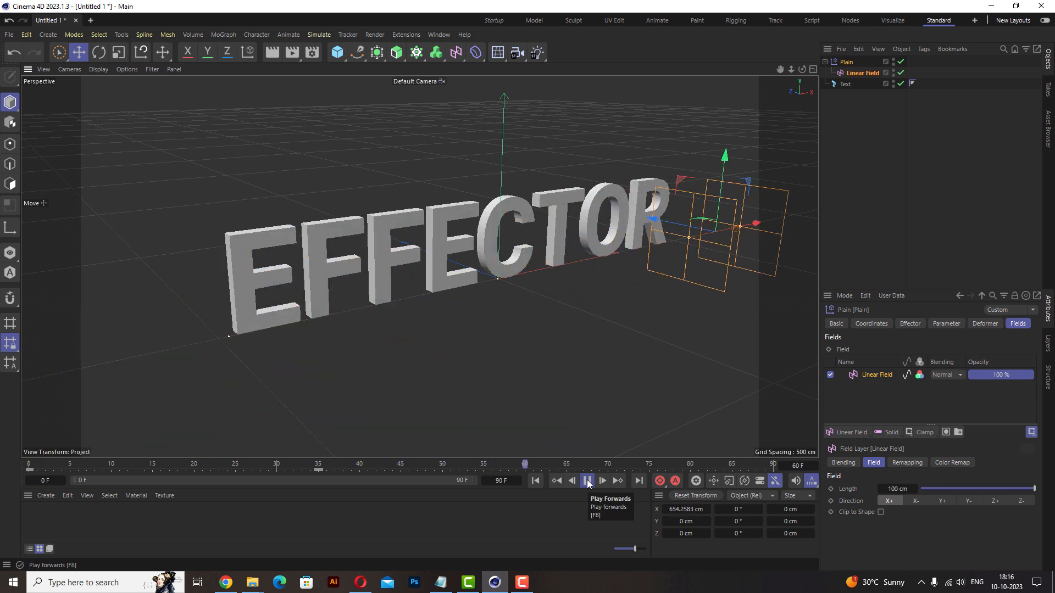
mouse_move(504, 483)
left_mouse_down()
mouse_move(456, 483)
mouse_move(500, 485)
mouse_move(489, 481)
mouse_move(492, 501)
left_mouse_up()
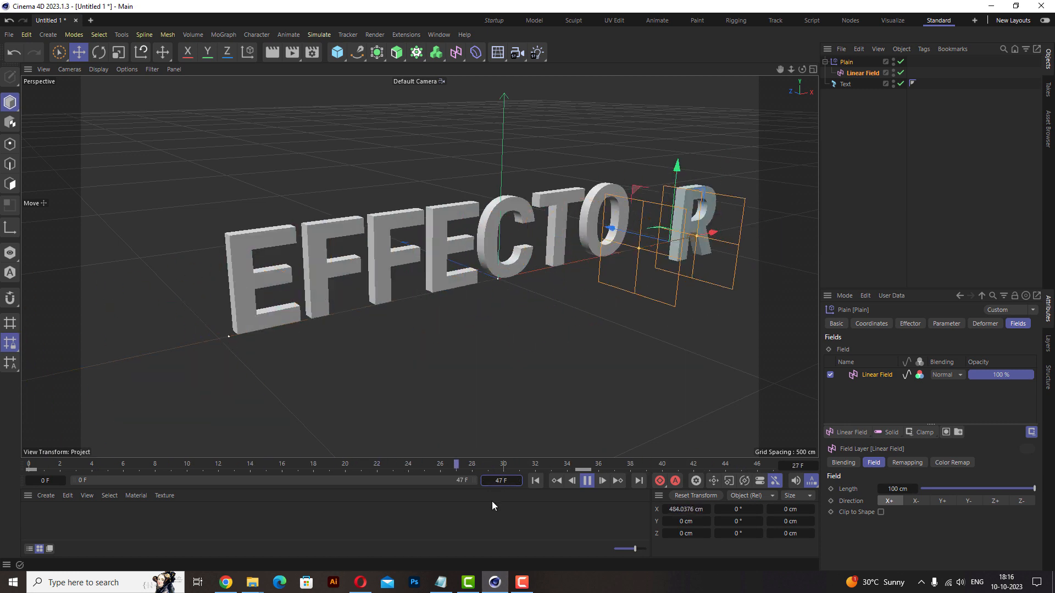
left_click(834, 202)
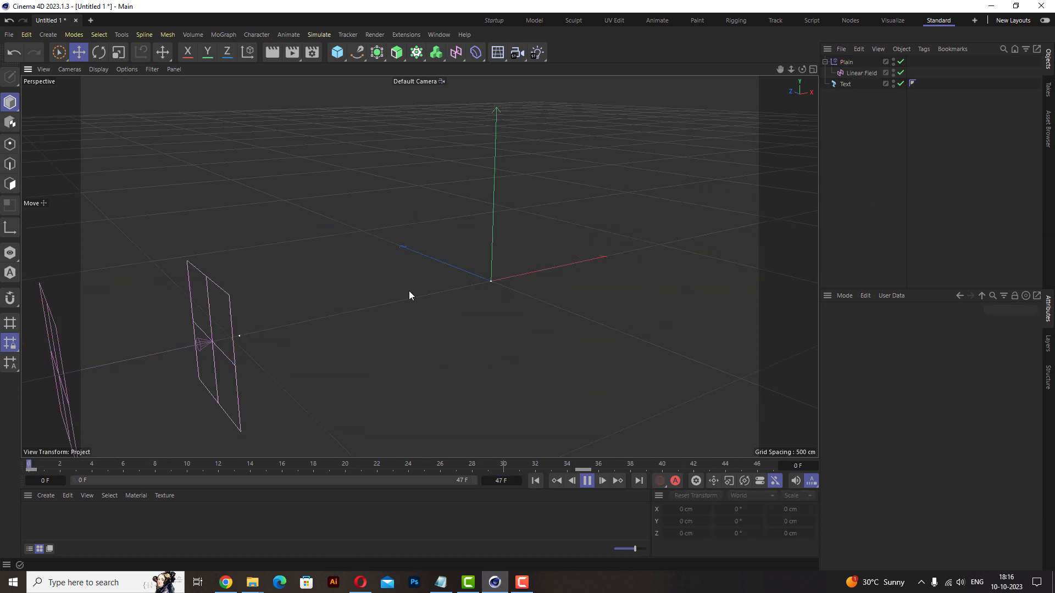
left_click(587, 481)
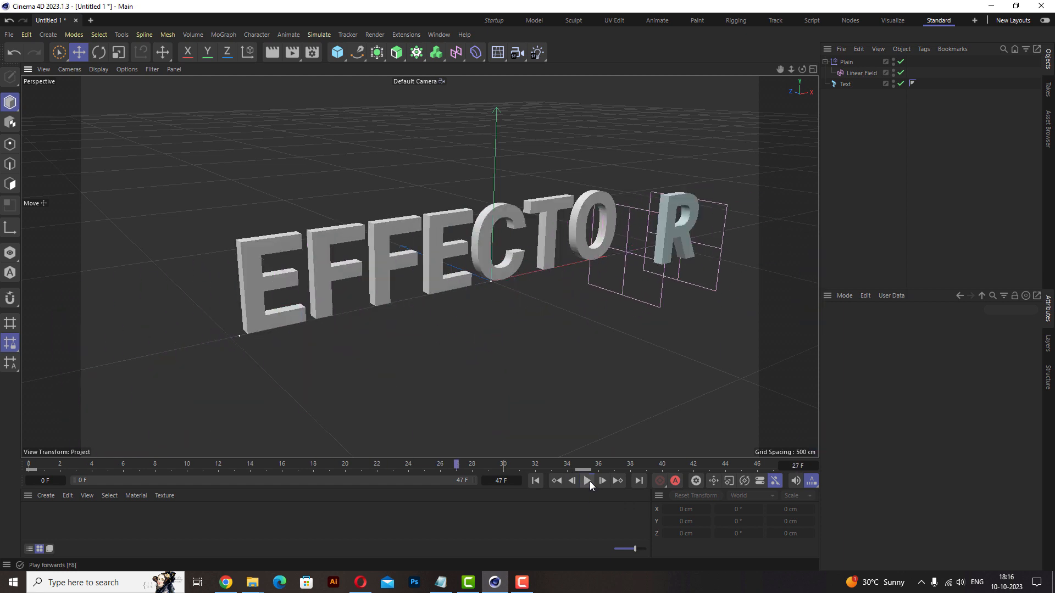
- Extend the timeline to 133 F, move the Linear Field's end keyframe to frame 76 and play the animation
left_click(854, 73)
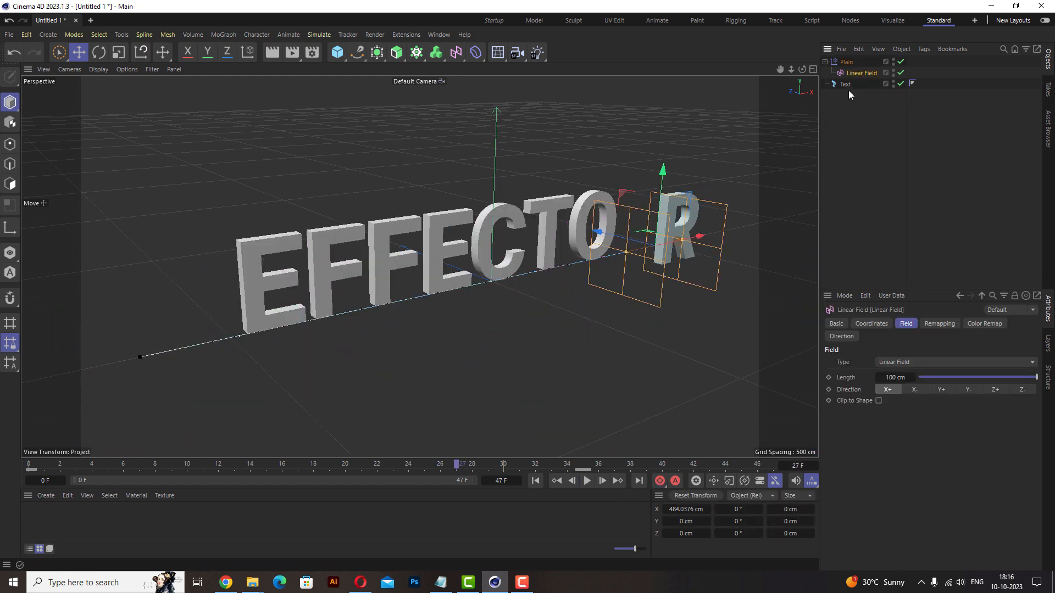
left_click(848, 63)
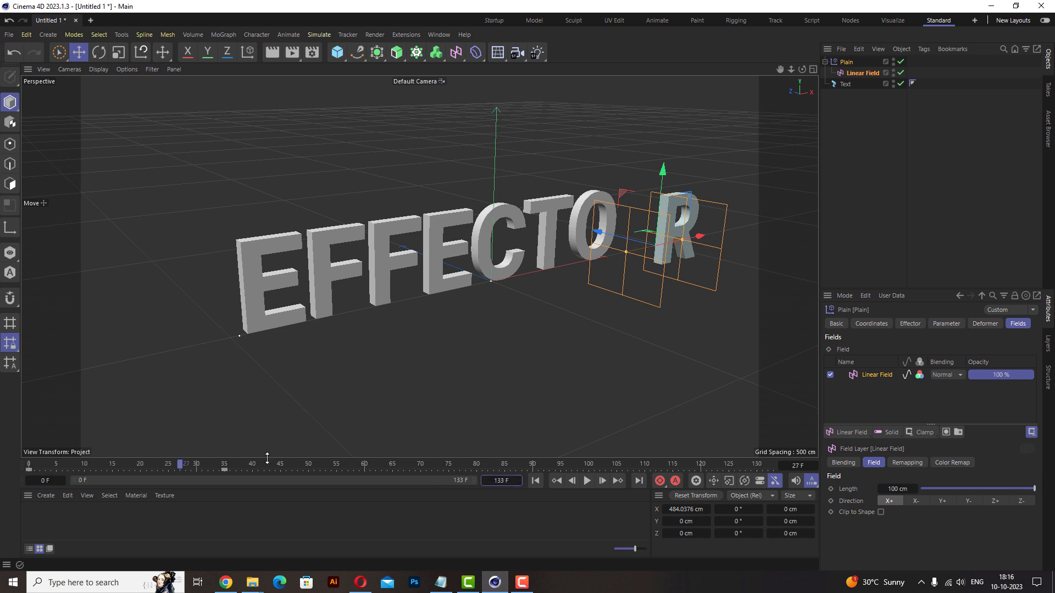
left_click_drag(224, 470, 454, 470)
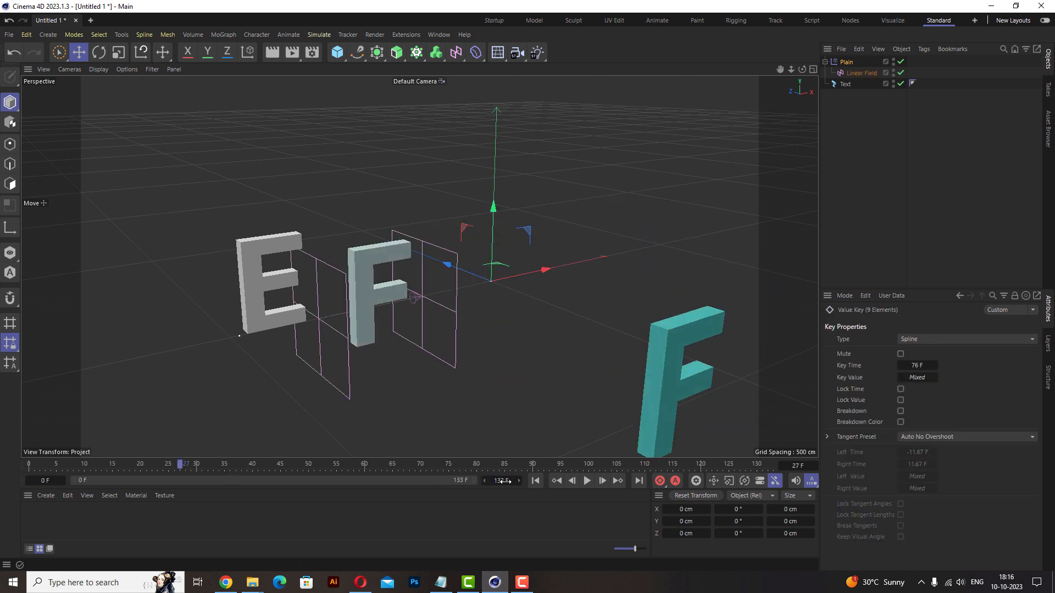
left_click(557, 481)
left_click(587, 481)
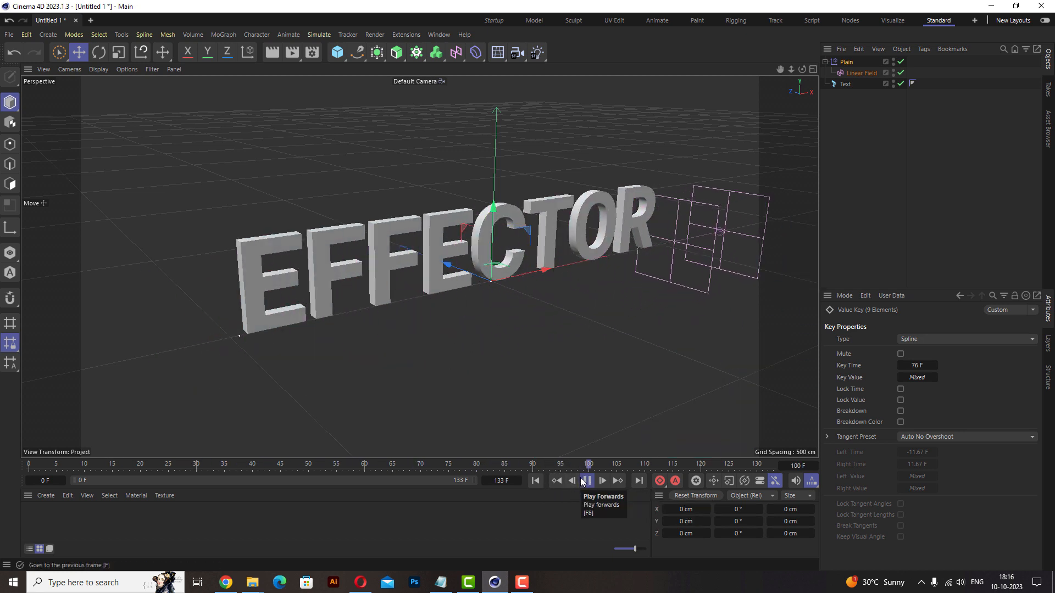
- Change the Linear Field's keyframes at frames 76 and 0 to Linear interpolation and preview the animation
left_click(843, 70)
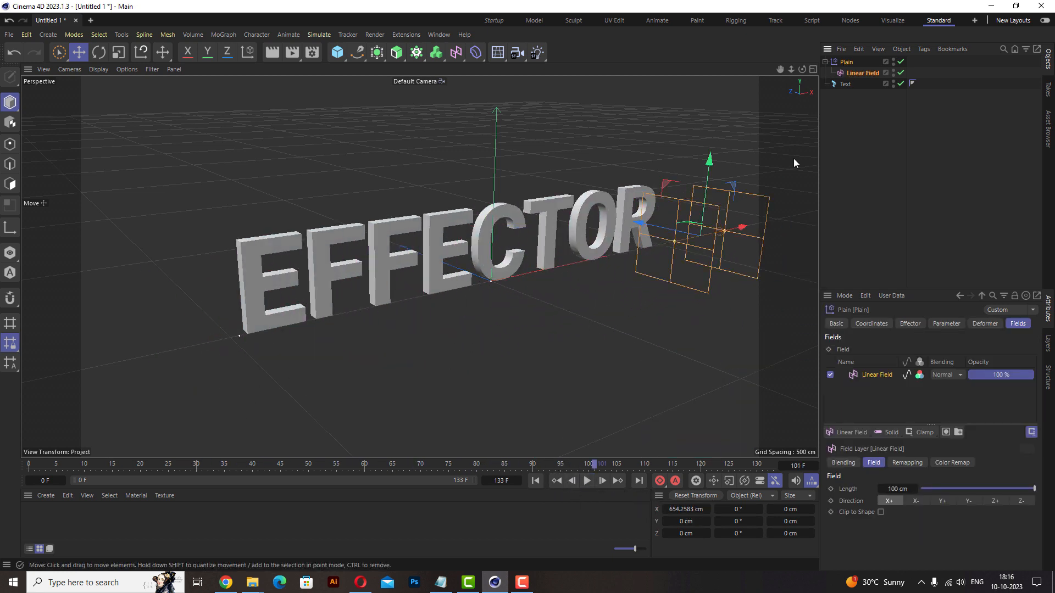
left_click(846, 76)
left_click(454, 470)
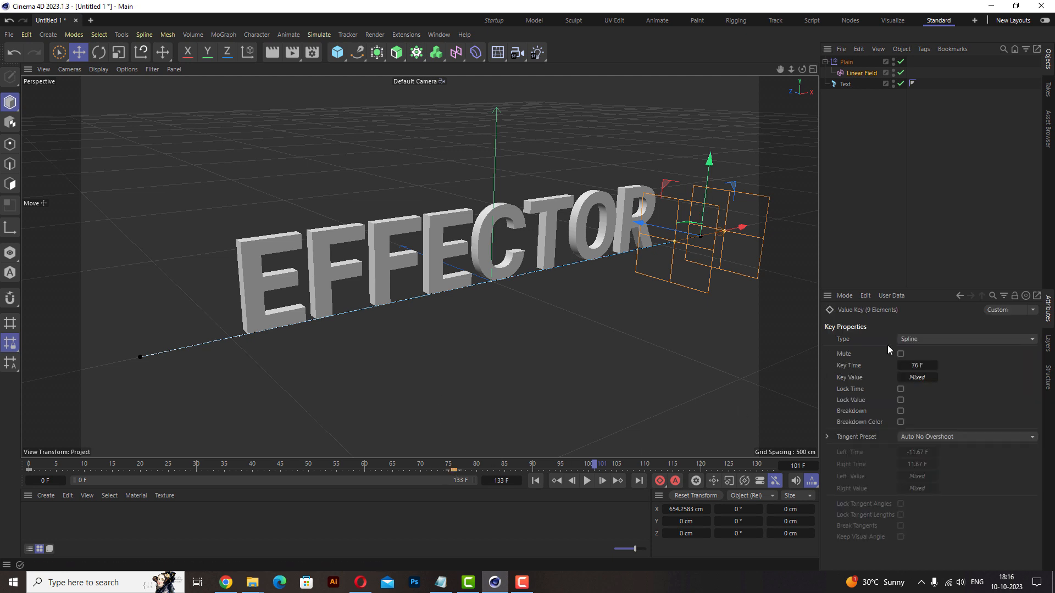
left_click(929, 339)
left_click(922, 365)
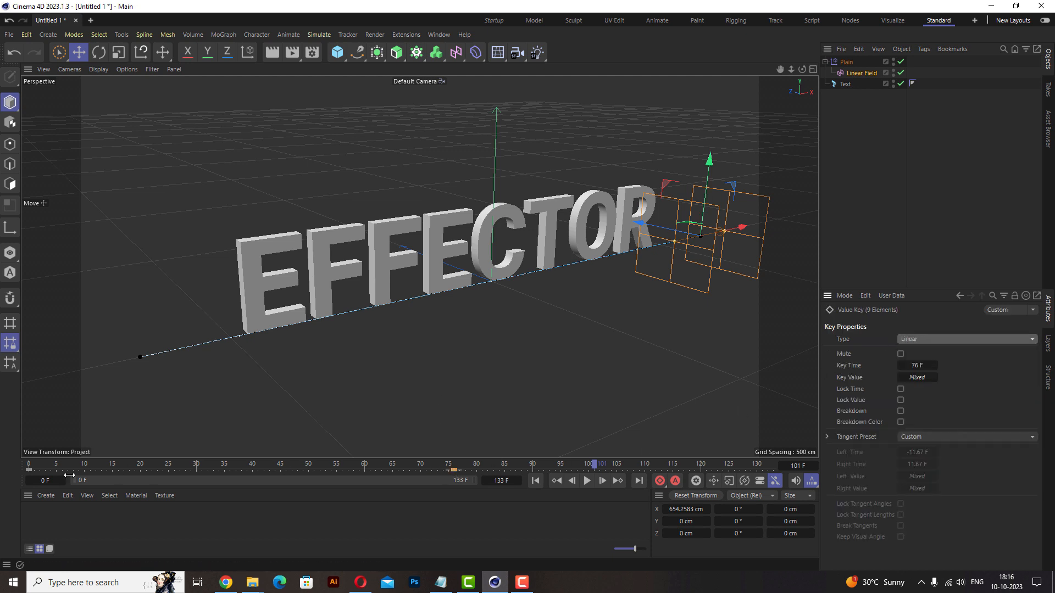
left_click(30, 470)
left_click(931, 341)
left_click(922, 365)
left_click(556, 482)
left_click(587, 481)
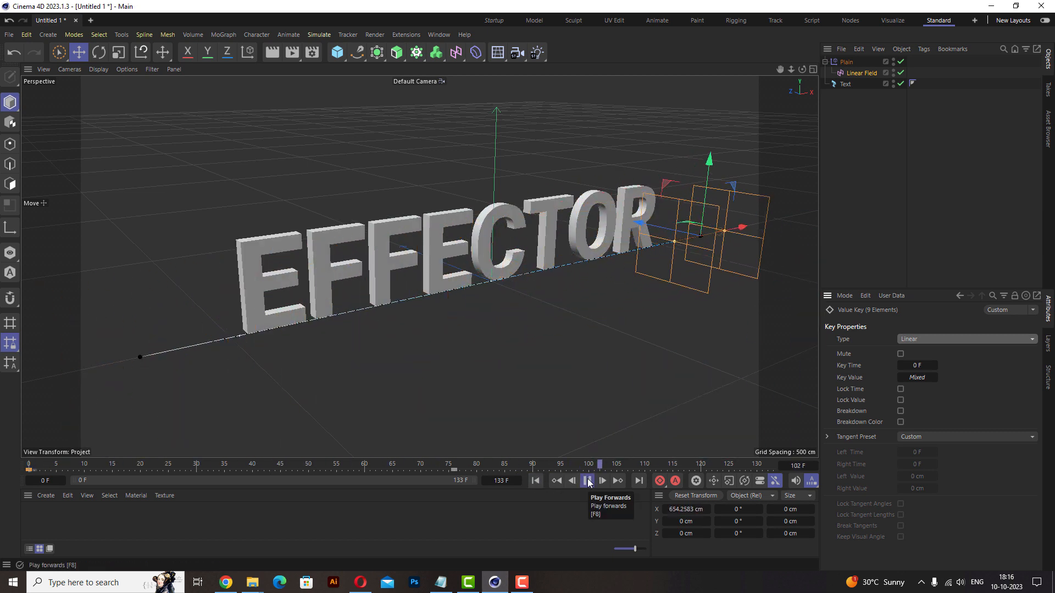
left_click(587, 481)
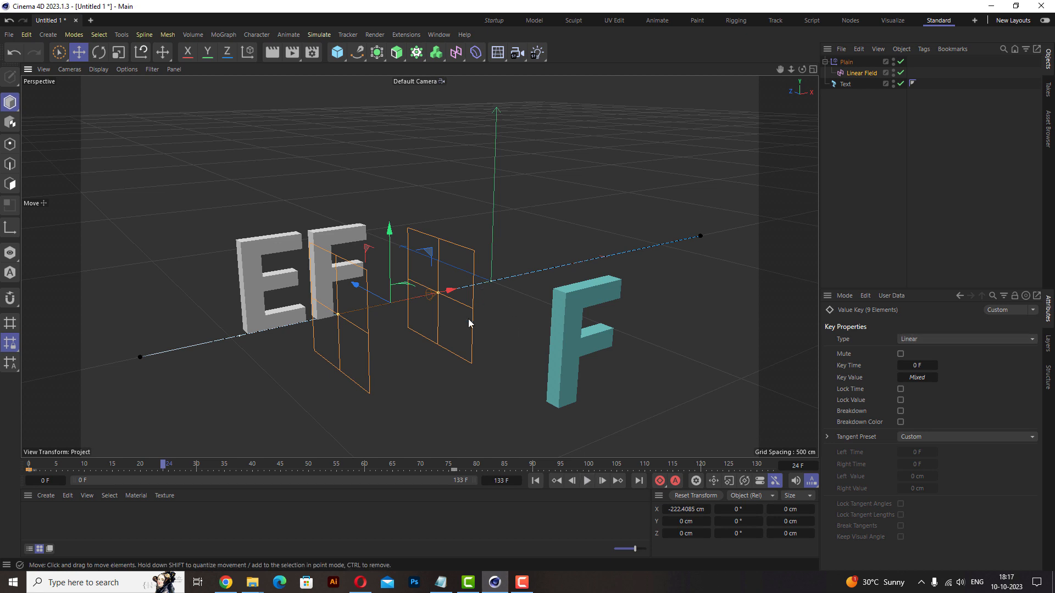
- Enable Rotation on the Plain effector with R.H at -160° and play the letter animation from the start
middle_click_drag(489, 307, 446, 285, "alt")
left_click(850, 77)
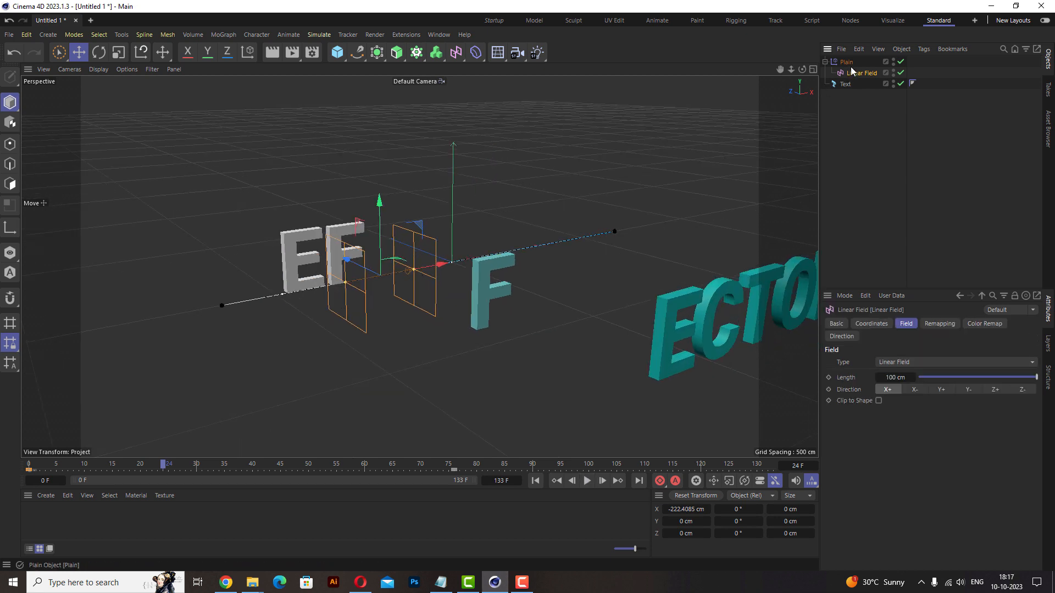
left_click(853, 65)
left_click(946, 324)
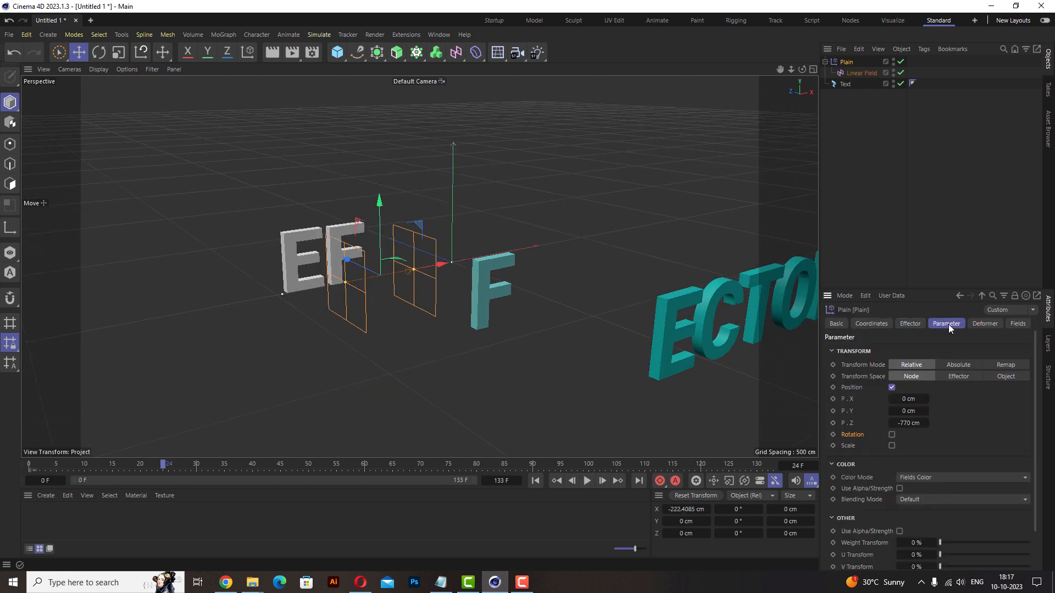
left_click(894, 435)
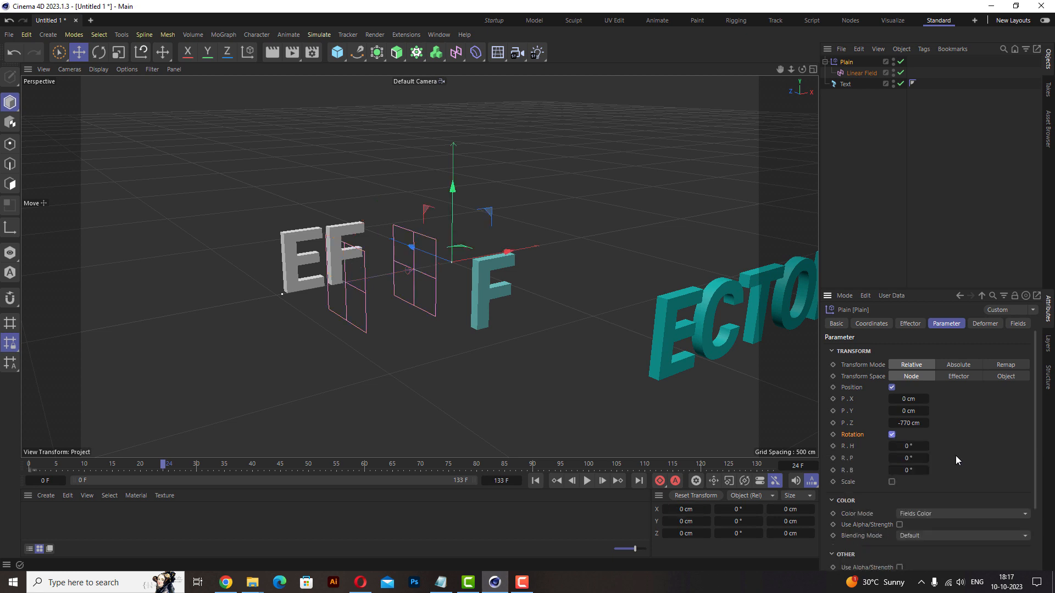
left_click_drag(908, 447, 821, 445)
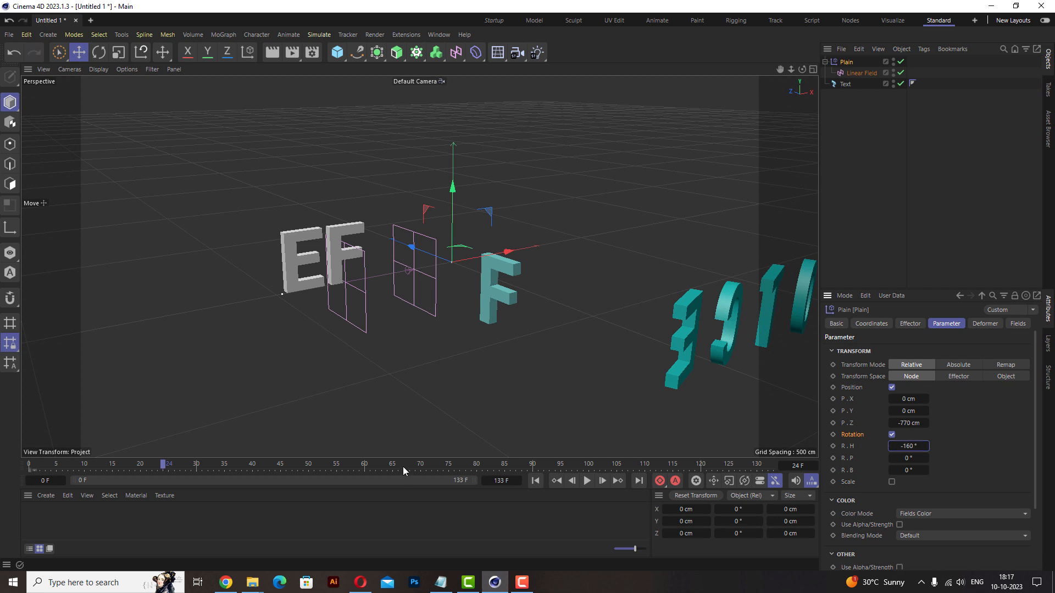
left_click(535, 481)
left_click(587, 481)
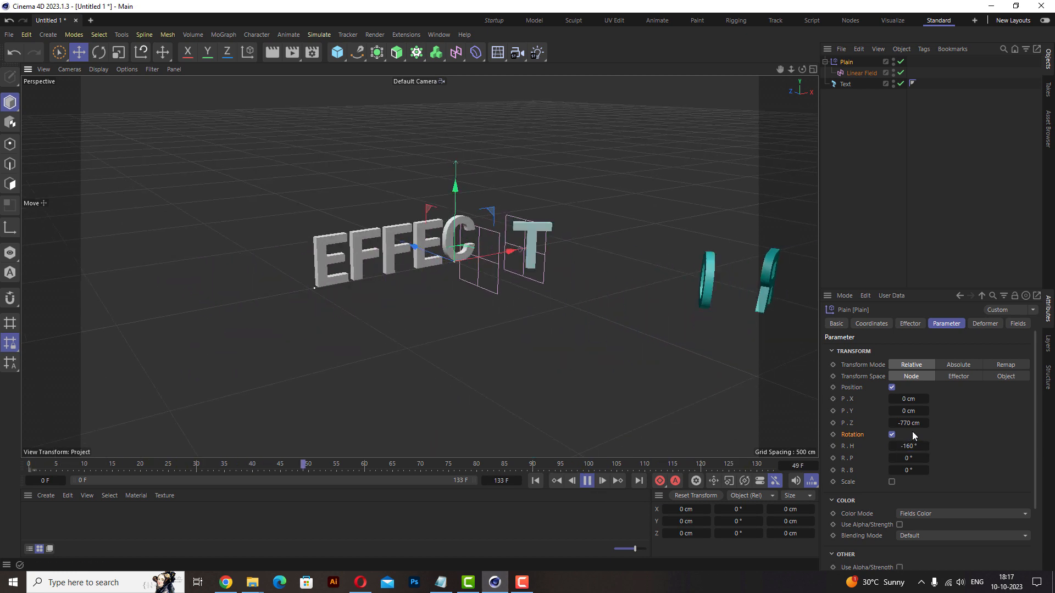
- Set the Plain effector's P.Z to -1736 cm and reframe the text in the view
left_click_drag(908, 423, 901, 423)
scroll(424, 301, "down", 3)
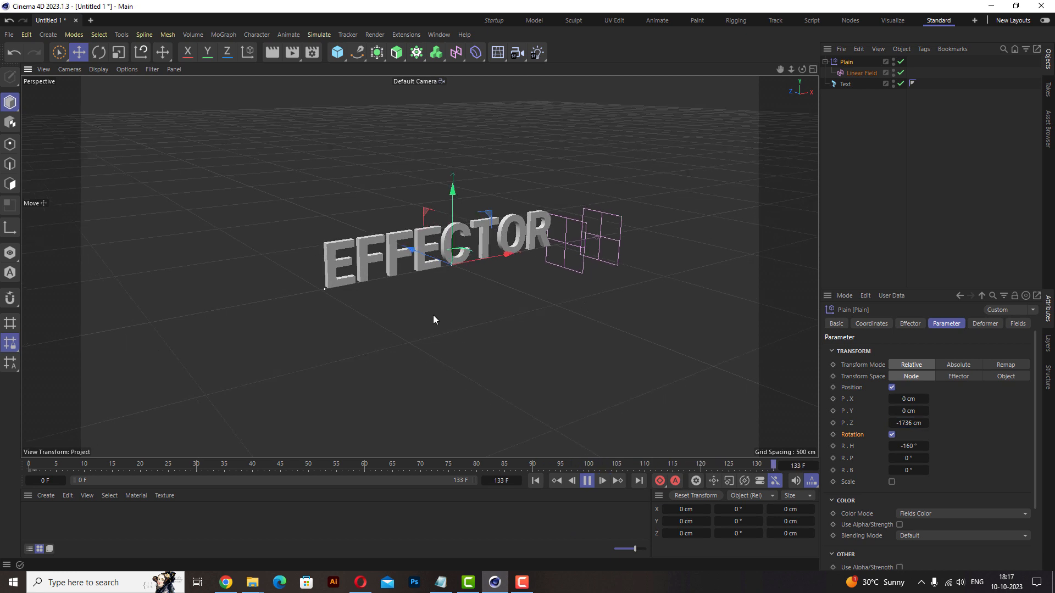
middle_click_drag(484, 297, 470, 293, "alt")
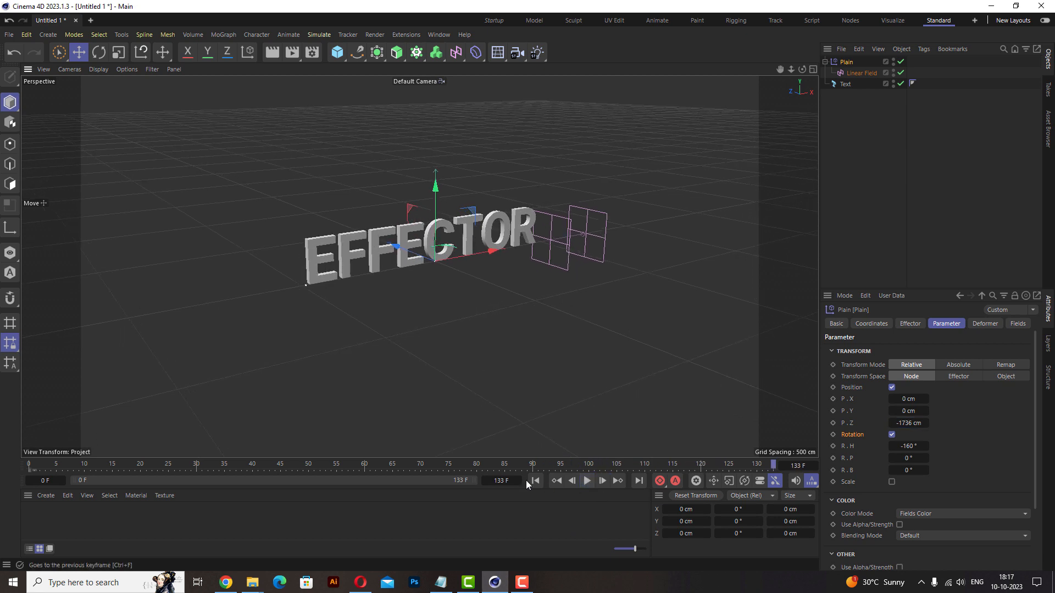
- Shorten the timeline end to 117 F with the animation playing
left_click(586, 481)
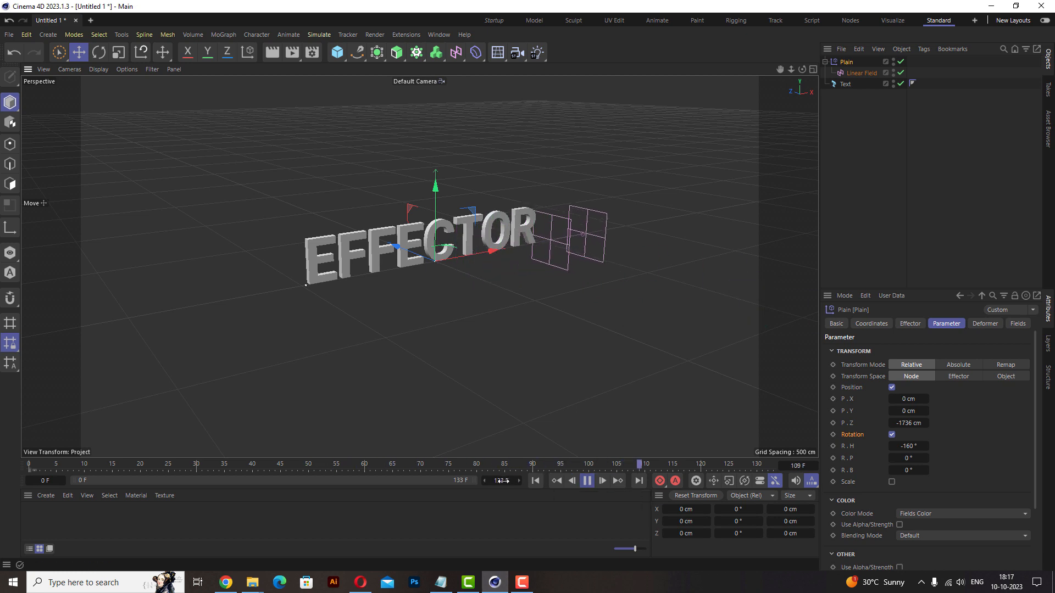
mouse_move(503, 480)
left_mouse_down()
mouse_move(468, 480)
mouse_move(494, 480)
left_mouse_up()
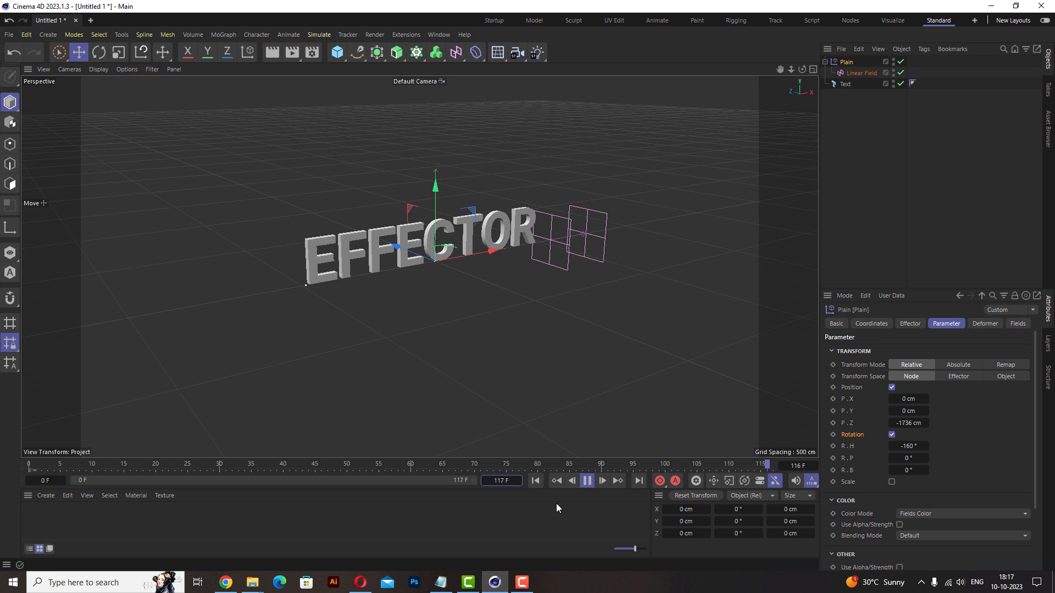
left_click(856, 208)
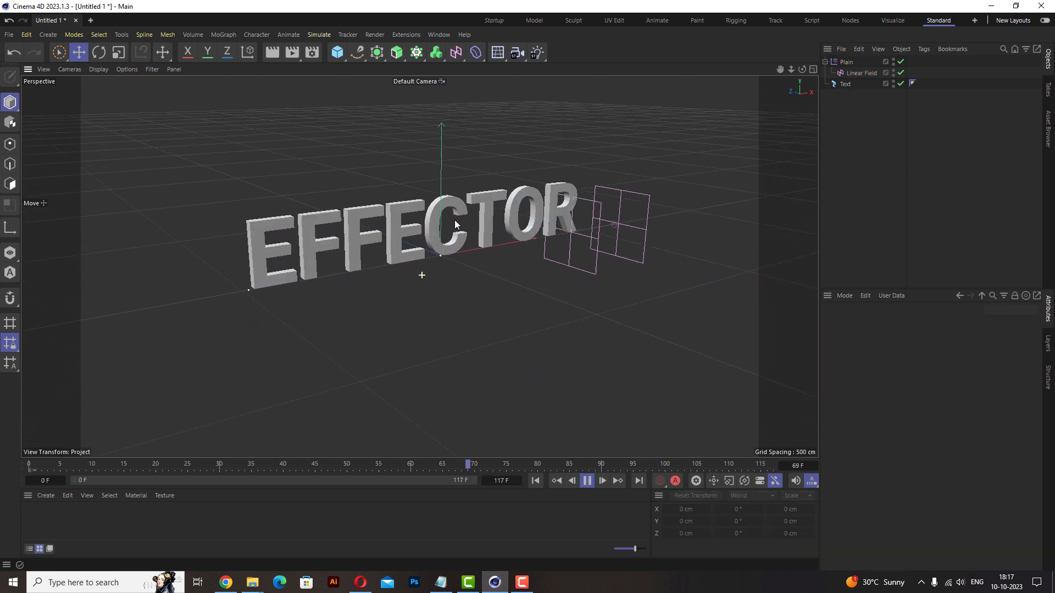
- Add a Delay effector to the Text object
left_click(845, 83)
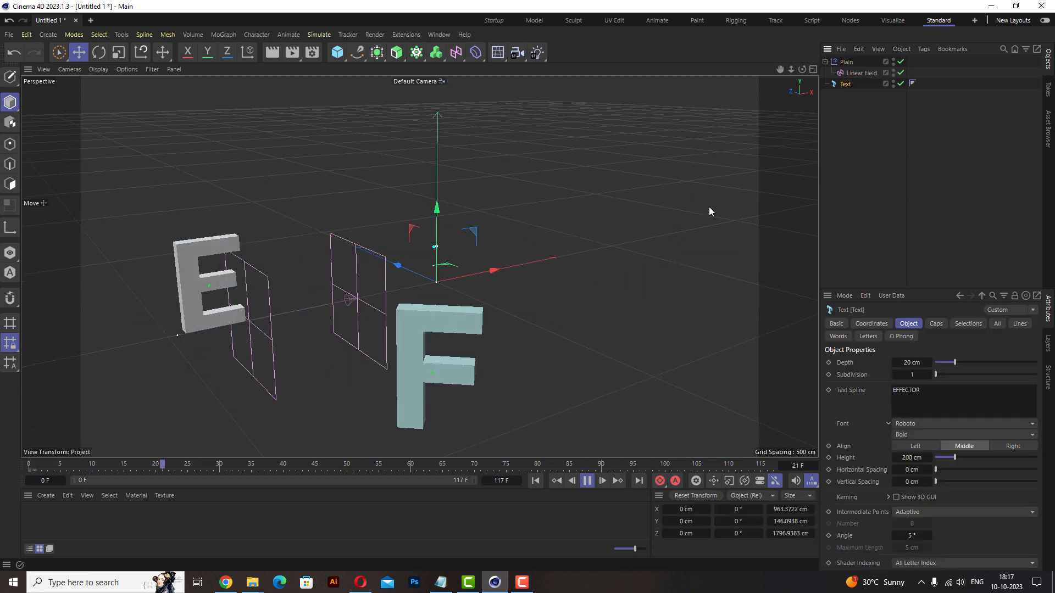
left_click(223, 34)
mouse_move(240, 55)
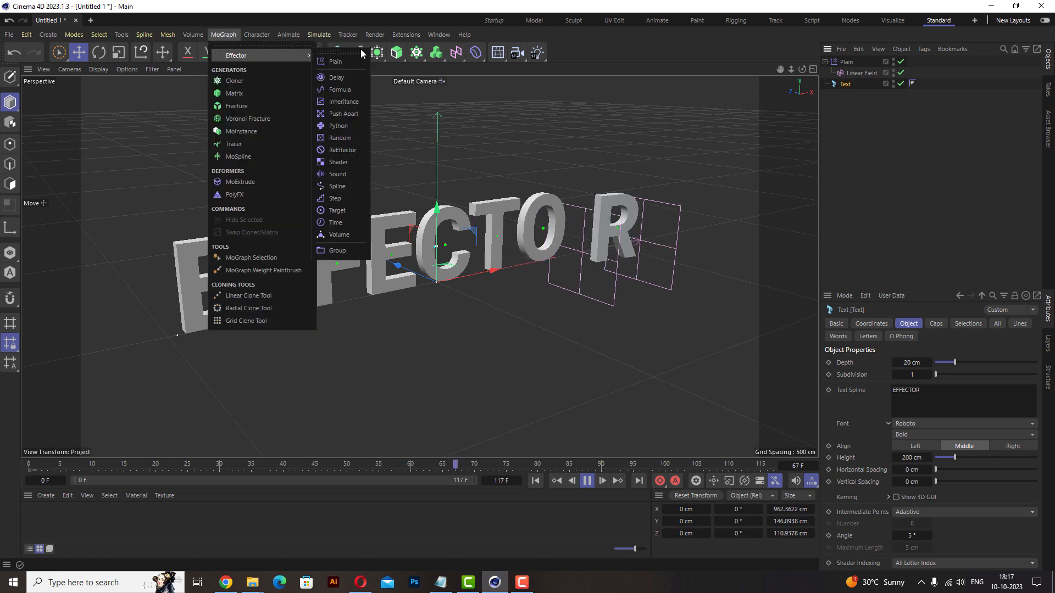
left_click(353, 81)
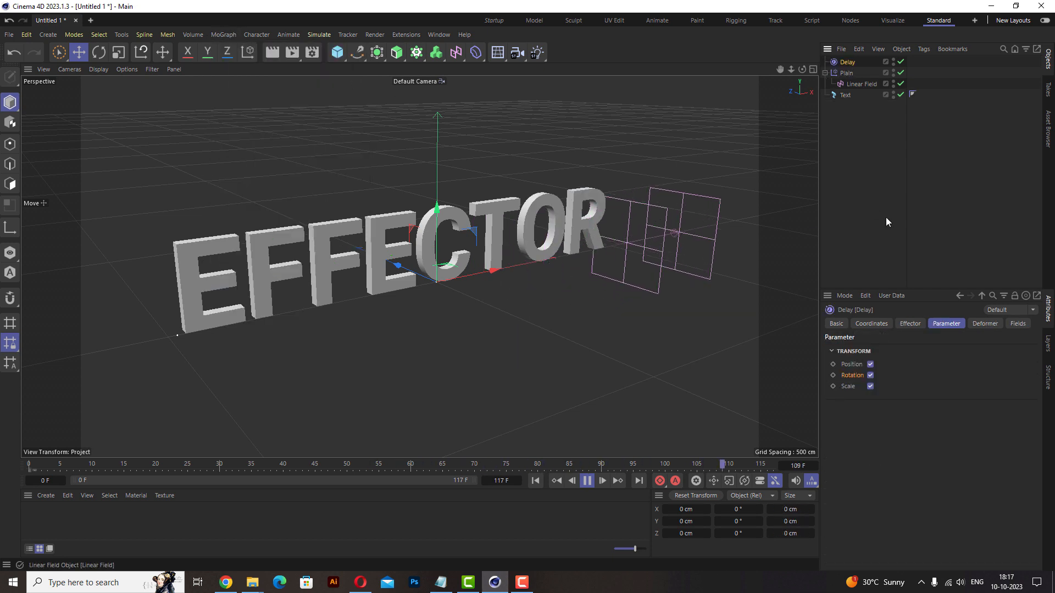
- Set the Delay effector's mode to Spring with a strength of 62 %
left_click(909, 324)
left_click(1006, 377)
left_click_drag(1013, 350, 996, 353)
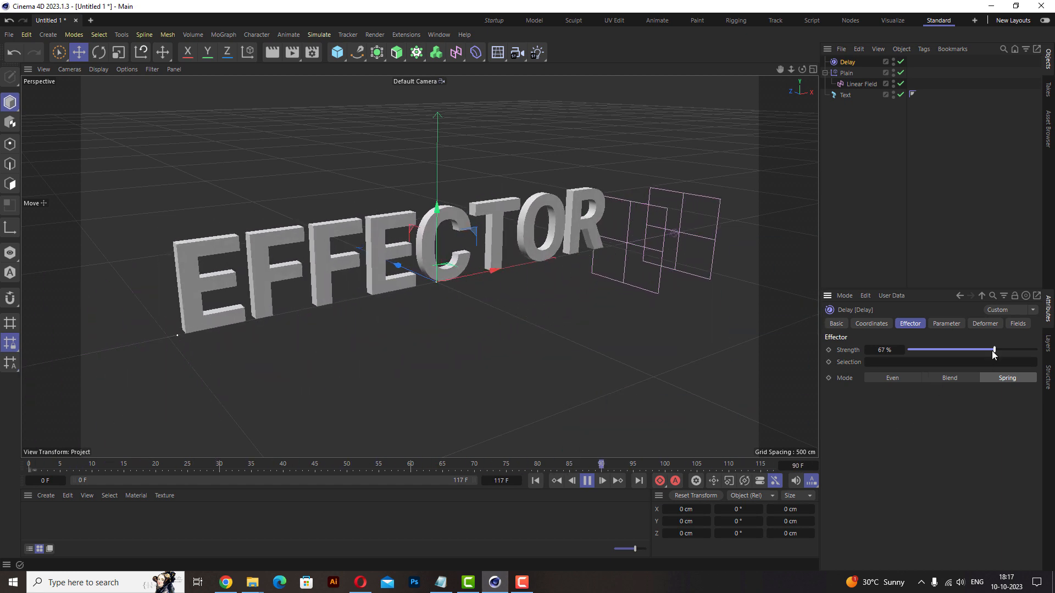
left_click_drag(988, 349, 985, 350)
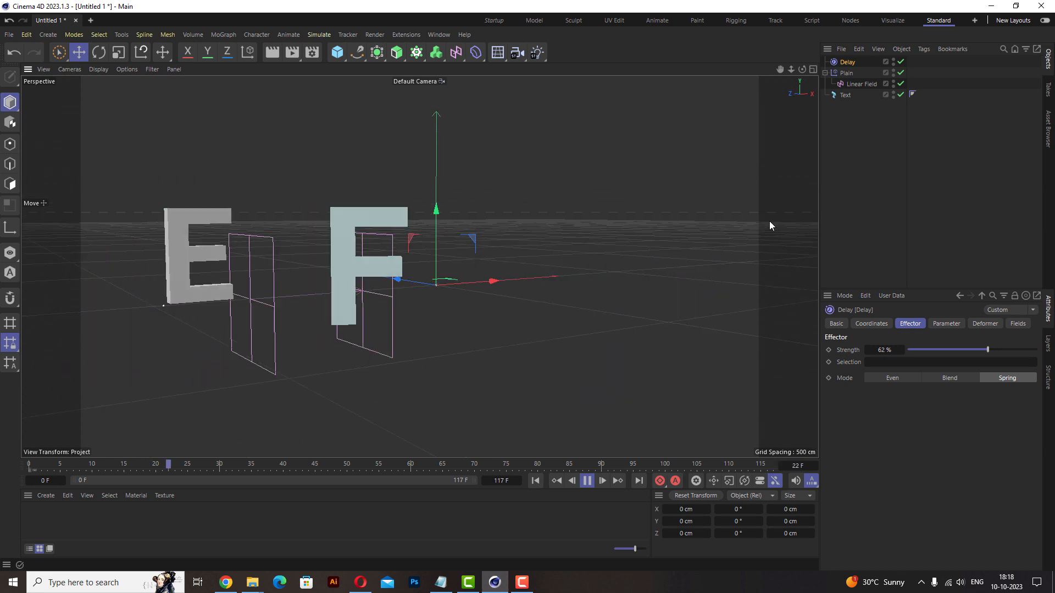
- Examine the springy letter motion from several angles, replaying it from the start and stopping around frame 25
left_click(856, 214)
left_click_drag(374, 263, 353, 286, "alt")
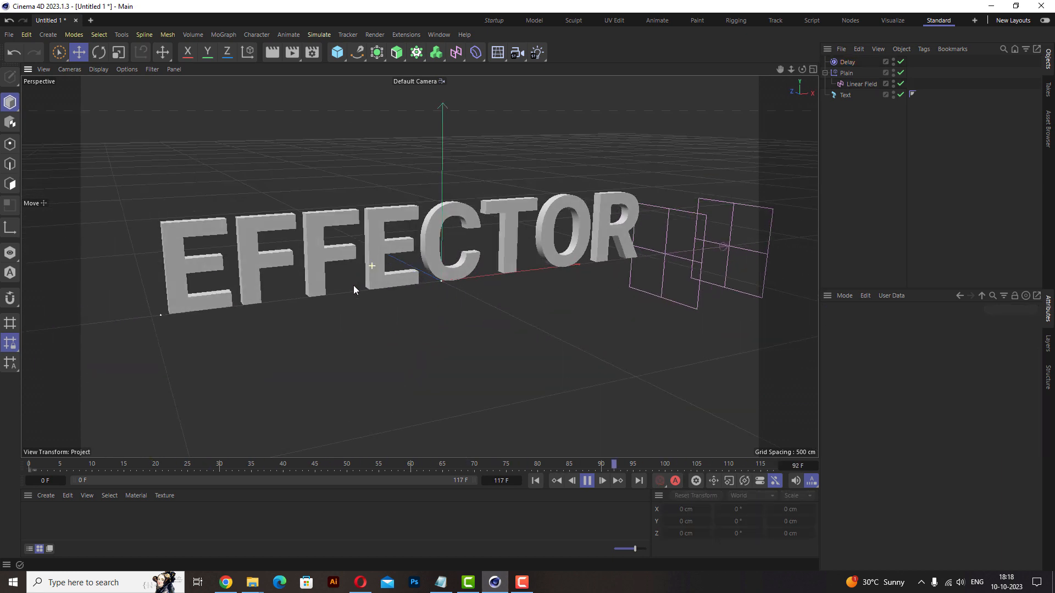
middle_click_drag(417, 288, 458, 297, "alt")
scroll(459, 290, "up", 2)
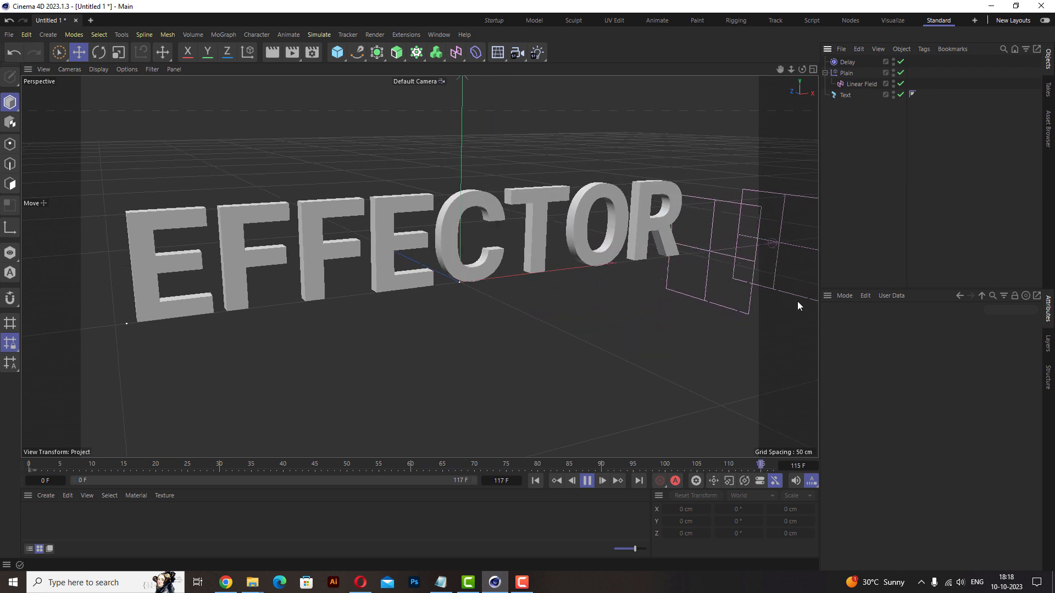
left_click(586, 482)
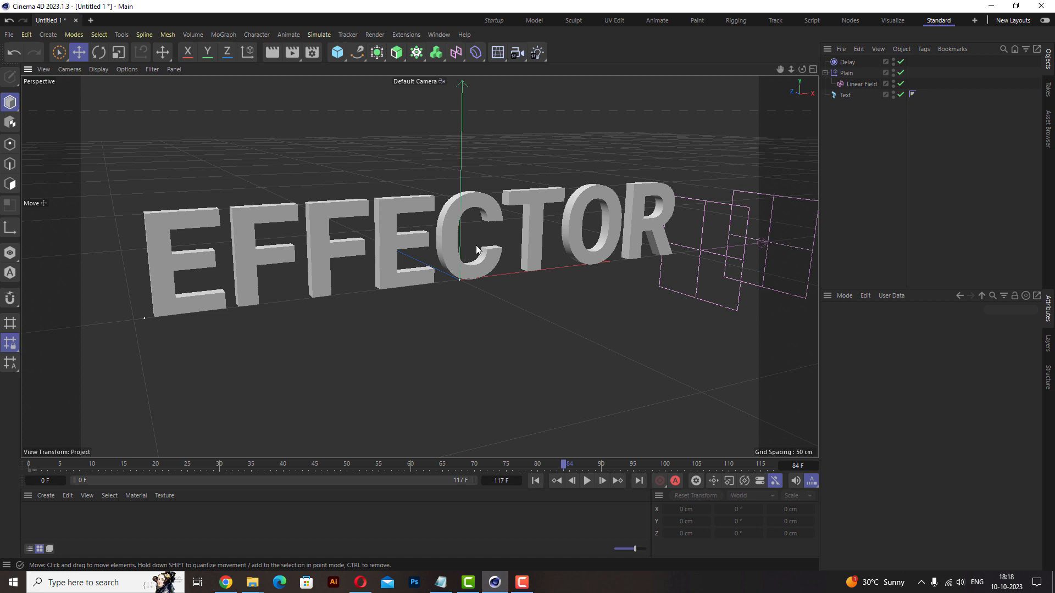
scroll(476, 246, "down", 6)
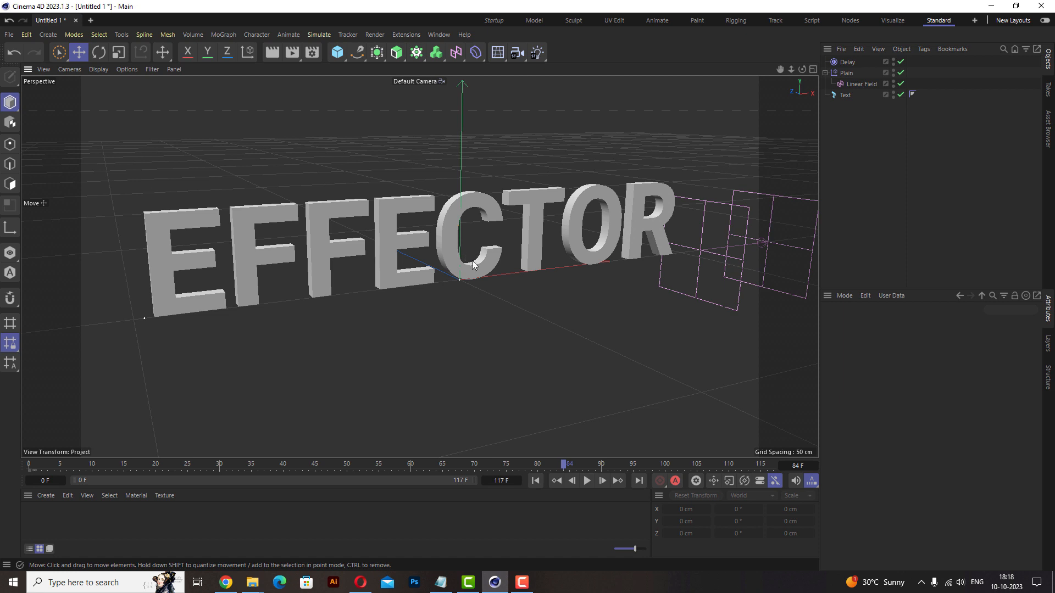
left_click(534, 482)
left_click(587, 482)
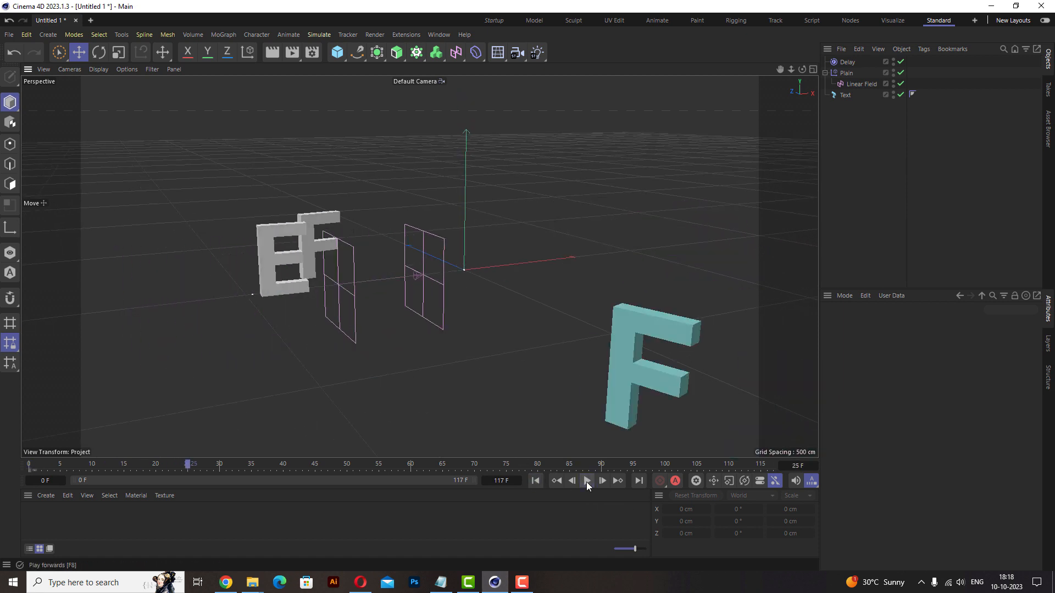
scroll(400, 236, "down", 2)
- Enable Uniform Scale on the Plain effector and set its scale to -1
left_click(848, 63)
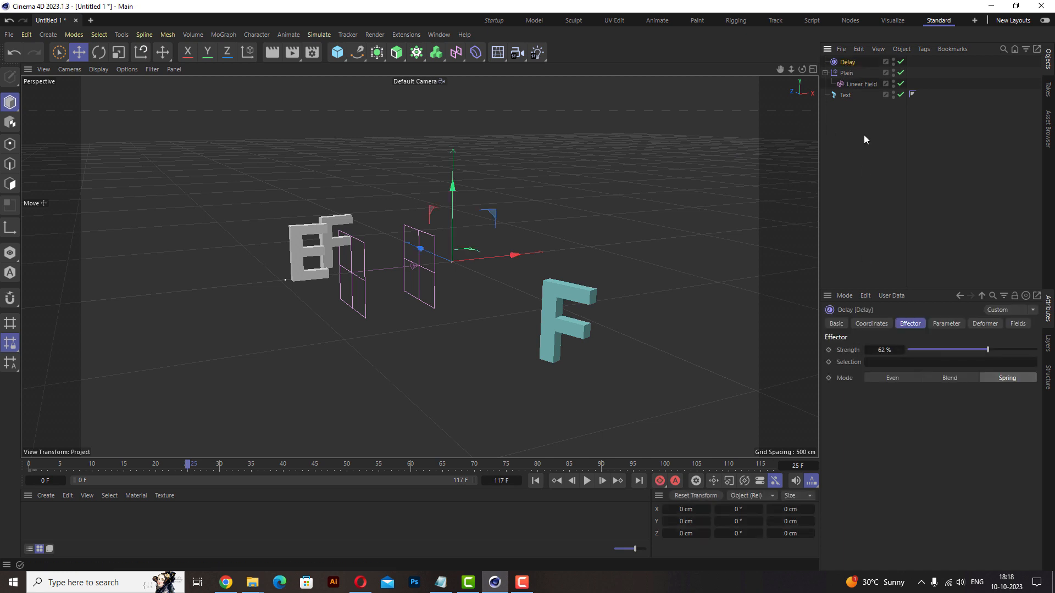
left_click(850, 74)
left_click(946, 323)
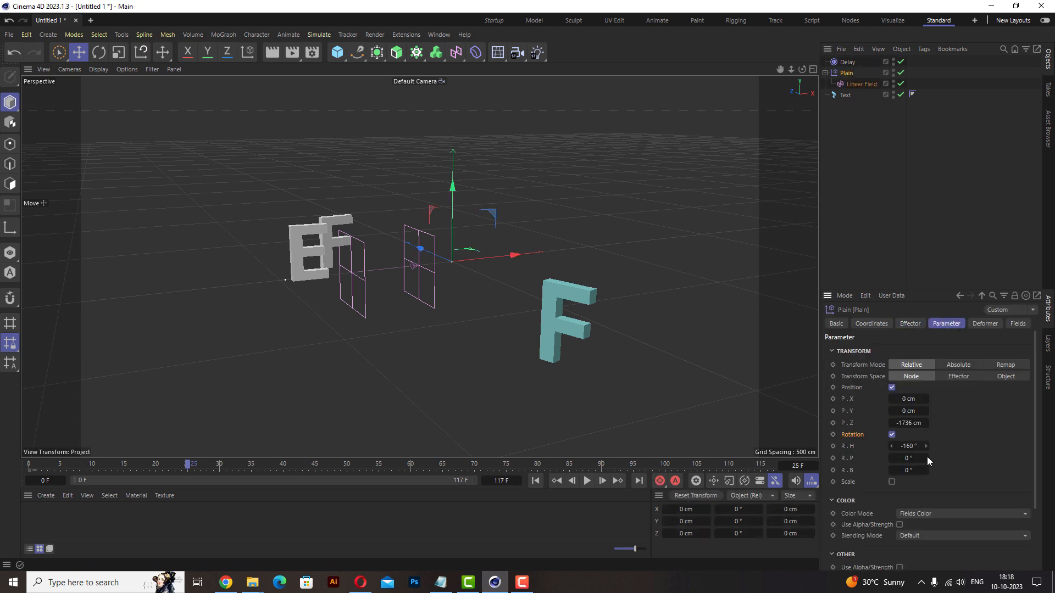
left_click(891, 481)
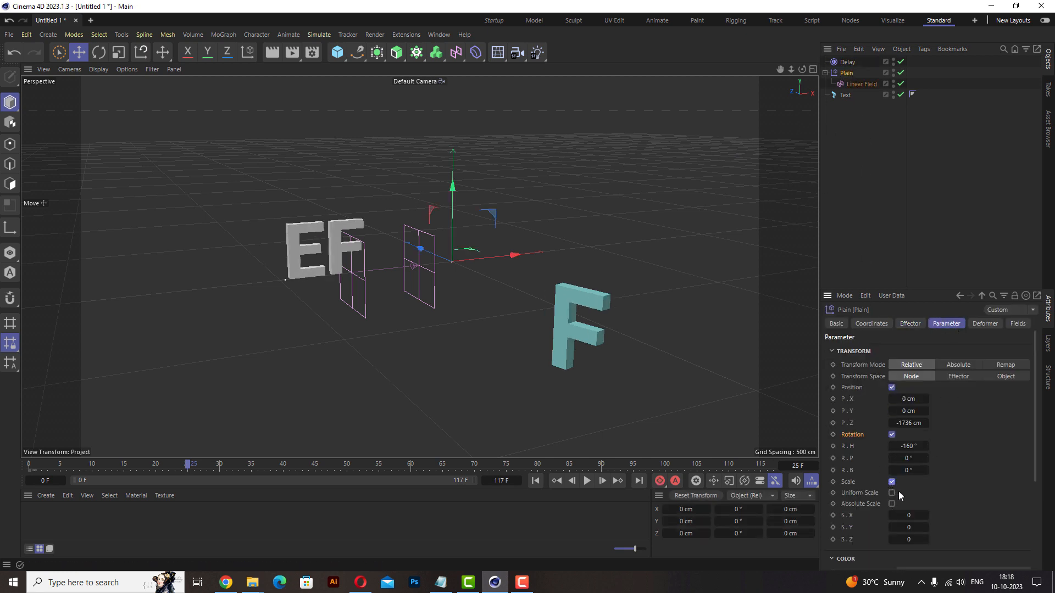
left_click(892, 493)
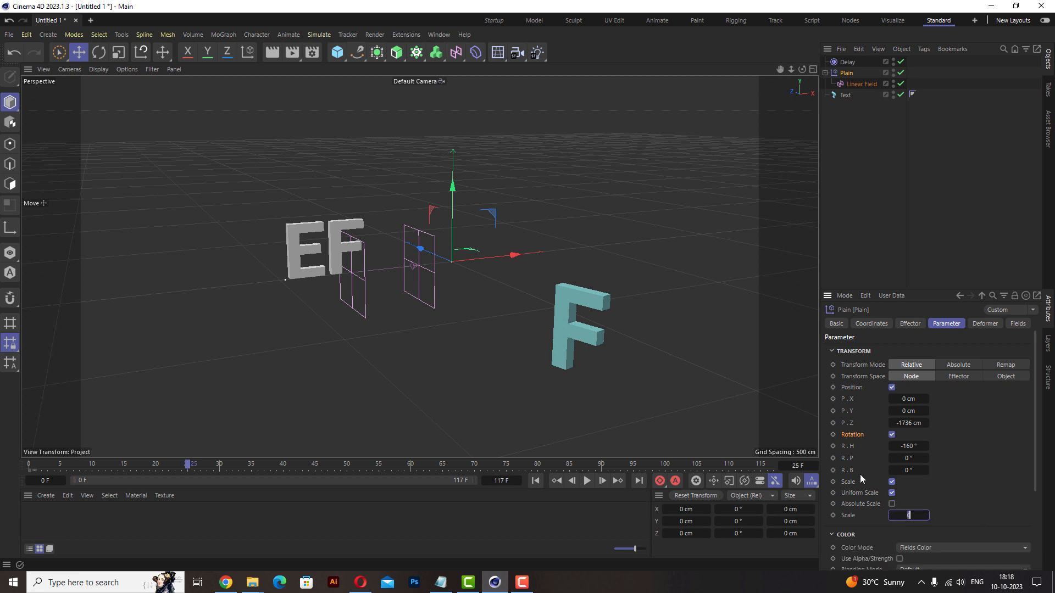
key("BackSpace")
type("-1")
key("Return")
- Play the scaled letter animation while viewing it from different angles, and return to frame 0
left_click(556, 481)
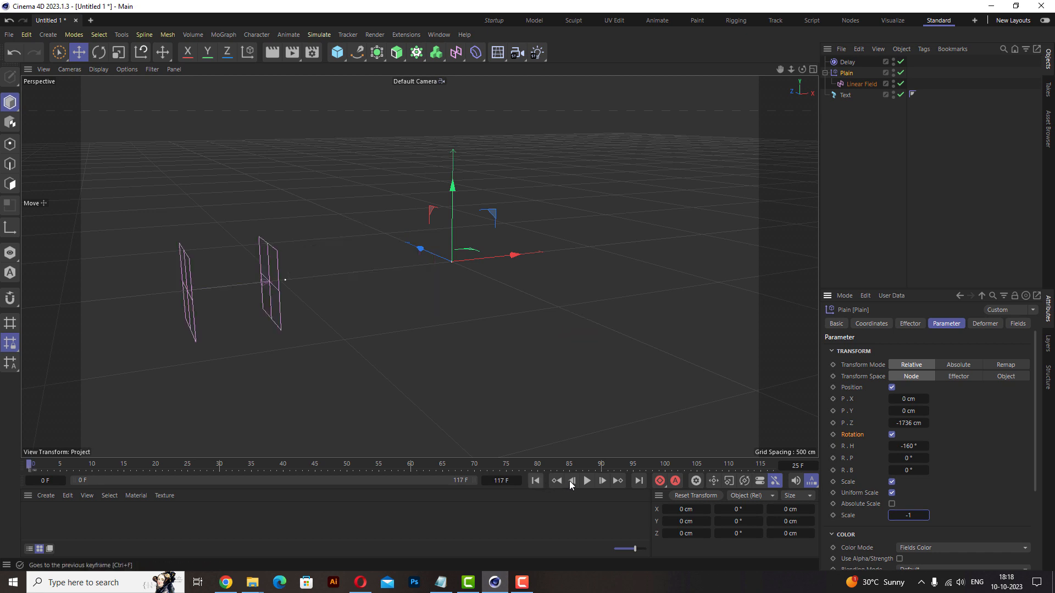
left_click(587, 480)
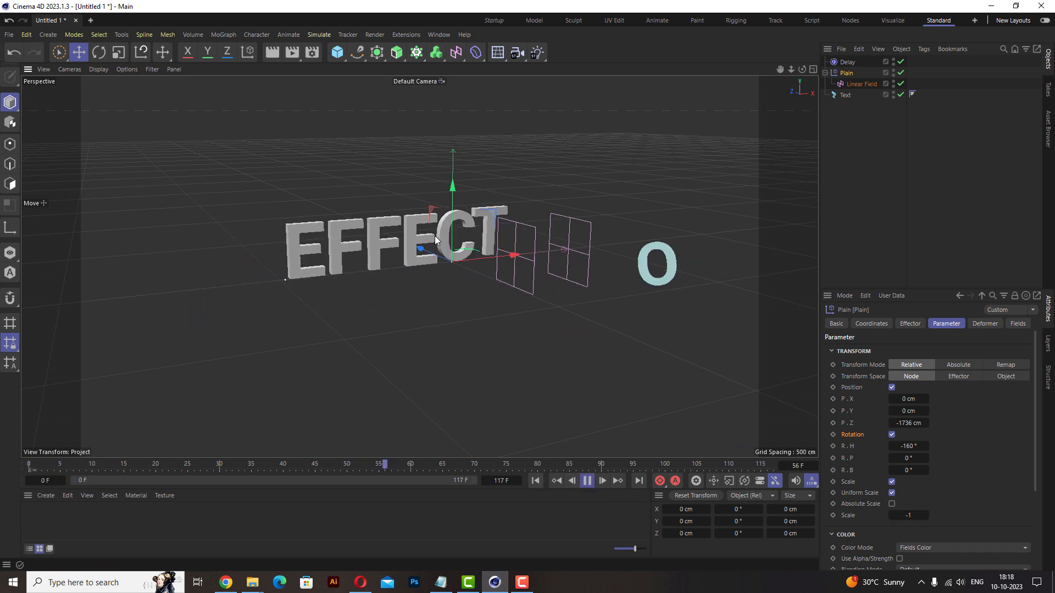
scroll(448, 206, "up", 3)
left_click_drag(449, 237, 568, 245, "alt")
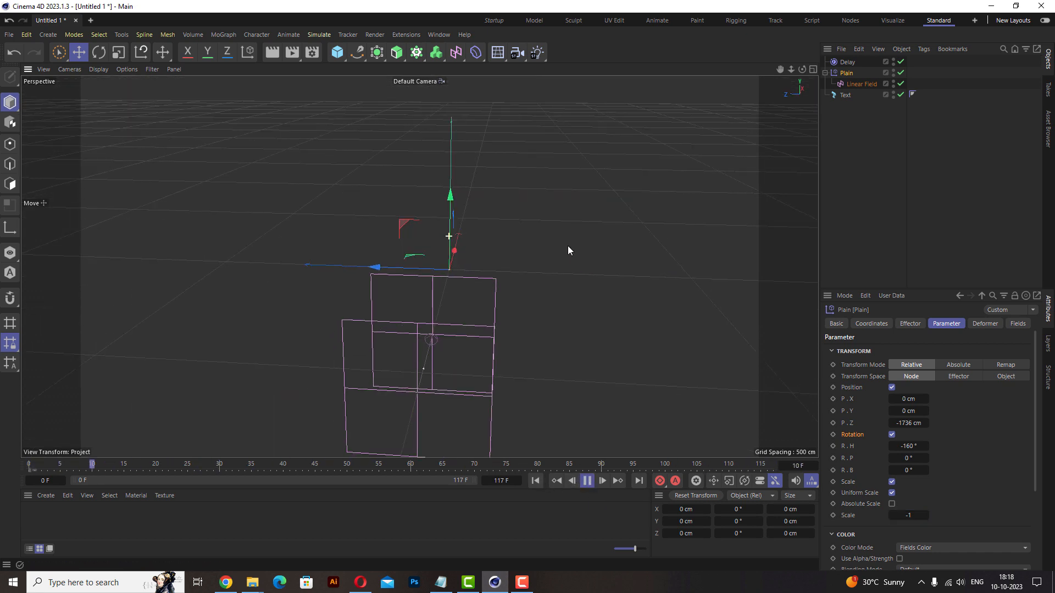
left_click_drag(462, 228, 344, 231, "alt")
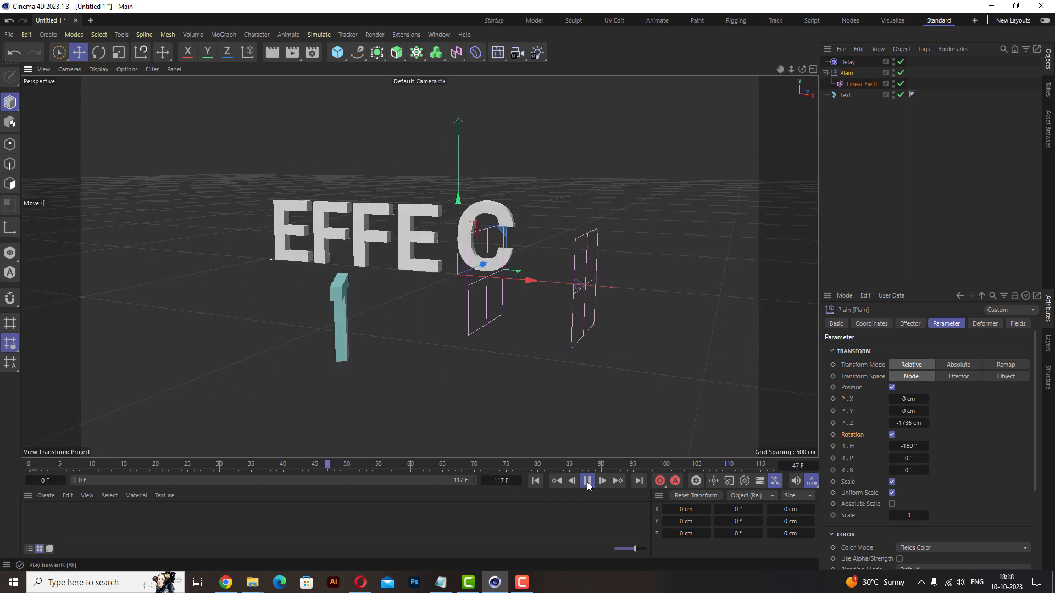
left_click(587, 483)
left_click(537, 481)
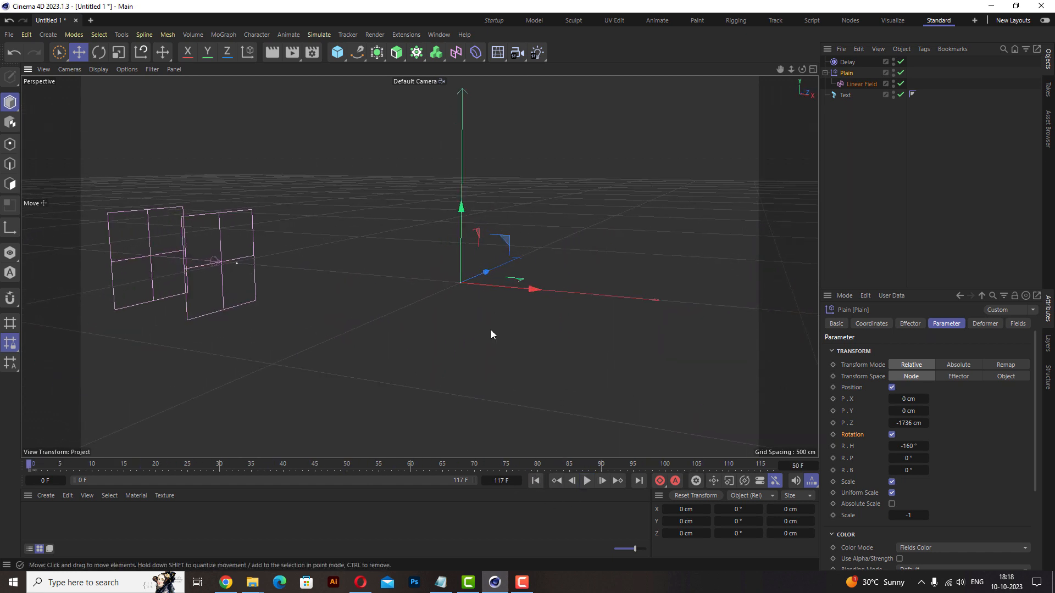
- Add a Target Camera and a Null object to the scene
left_click(515, 54)
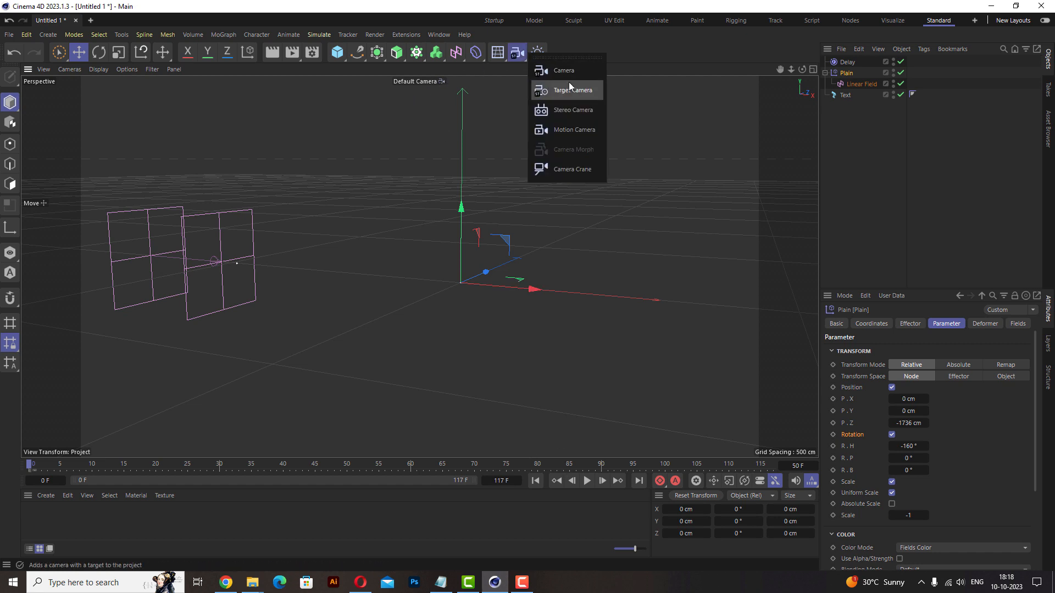
left_click(575, 90)
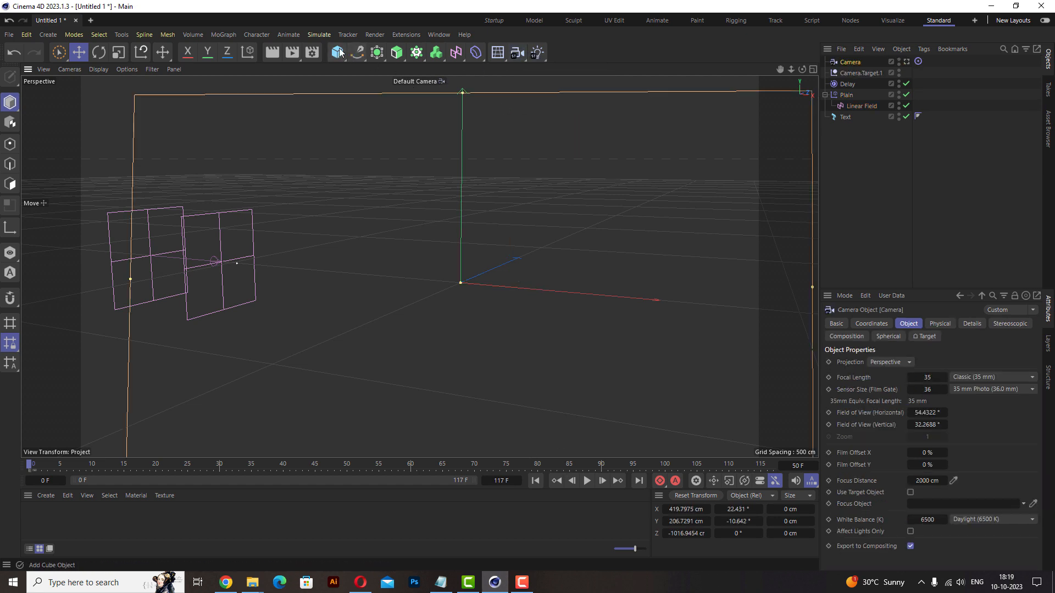
left_click(340, 53)
left_click(394, 75)
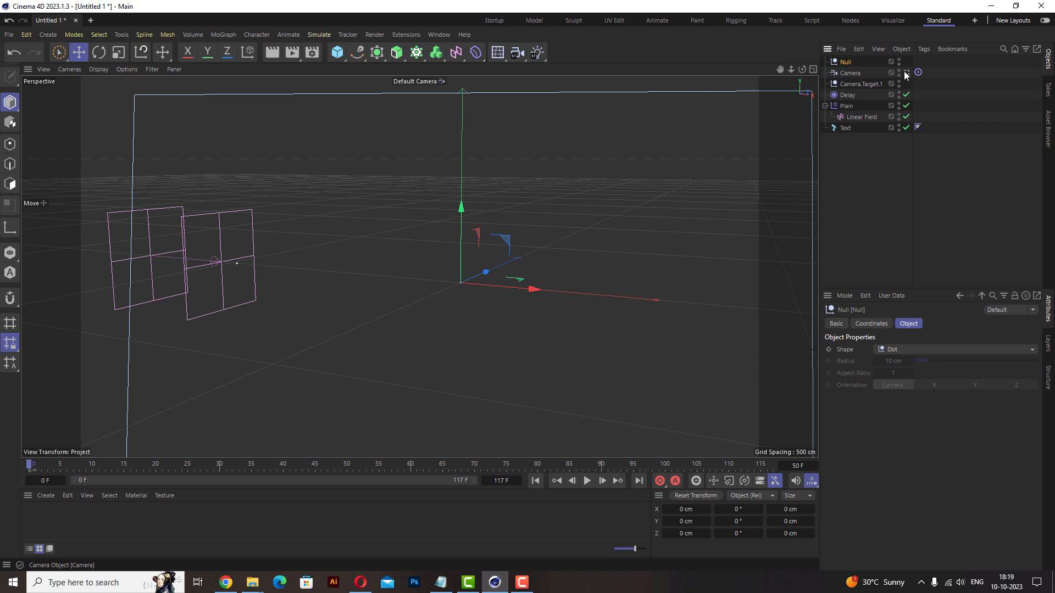
- Look through the new camera and set the Null as the Target Object of its Target tag
left_click(906, 72)
left_click(918, 72)
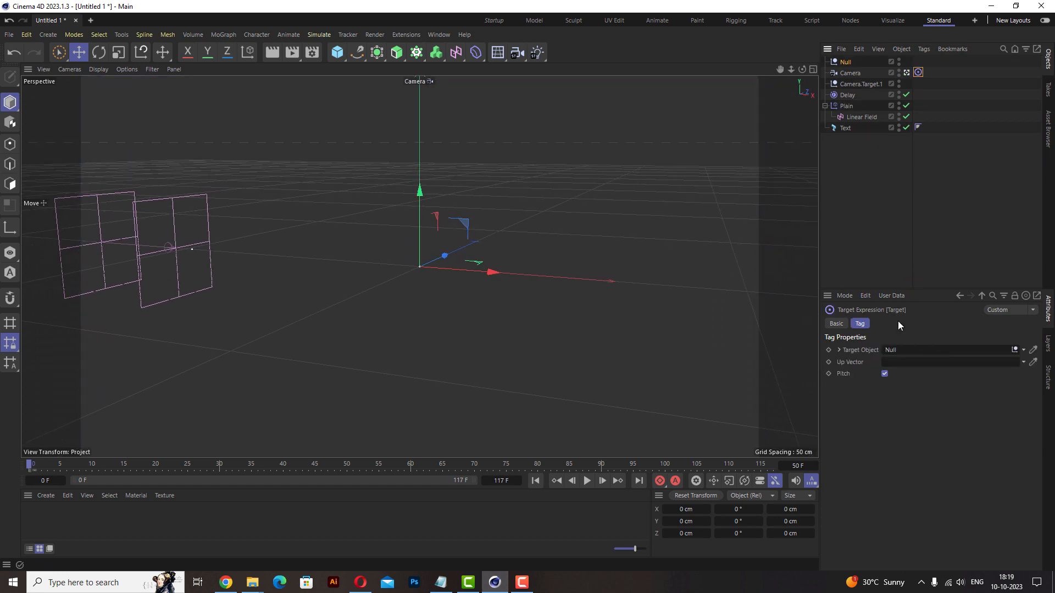
- Move the Null along X to about -492 cm and play the animation up to frame 24
left_click(847, 62)
left_click_drag(493, 276, 268, 356)
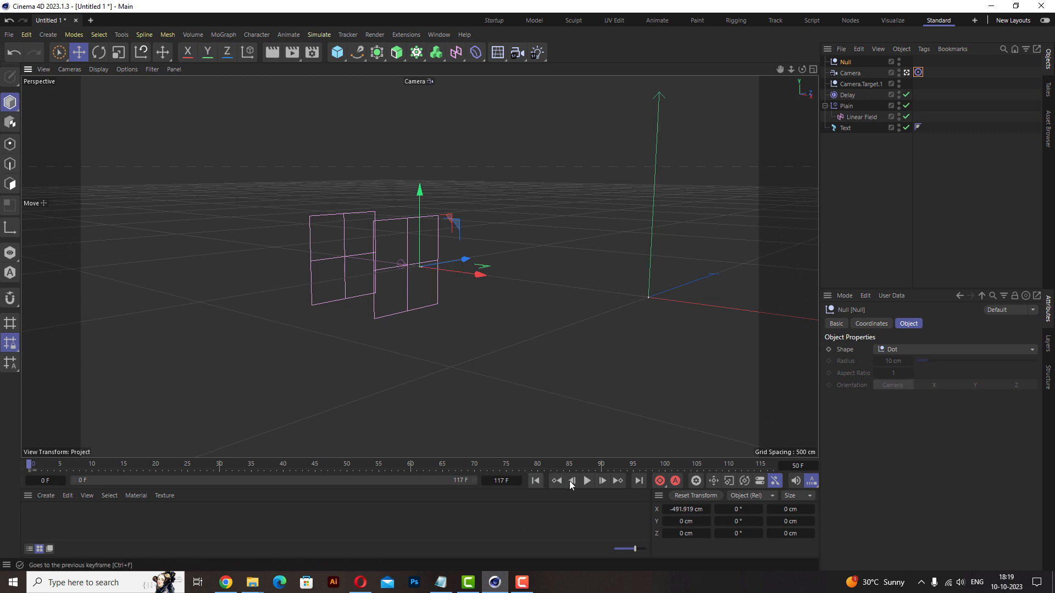
left_click(586, 482)
left_click(585, 482)
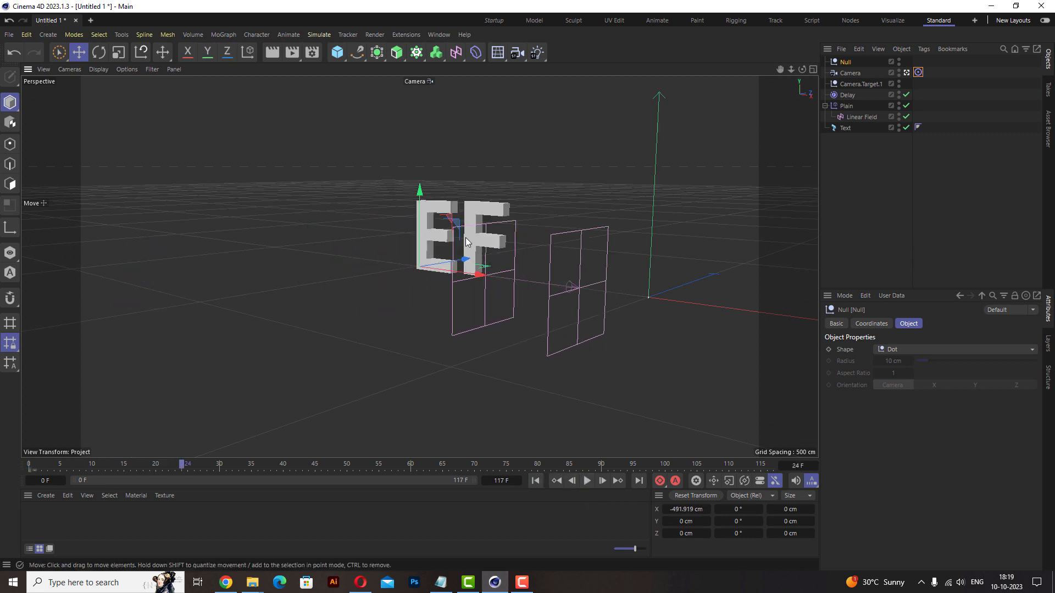
- Reframe the E and F with the camera and move the Null to about X -290 cm, Y 66 cm
left_click_drag(466, 242, 634, 260, "alt")
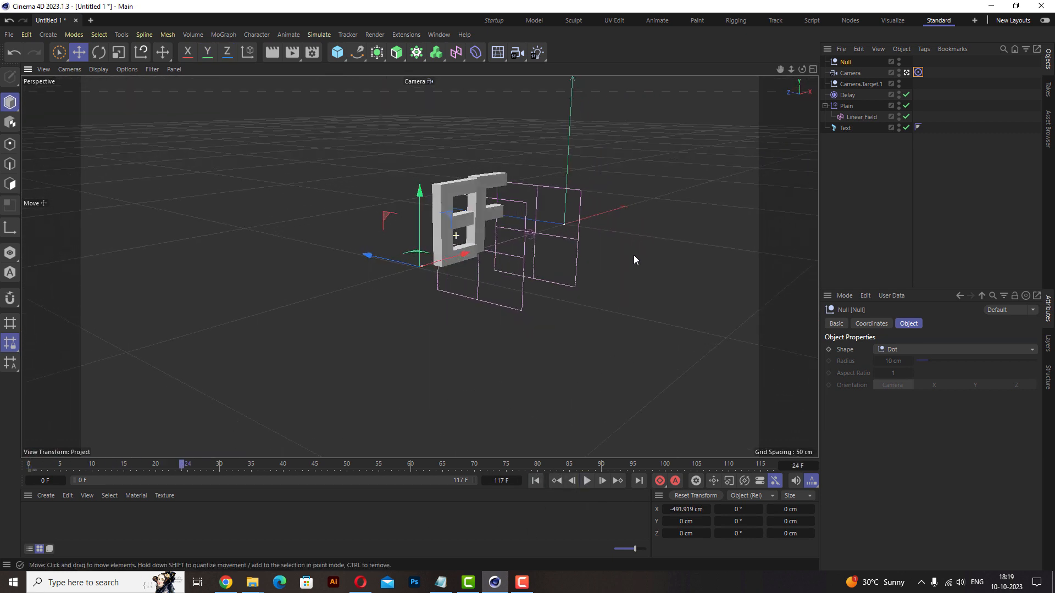
mouse_move(503, 193)
left_mouse_down("alt")
mouse_move(490, 150)
mouse_move(499, 201)
left_mouse_up("alt")
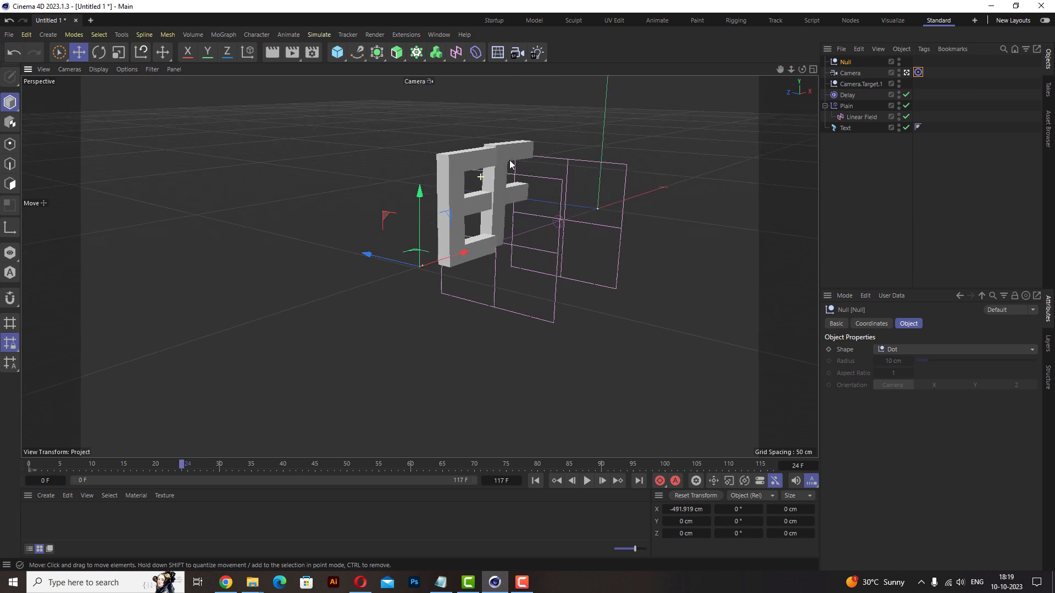
left_click_drag(510, 160, 710, 150, "alt")
left_click_drag(420, 203, 441, 109)
left_click_drag(461, 263, 367, 278)
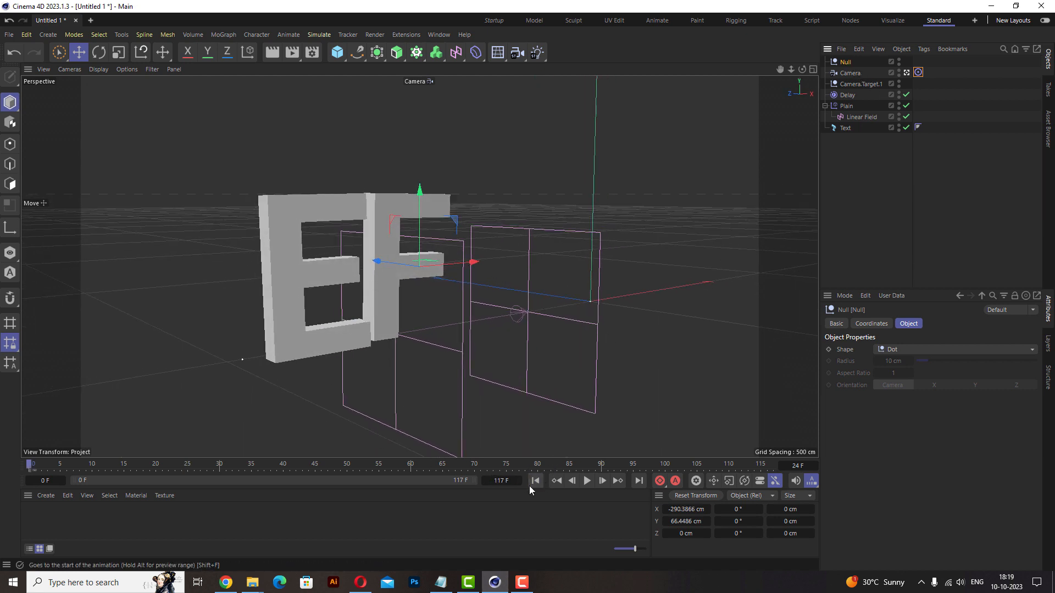
- Keyframe the Null and camera at frame 0, and swing the camera around to the R side of the text at frame 74
left_click(530, 483)
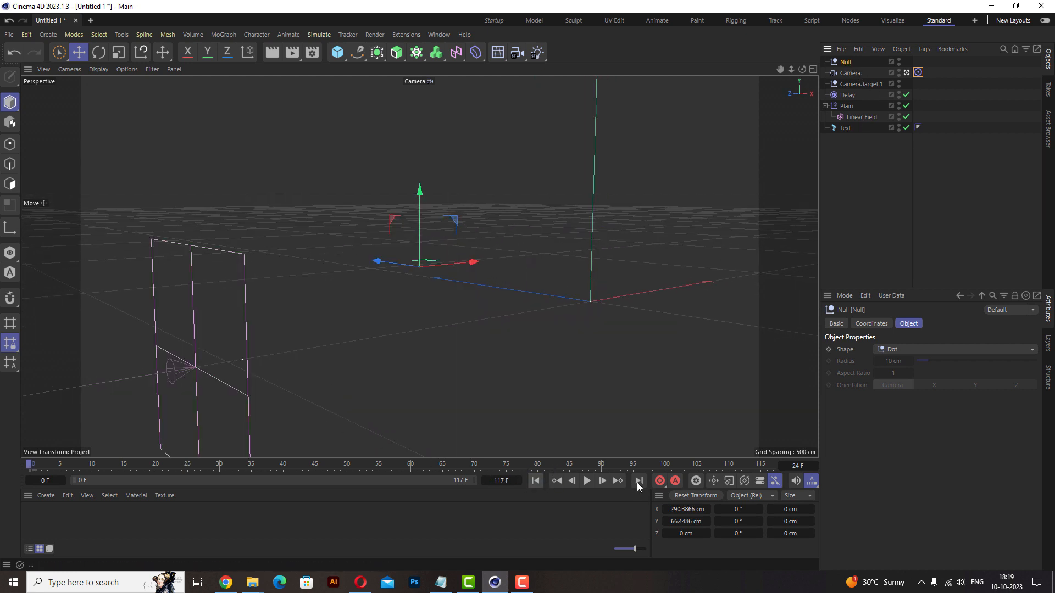
left_click(851, 74)
left_click(592, 480)
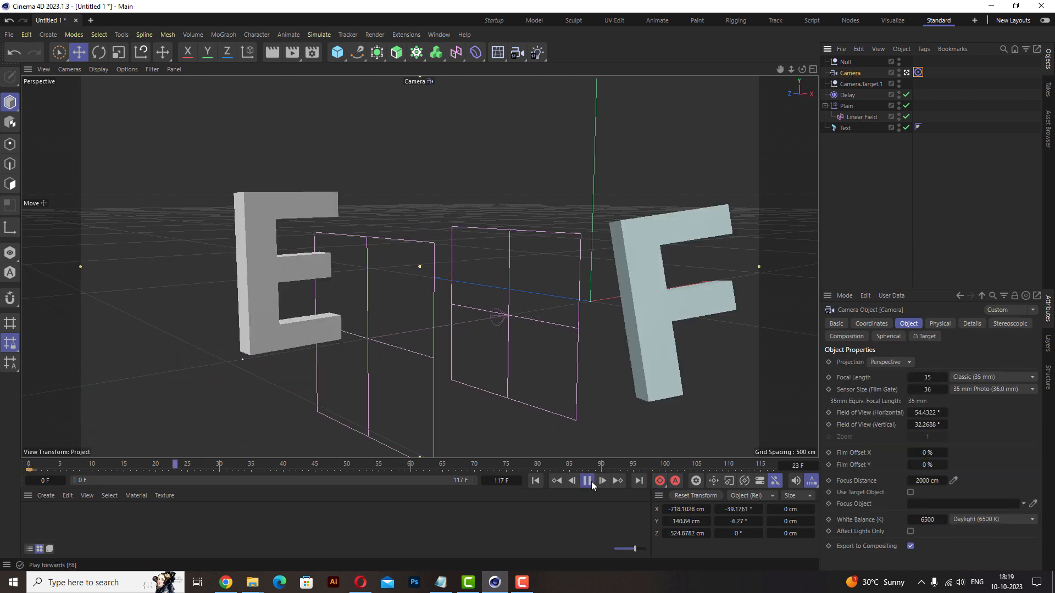
left_click(591, 481)
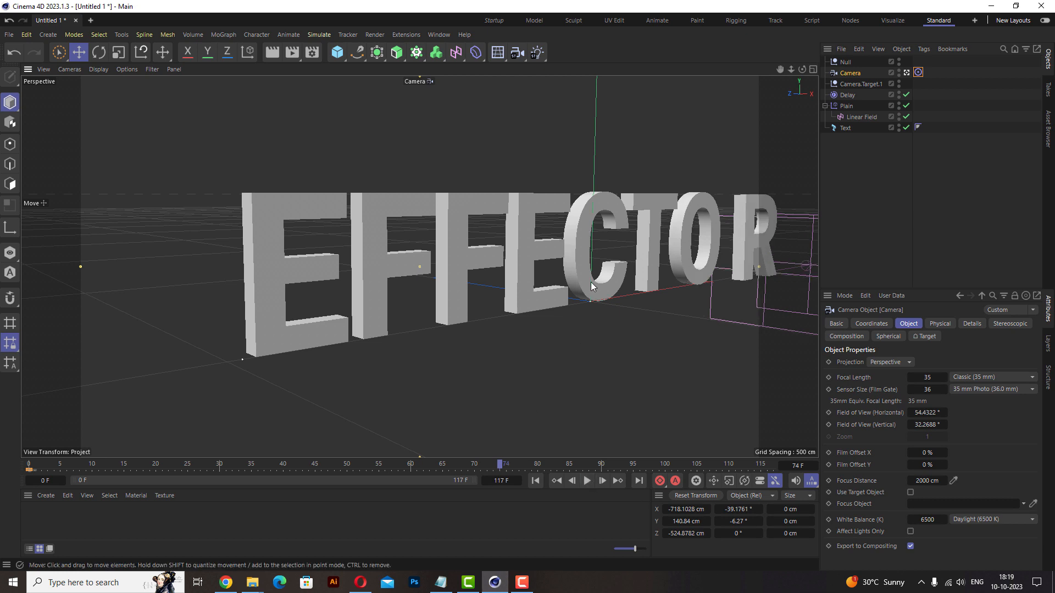
left_click_drag(591, 282, 368, 273, "alt")
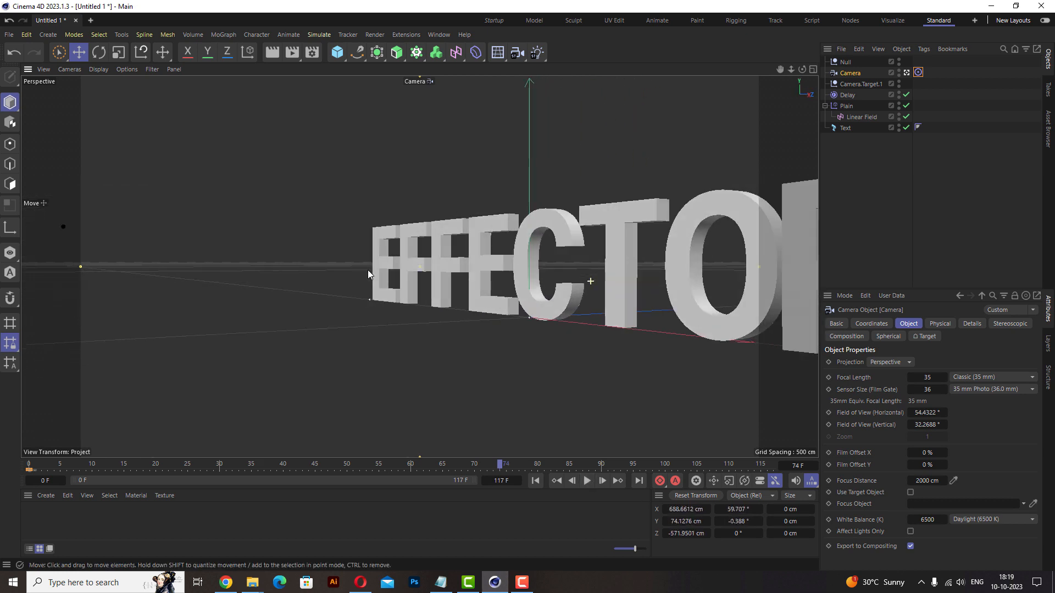
scroll(474, 278, "down", 3)
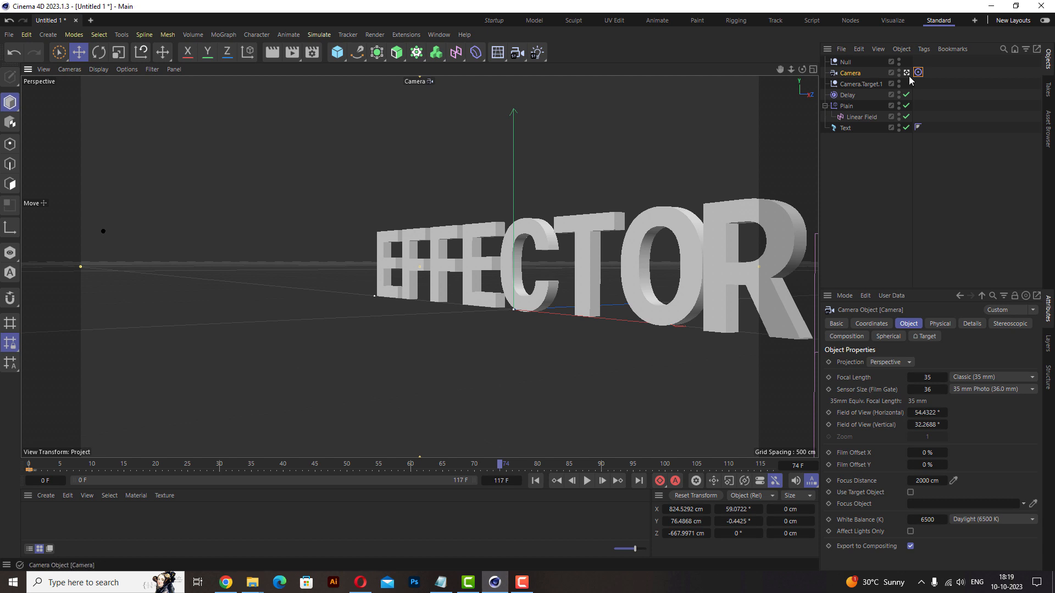
left_click(846, 62)
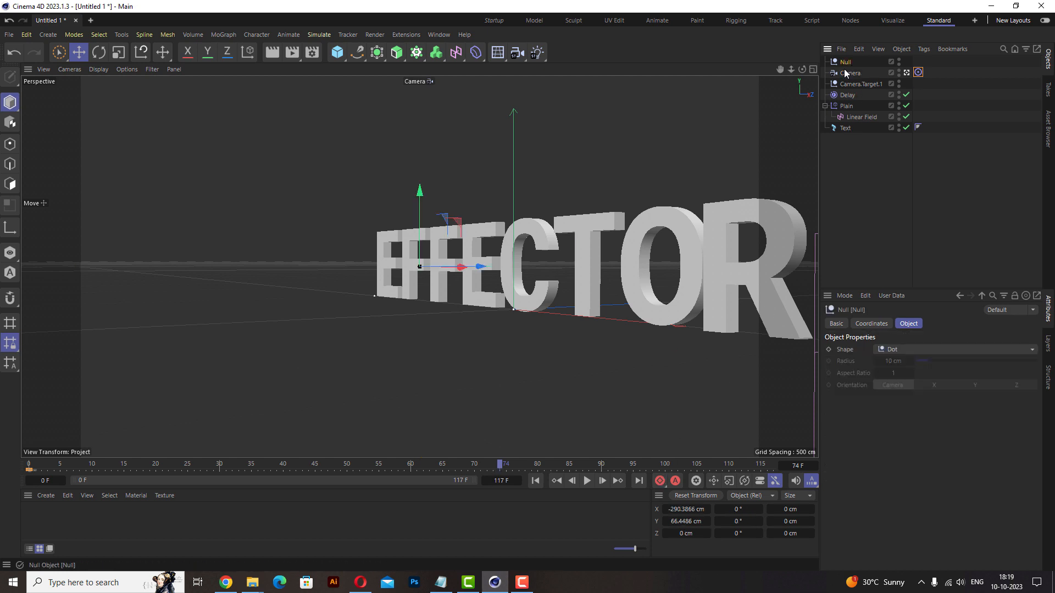
left_click_drag(476, 268, 744, 342)
left_click_drag(431, 273, 309, 371)
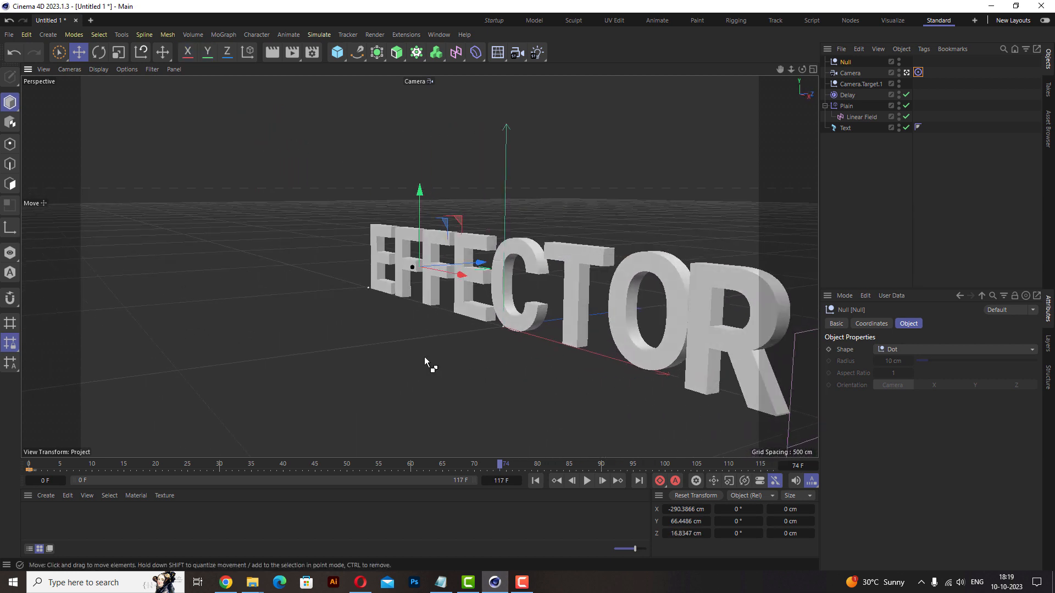
key("ctrl+z")
left_click(496, 312)
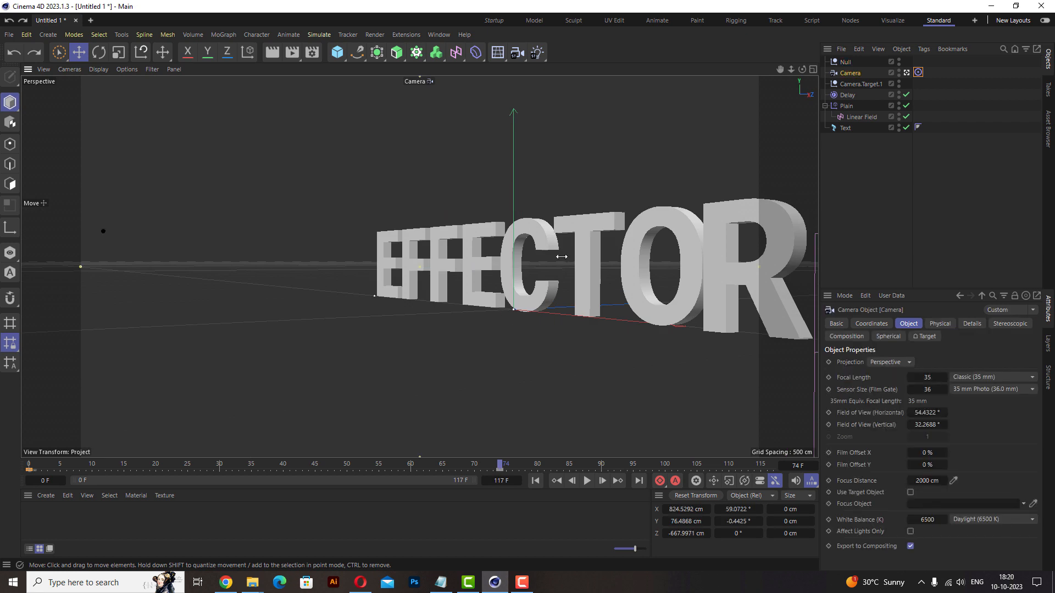
- Move the Null along X to about 59 cm and reframe the EFFECTOR text closer with the camera
left_click(845, 63)
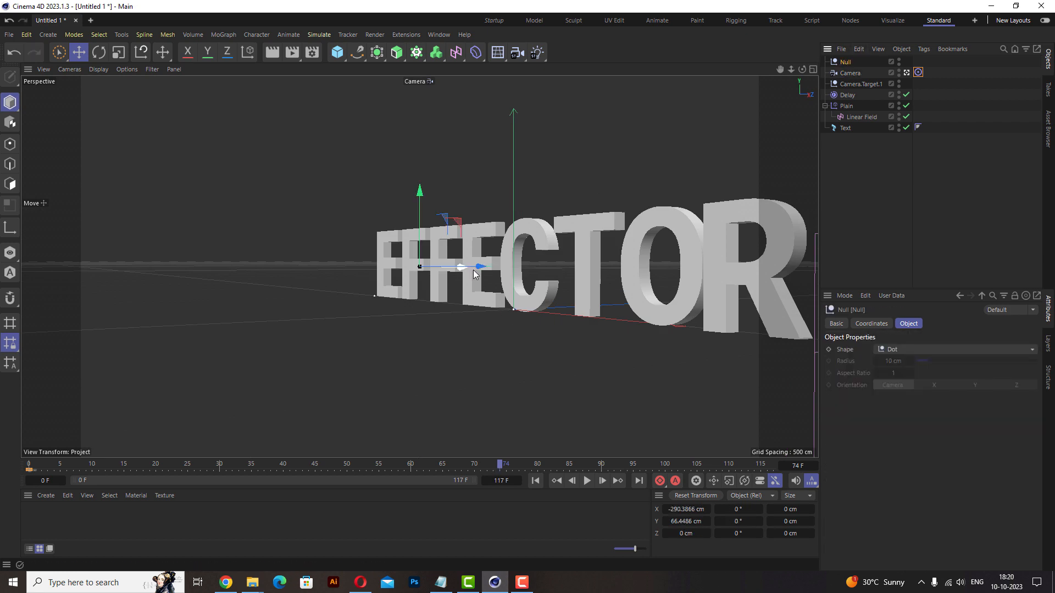
left_click_drag(475, 275, 581, 367)
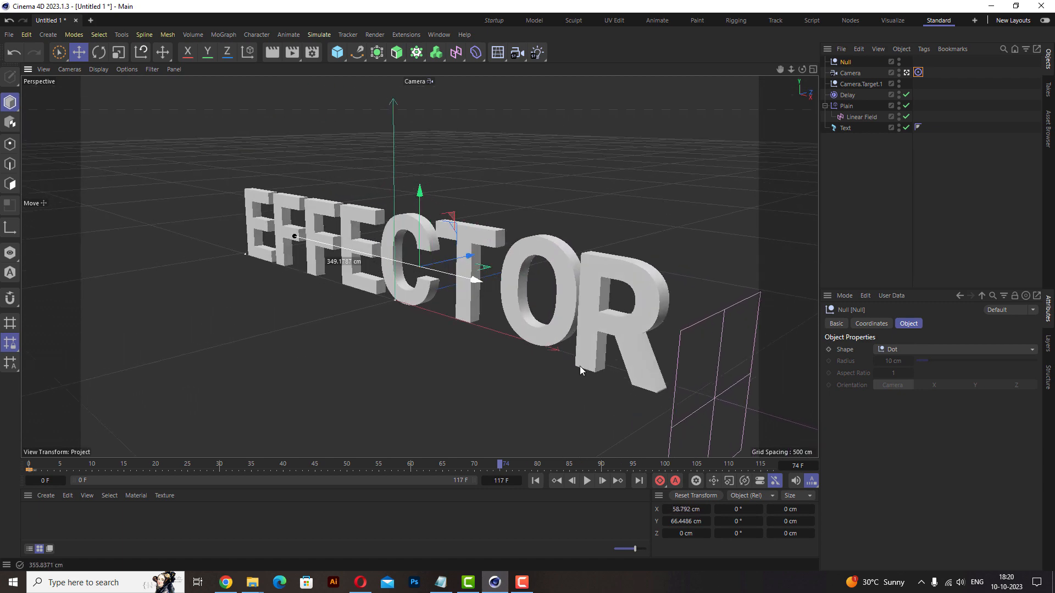
scroll(422, 268, "up", 3)
scroll(422, 268, "down", 2)
left_click_drag(429, 283, 445, 268, "alt")
scroll(440, 264, "up", 2)
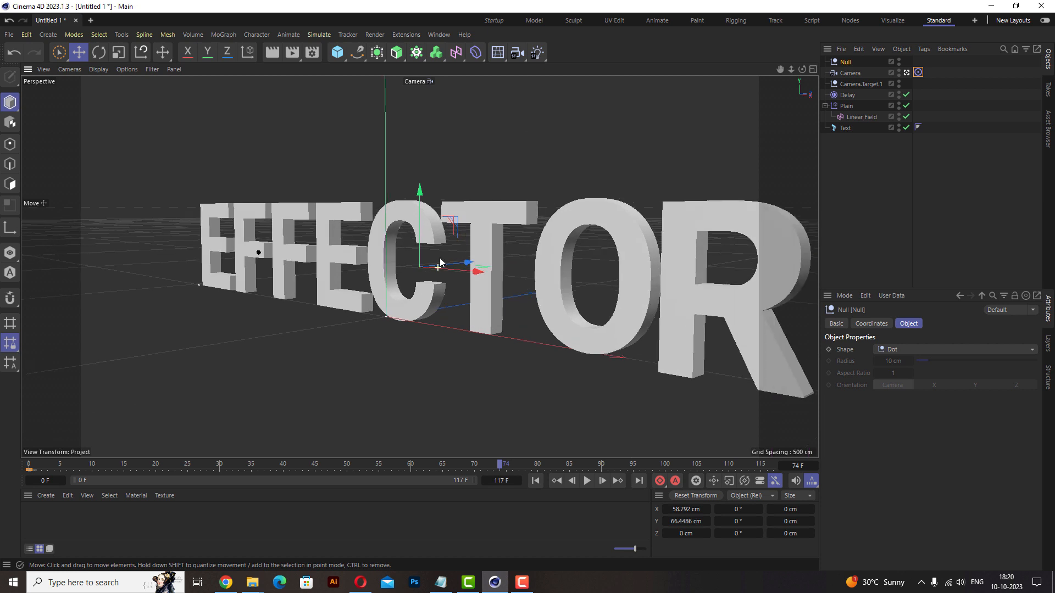
- Record keyframes for the Null and the camera at frame 74, adjusting the camera's distance to the text
left_click(660, 482)
left_click(857, 75)
scroll(473, 253, "up", 3)
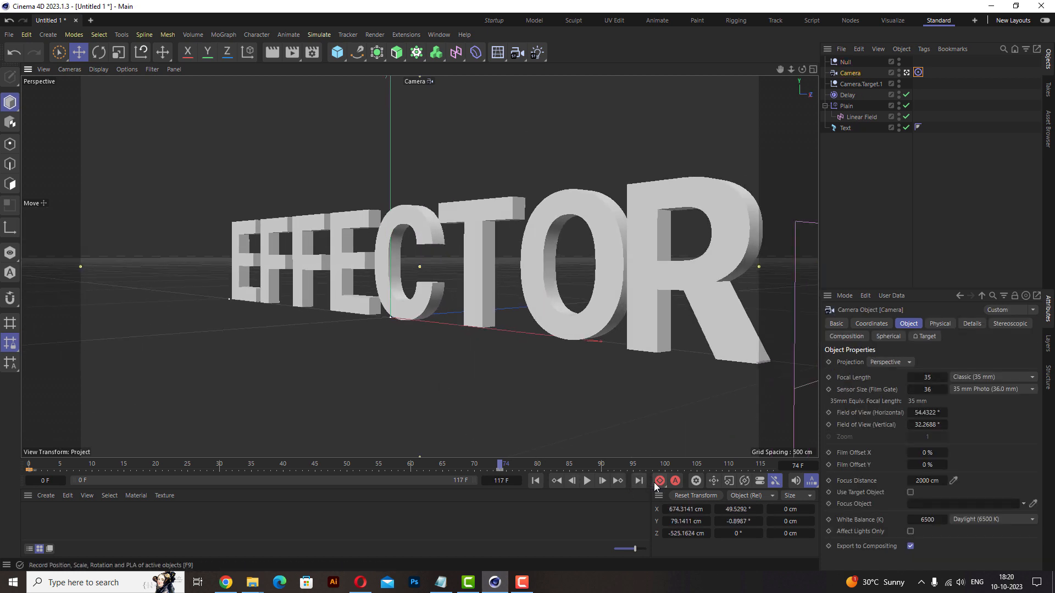
- Play the camera animation from the start and stop it at frame 77
left_click(537, 482)
left_click(588, 481)
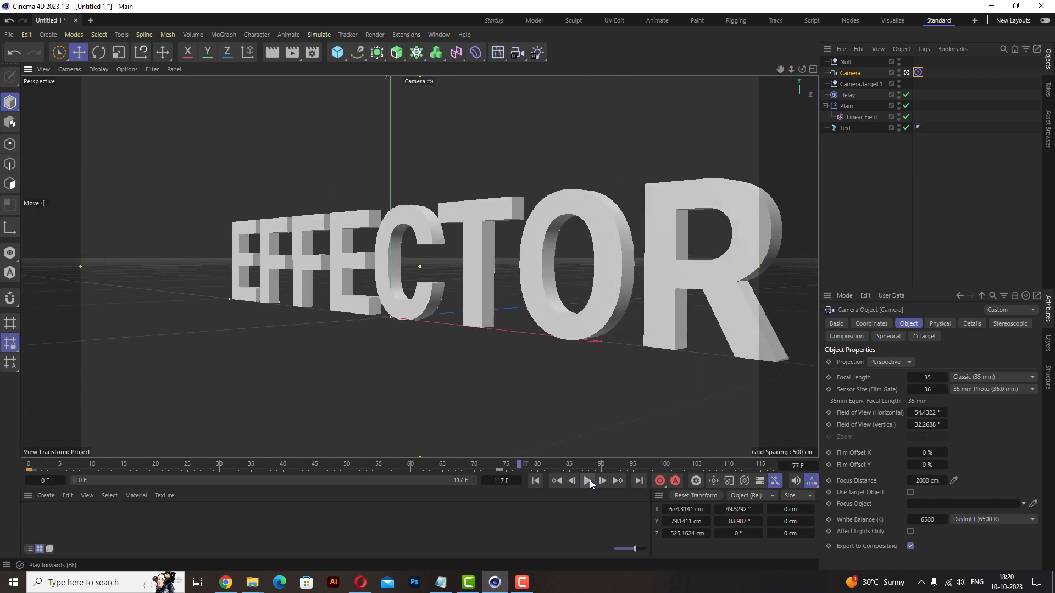
left_click(588, 480)
- Go to frame 95 and swing the camera back to the E side of the text
left_click_drag(519, 464, 633, 466)
left_click_drag(460, 275, 601, 268, "alt")
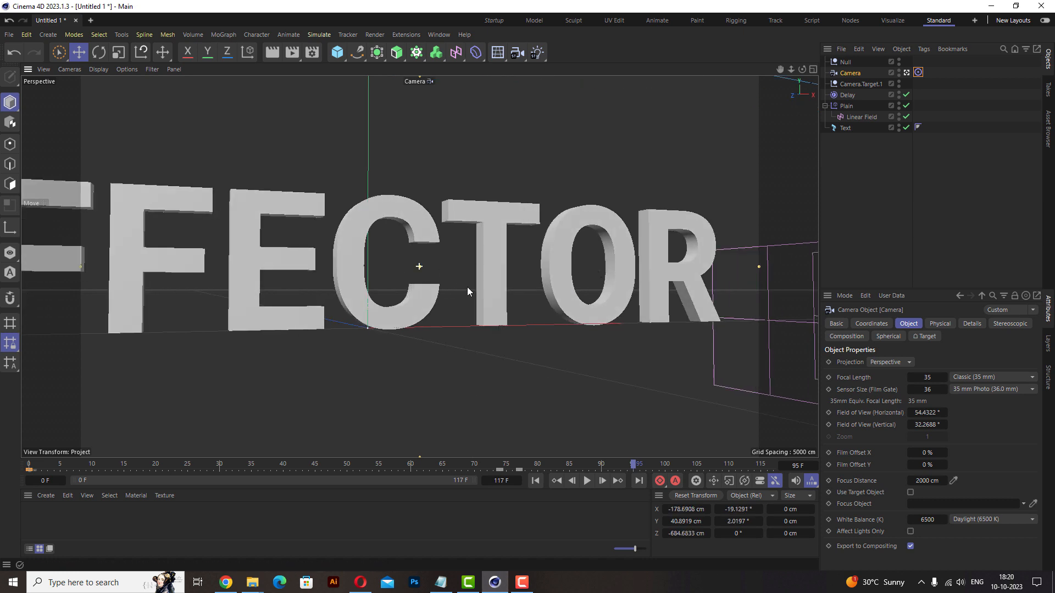
left_click_drag(496, 268, 390, 317, "alt")
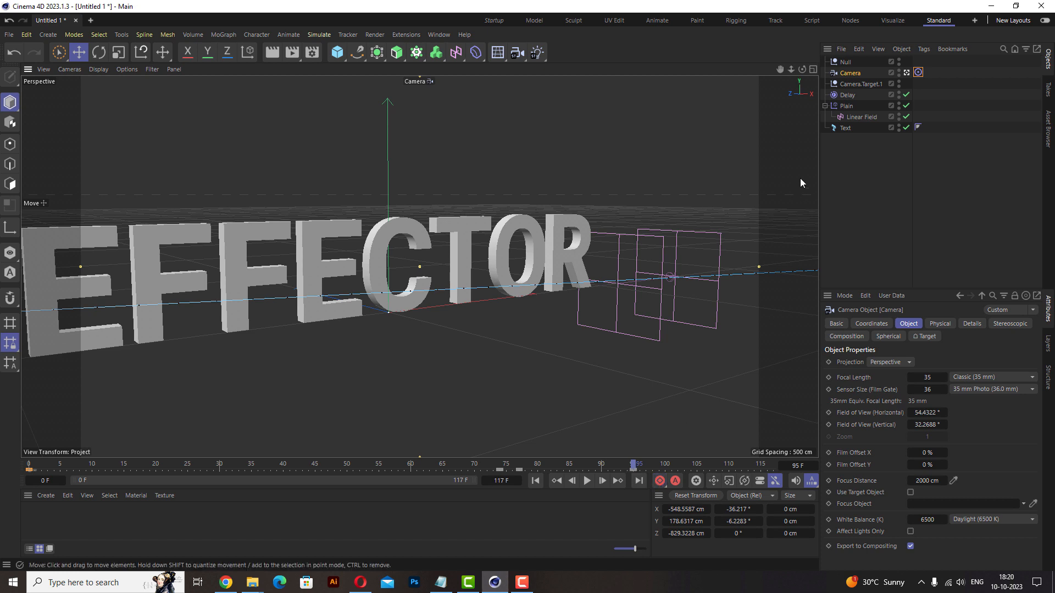
- Move the Null along X to about -90 cm and keyframe the Null and camera at frame 95
left_click(852, 62)
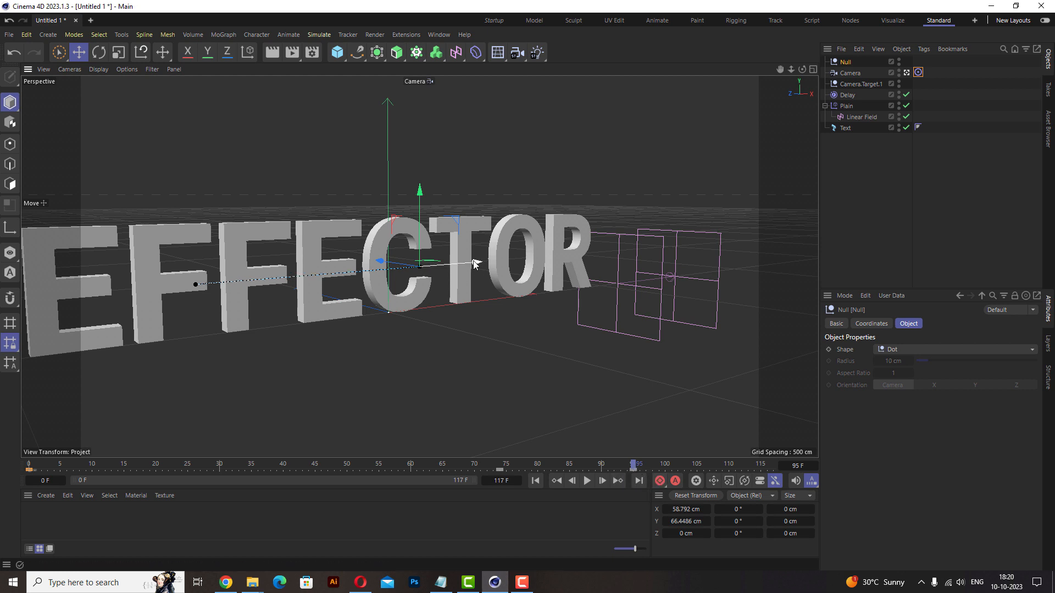
left_click_drag(475, 265, 397, 281)
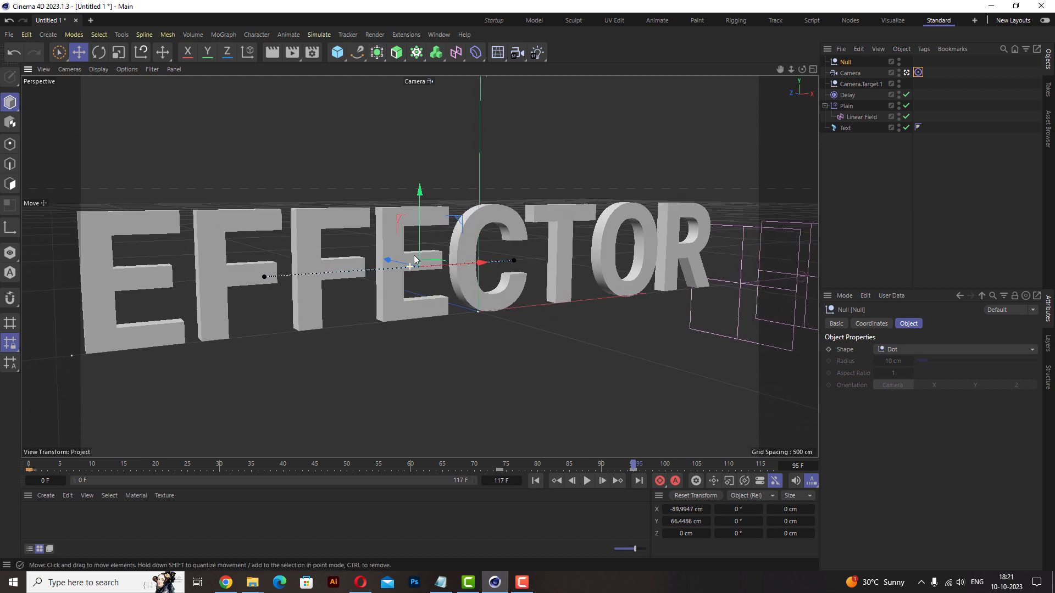
left_click(855, 74)
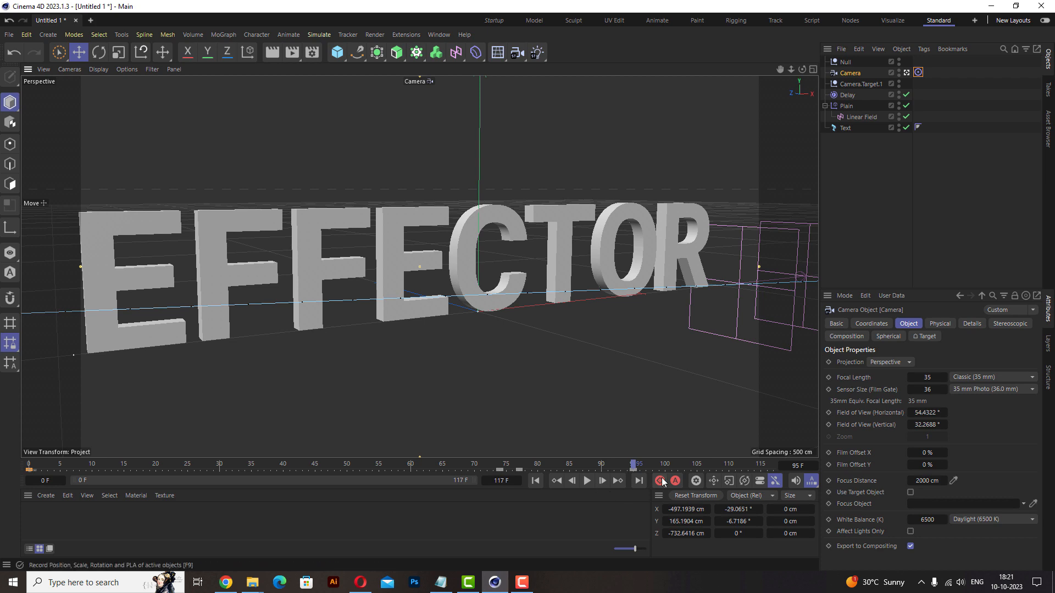
- Play the animation from the start to frame 116, and keyframe the camera there in a more frontal view of the text
left_click(537, 481)
left_click(587, 481)
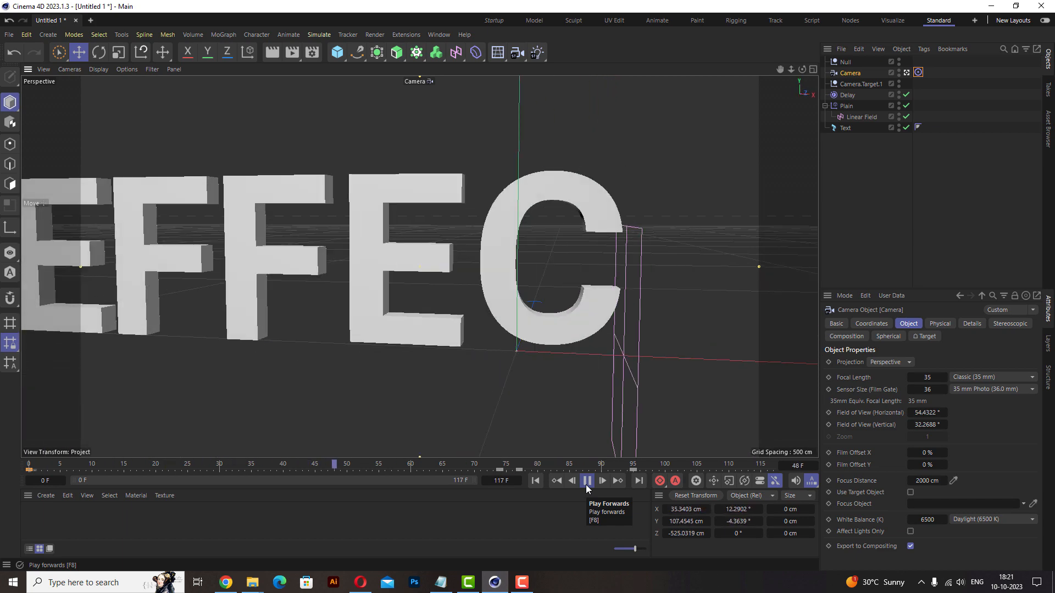
left_click(586, 481)
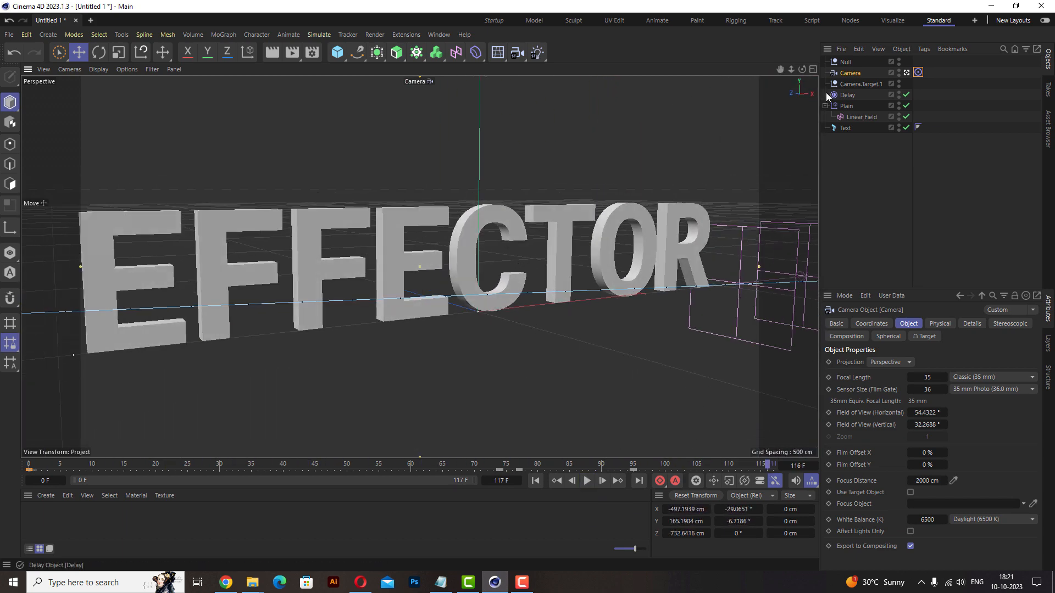
left_click_drag(491, 249, 438, 247, "alt")
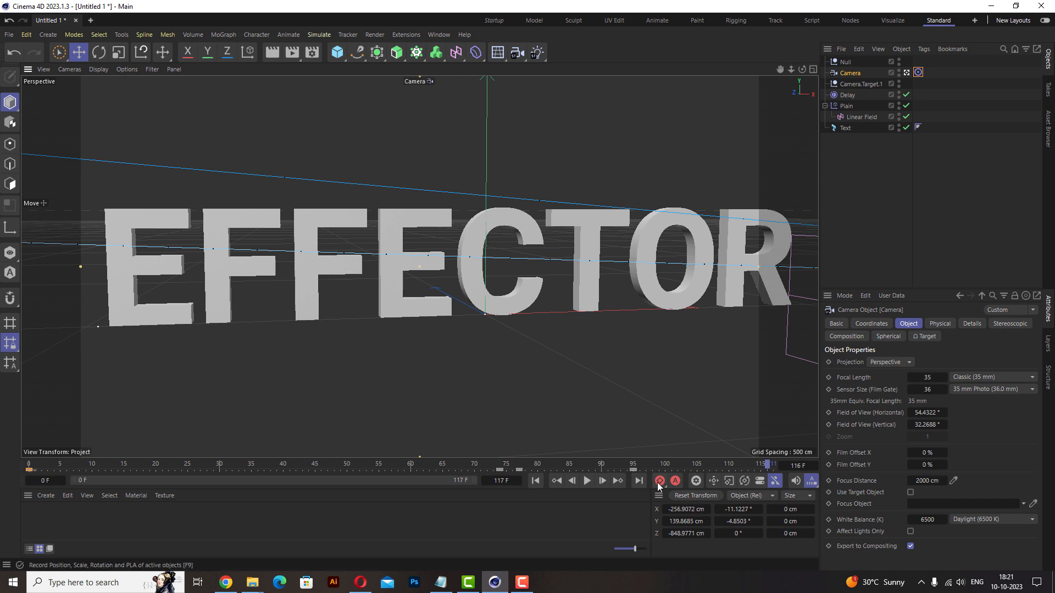
- Play the full camera move from the start and stop it at frame 111
left_click(535, 482)
left_click(586, 481)
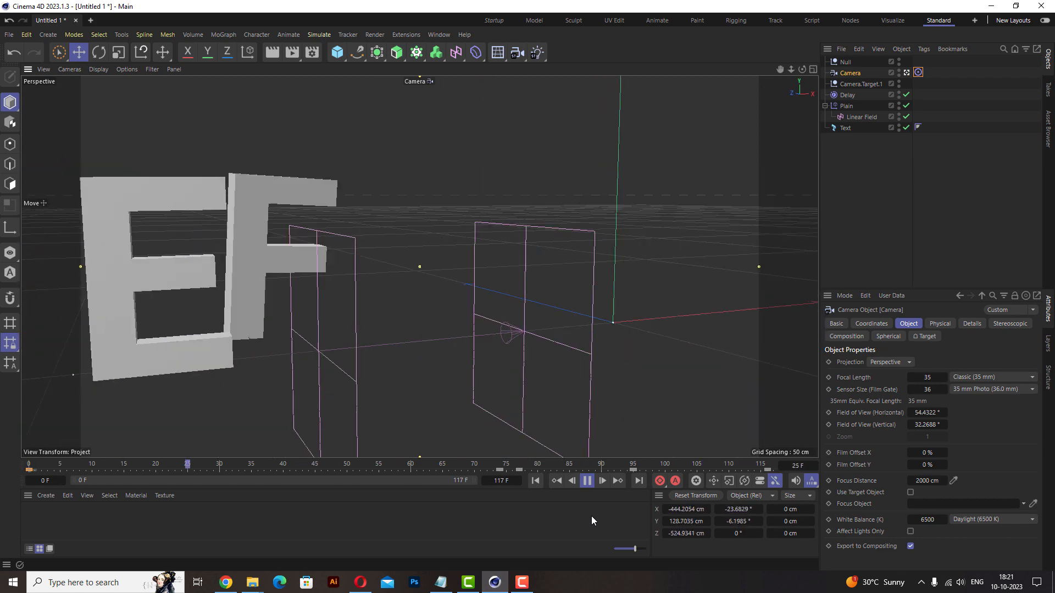
left_click(588, 480)
- Duplicate the Text object by copying and pasting it, and change the copy's text to CINEMA 4D
left_click(849, 127)
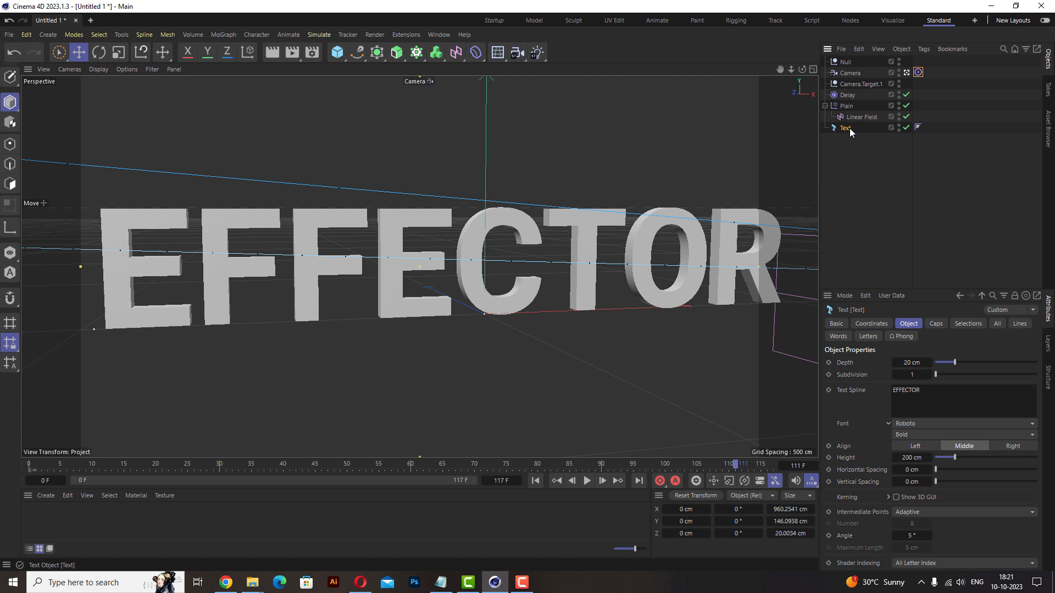
left_click(859, 49)
left_click(882, 96)
left_click(860, 50)
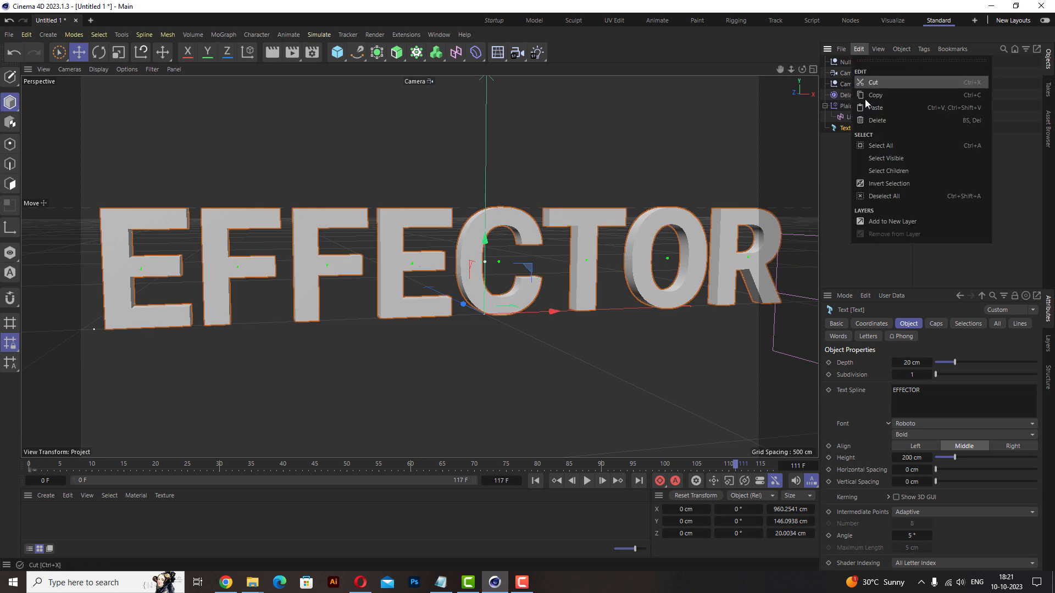
left_click(879, 107)
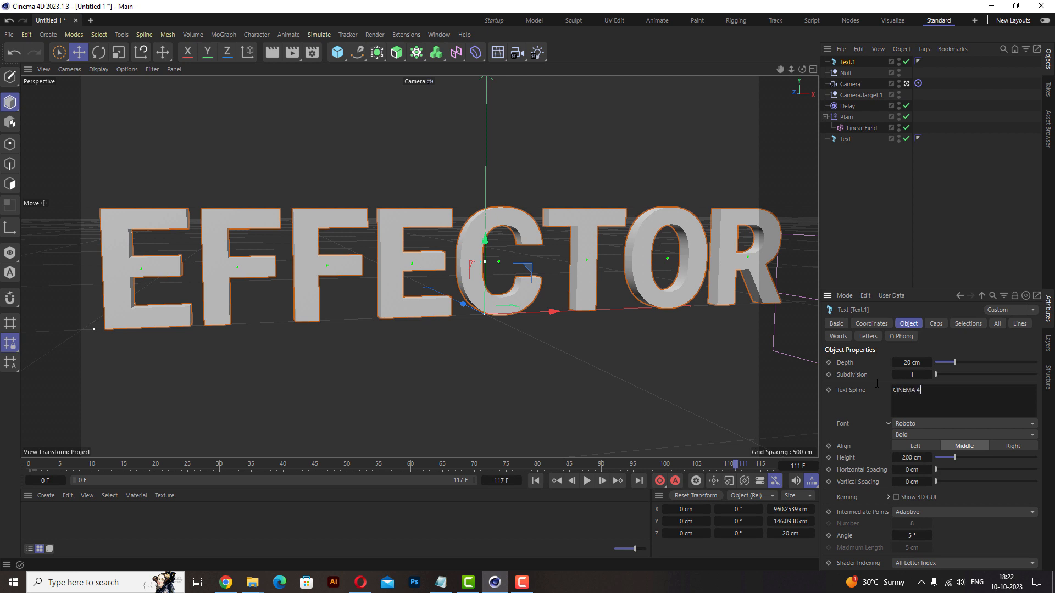
left_click(869, 401)
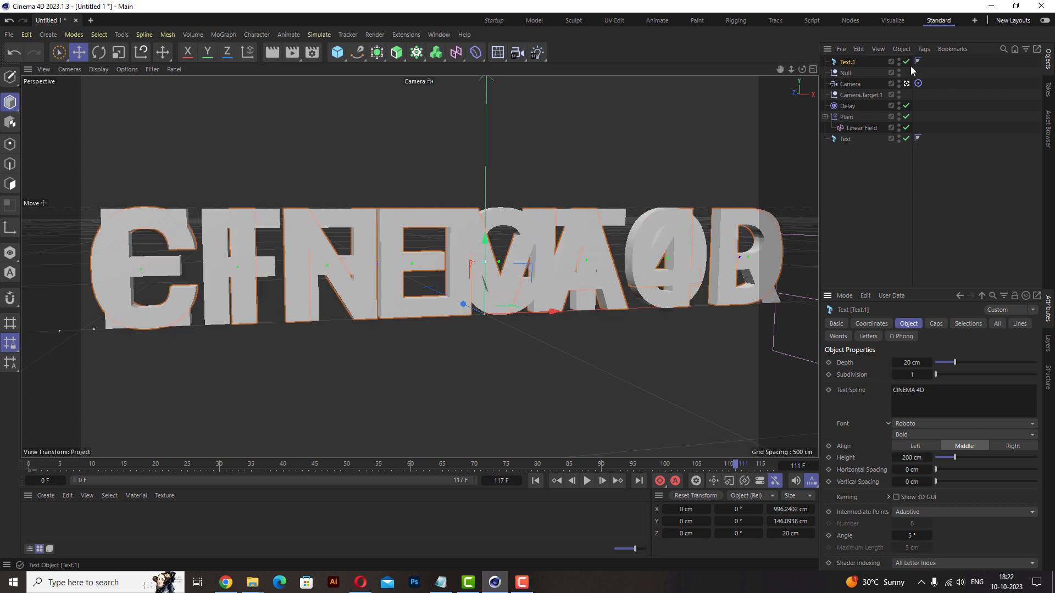
- Place the CINEMA 4D text below EFFECTOR at about Y -121 cm and set its height to 90 cm
left_click_drag(485, 240, 482, 352)
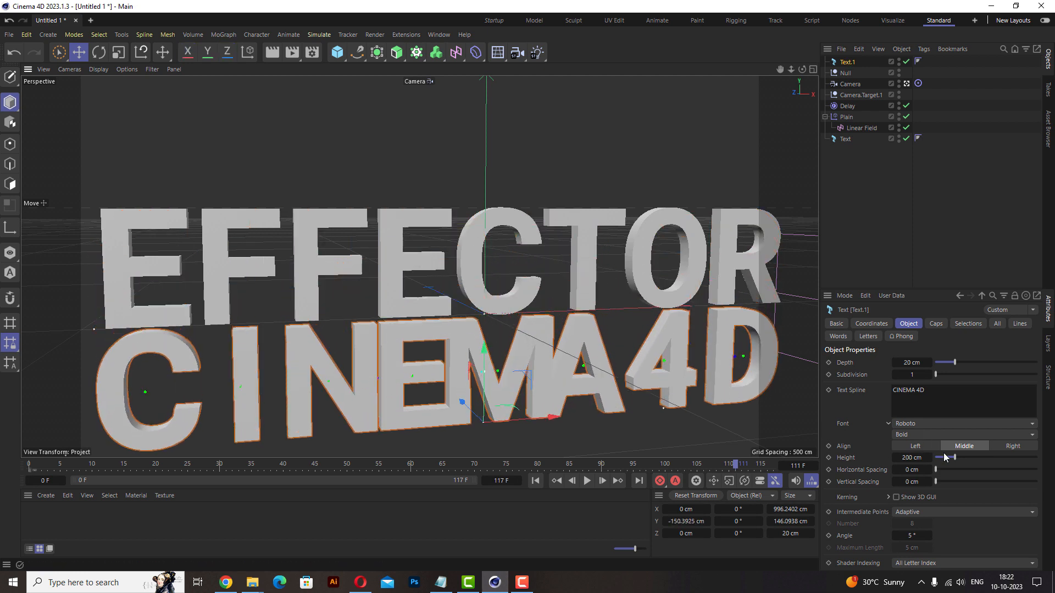
left_click_drag(929, 458, 857, 458)
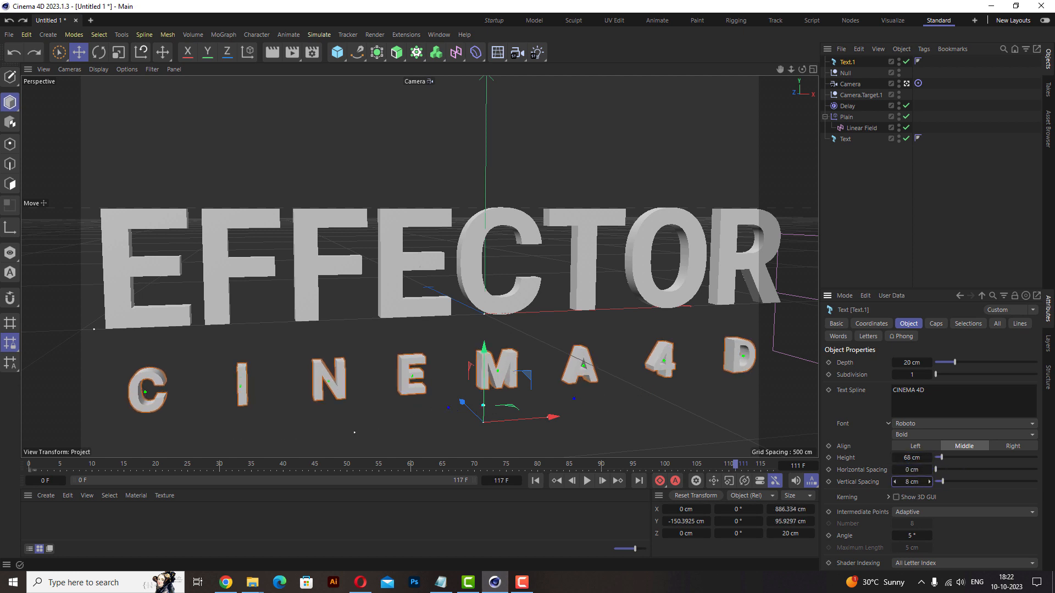
left_click_drag(912, 459, 924, 459)
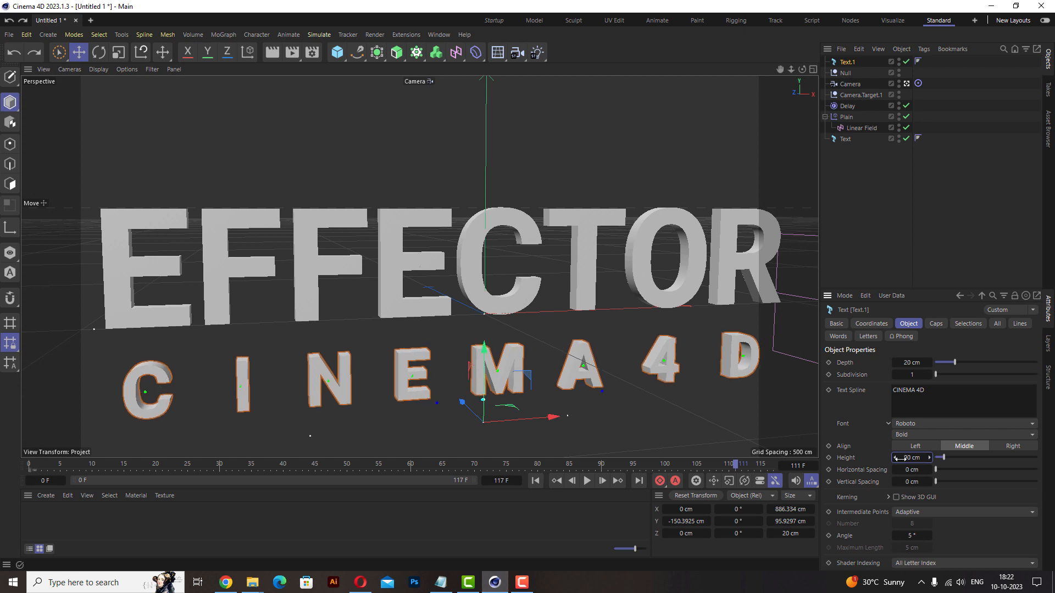
left_click_drag(491, 352, 494, 330)
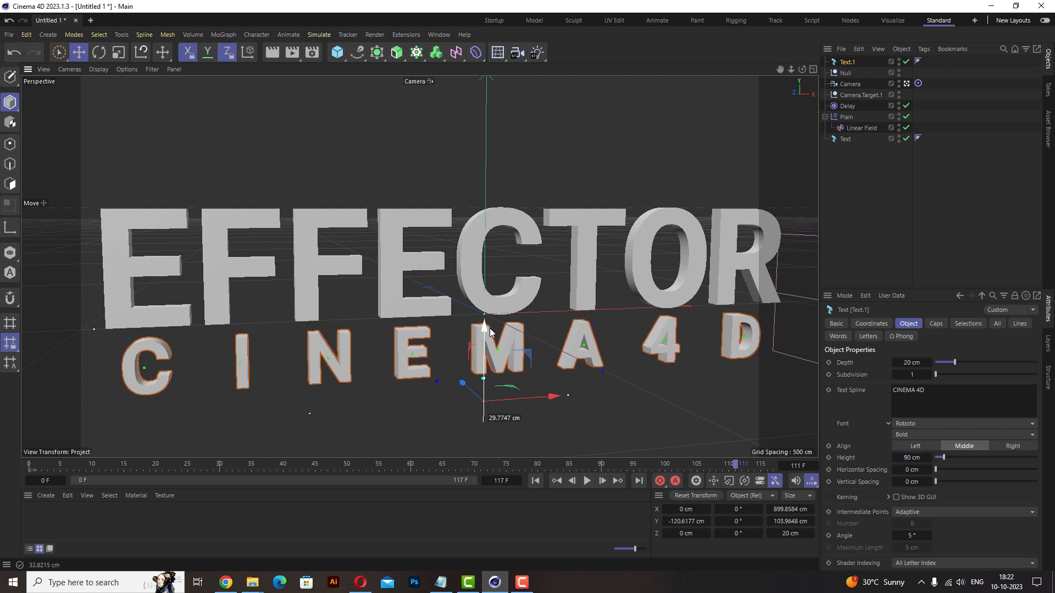
- Play both text animations from the start, and raise the CINEMA 4D text to about Y -75 cm
left_click(535, 481)
left_click(587, 481)
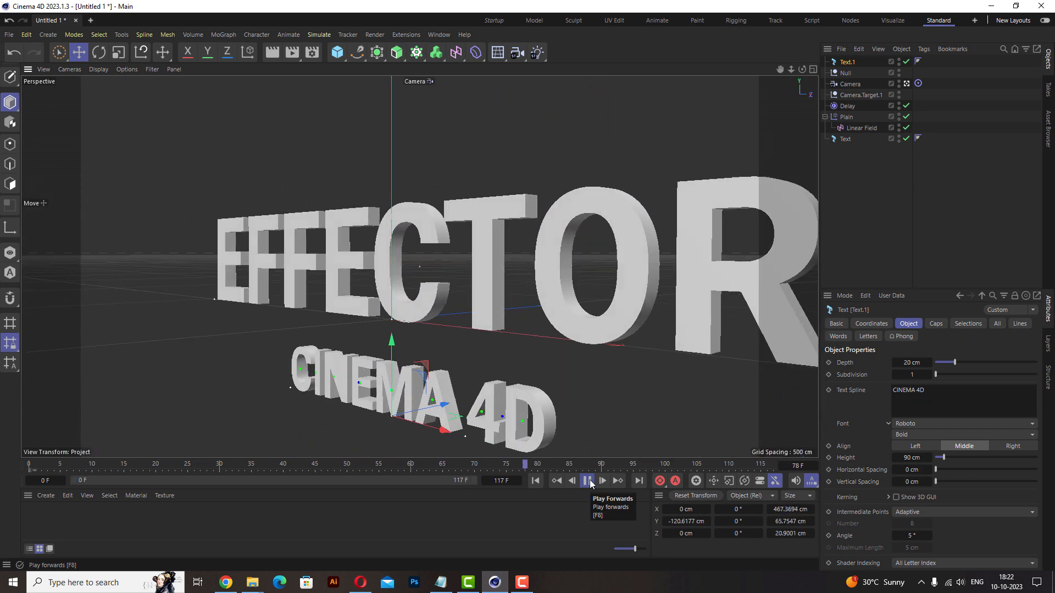
left_click(588, 481)
left_click_drag(469, 324, 471, 293)
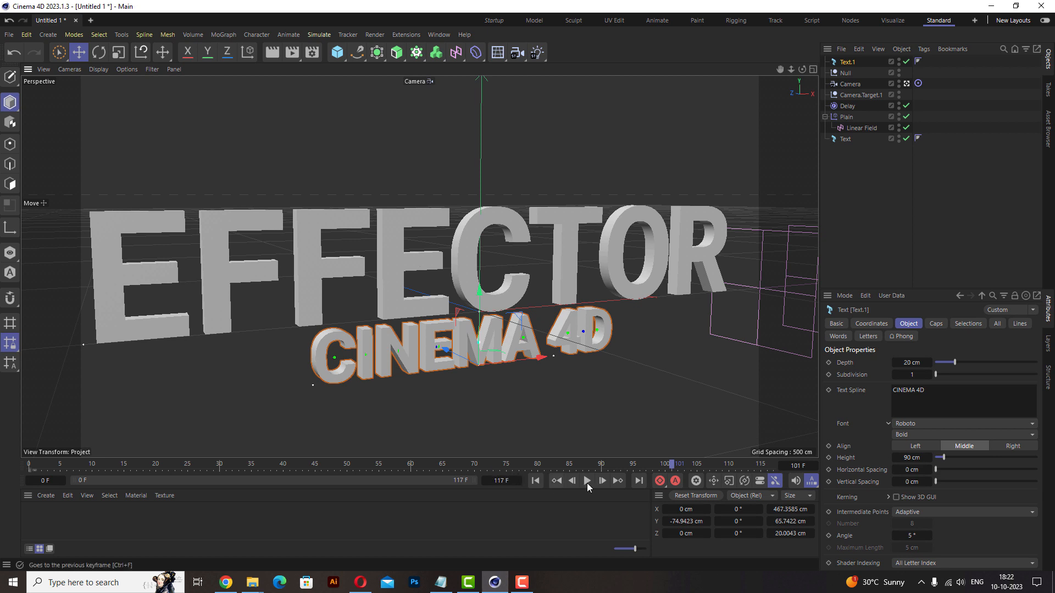
- Keyframe the CINEMA 4D text's horizontal spacing at 40 cm on frame 70, and play the animation from the start
left_click_drag(587, 470, 473, 478)
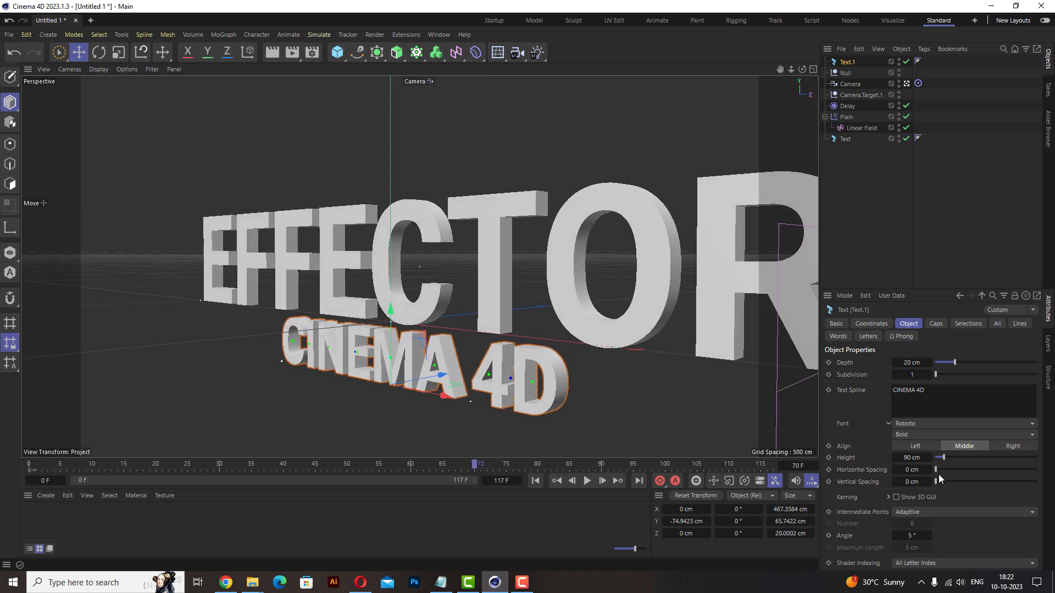
left_click(536, 480)
left_click(587, 481)
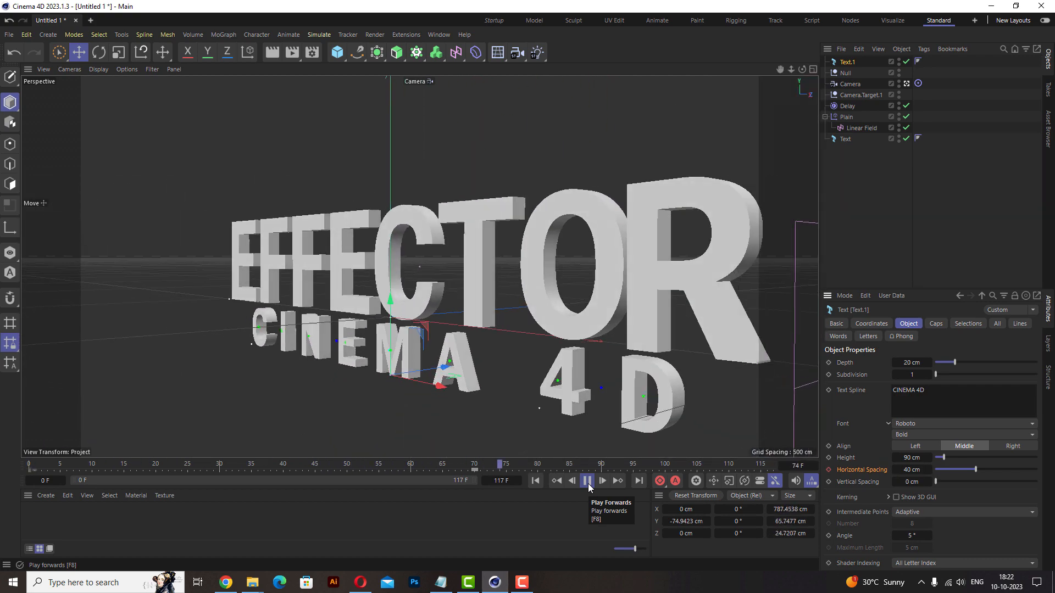
left_click(588, 481)
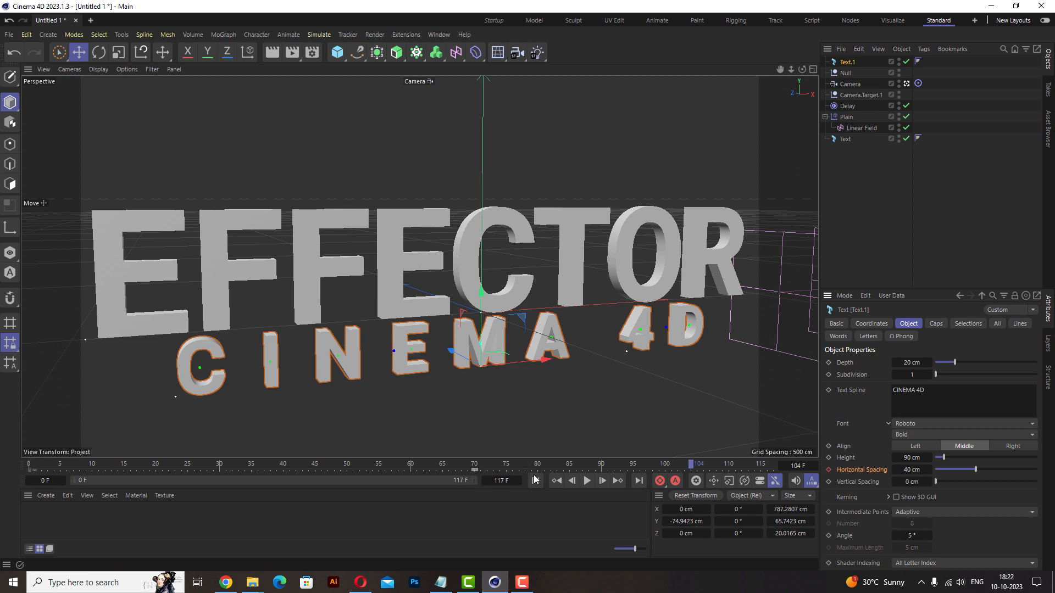
left_click(535, 481)
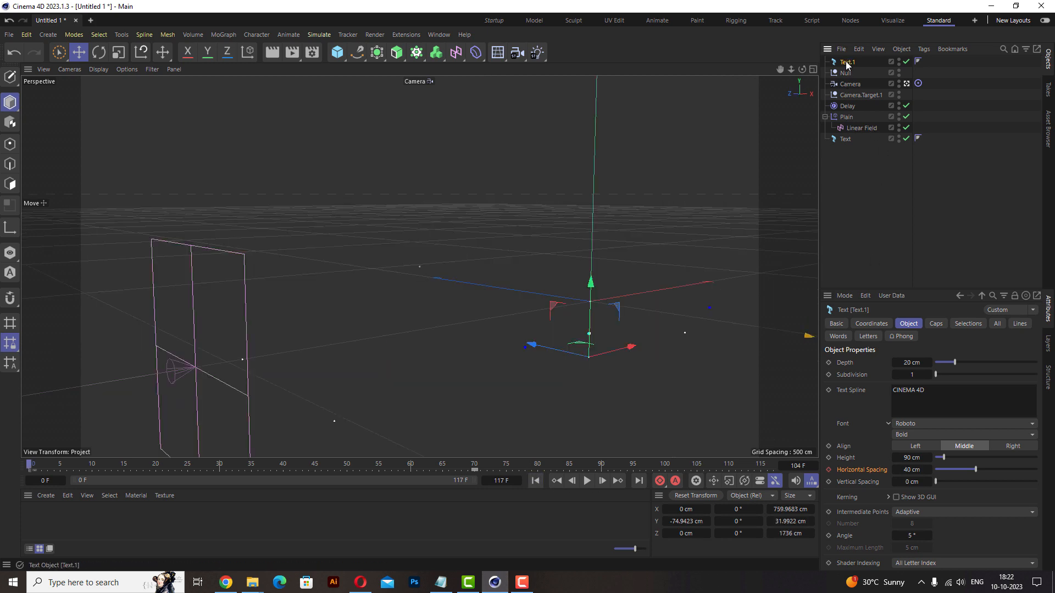
left_click(588, 482)
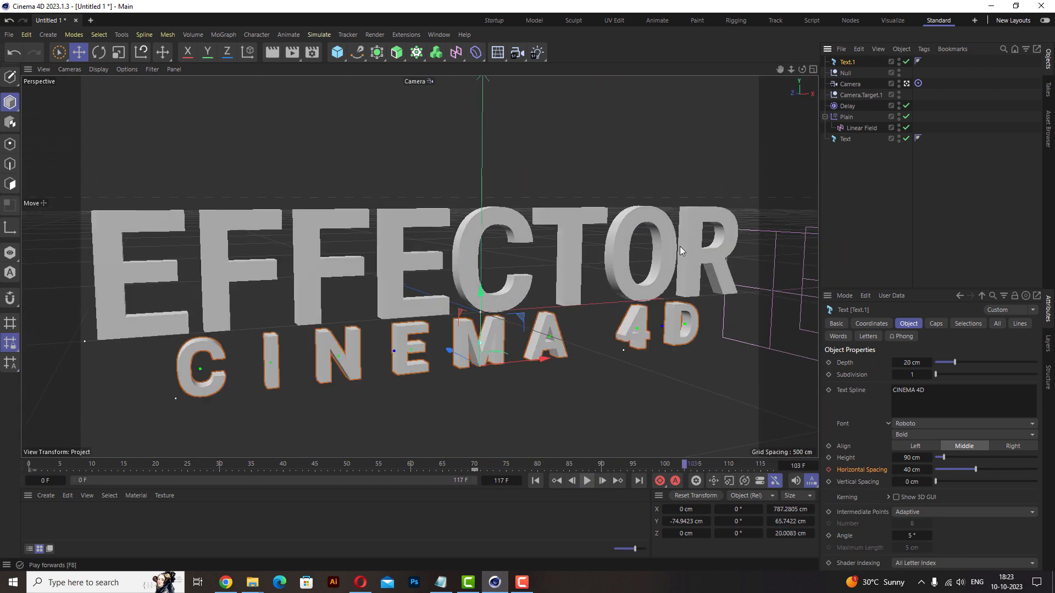
- Lower the Null to about Y 25 cm with a keyframe at frame 95, and play the animation from the start
left_click(846, 73)
left_click(634, 467)
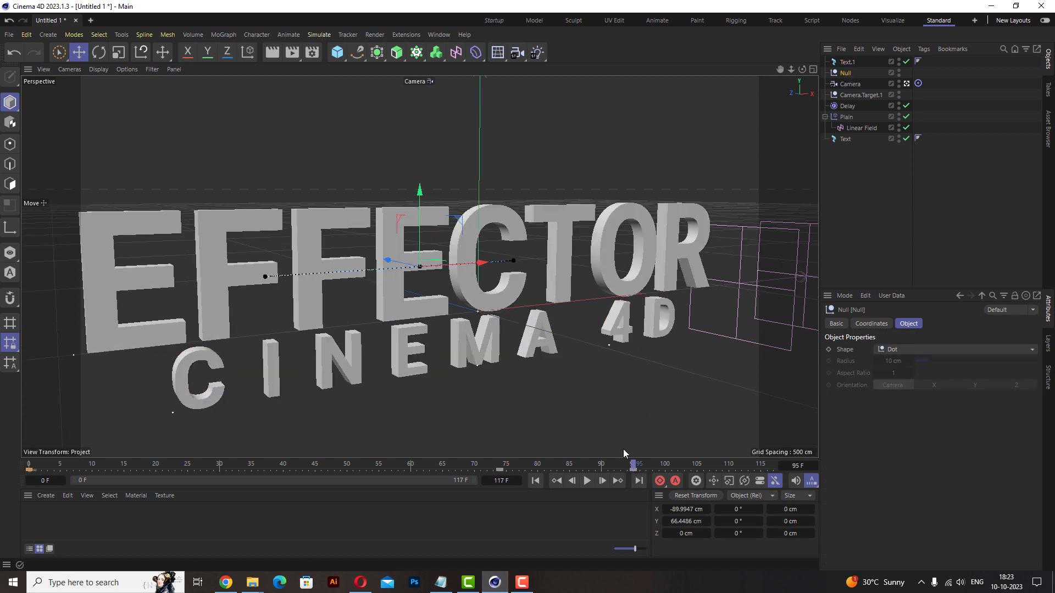
left_click_drag(421, 192, 420, 236)
left_click(536, 481)
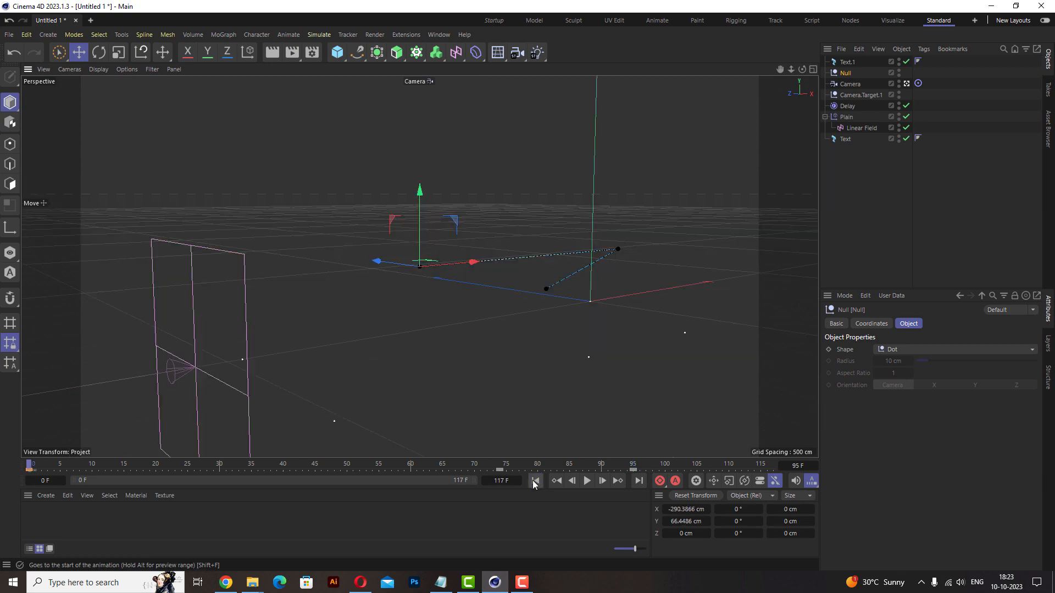
left_click(586, 481)
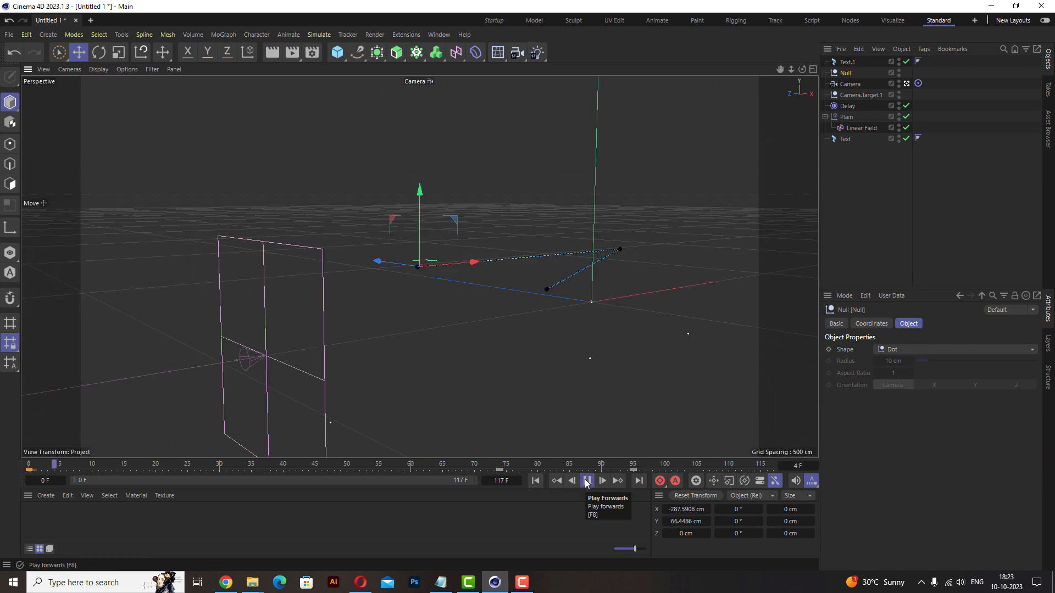
- Extend the project's end to frame 144
double_click(498, 481)
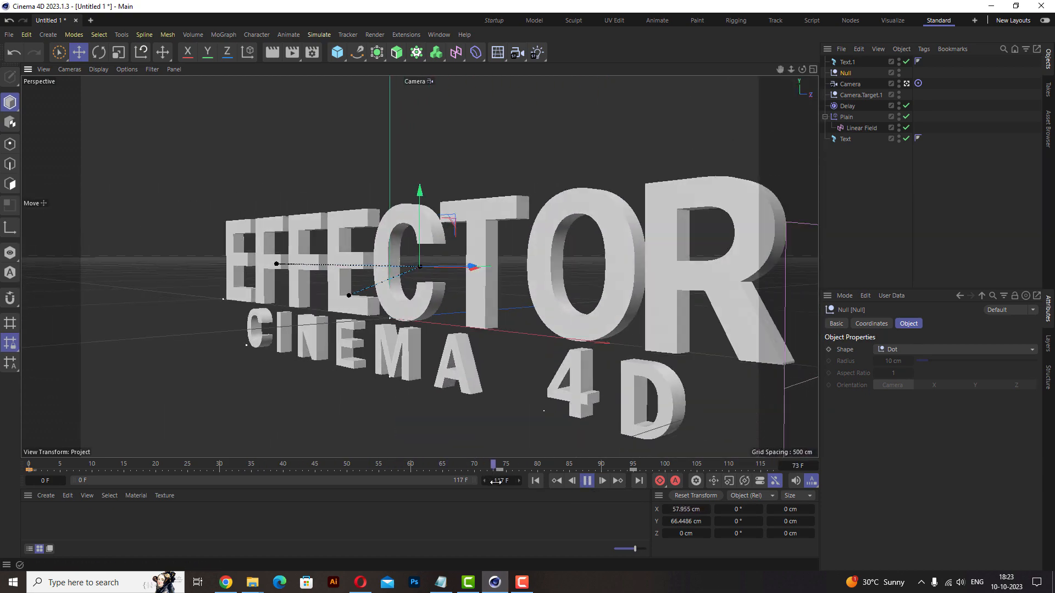
type("144")
key("Return")
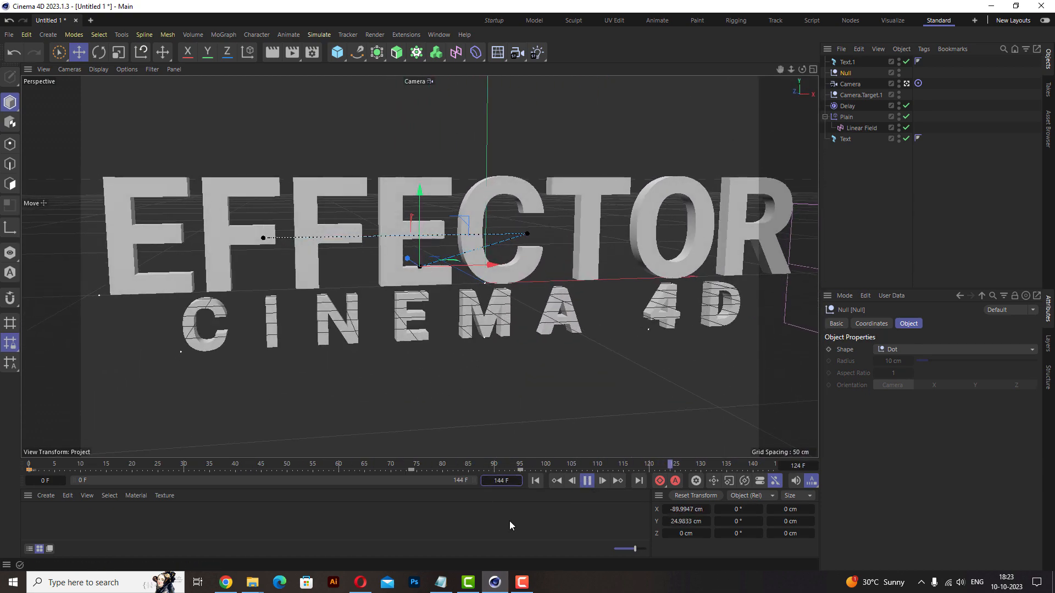
- Move the Camera's last keyframe to frame 144, and play the animation from the start
left_click(845, 84)
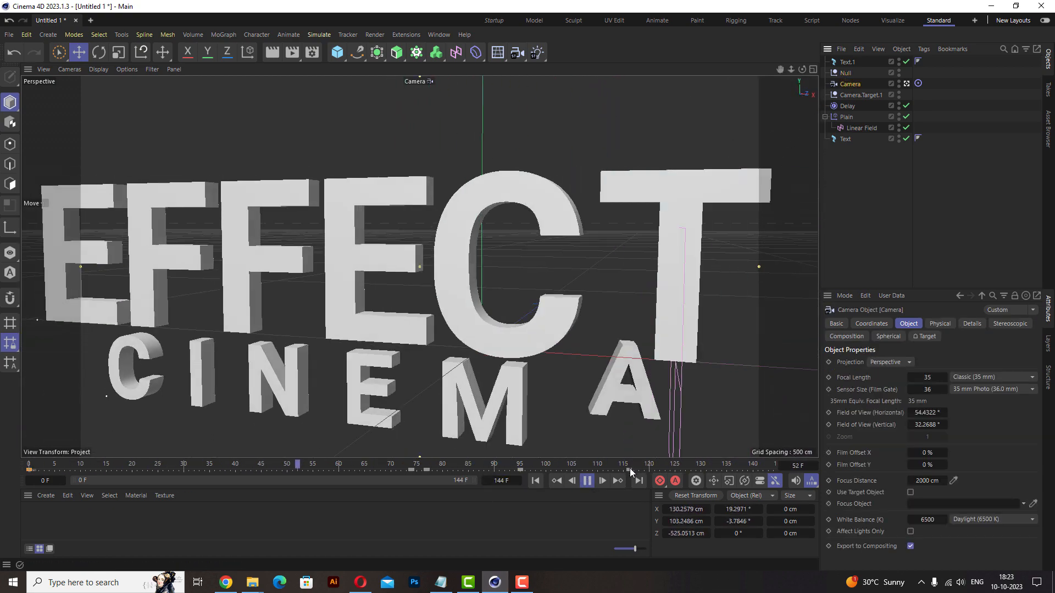
left_click_drag(670, 480, 773, 470)
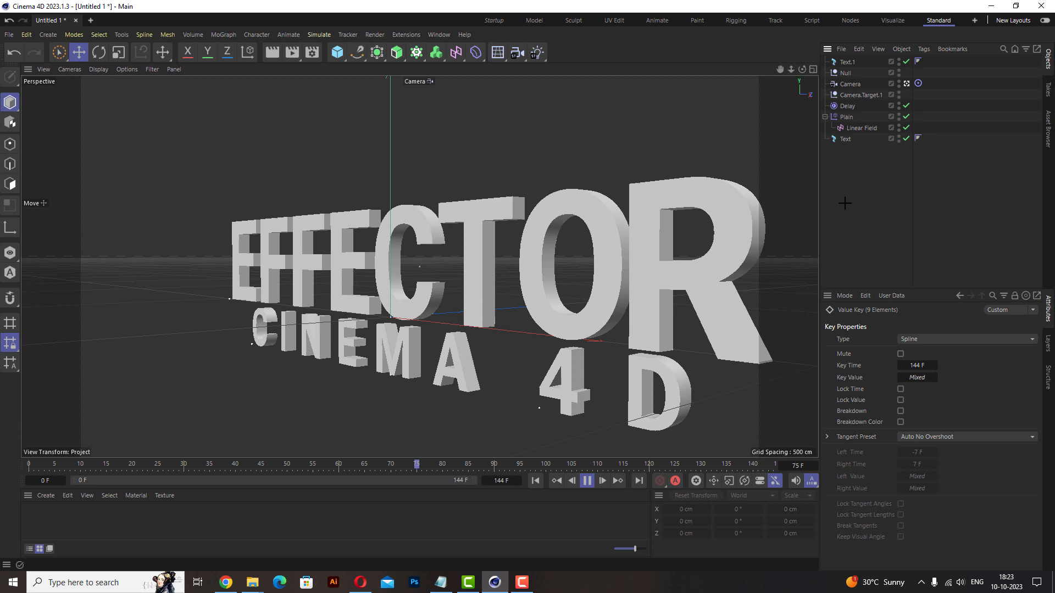
left_click(845, 204)
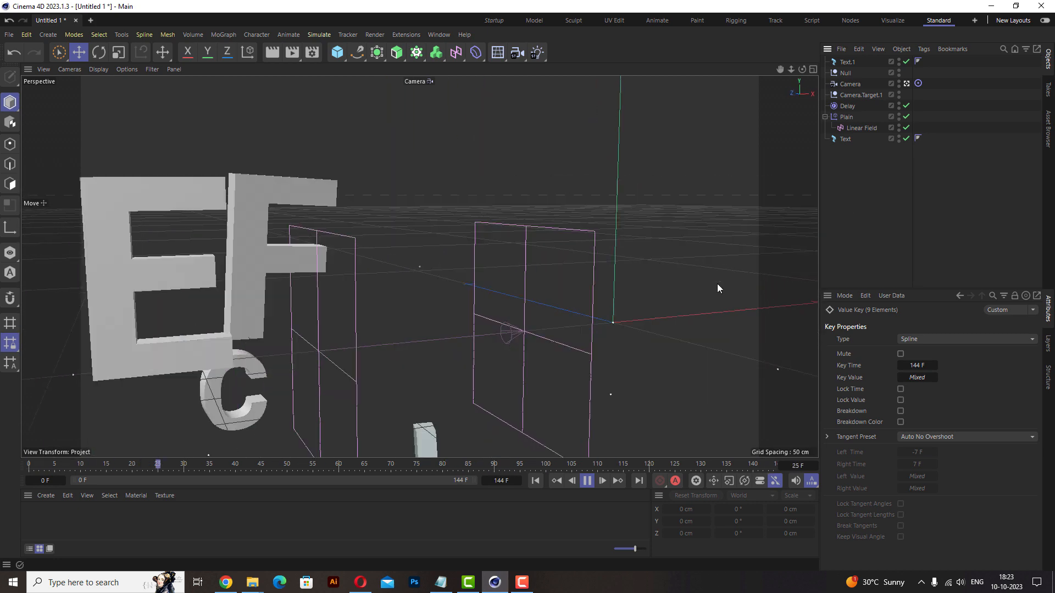
left_click(536, 482)
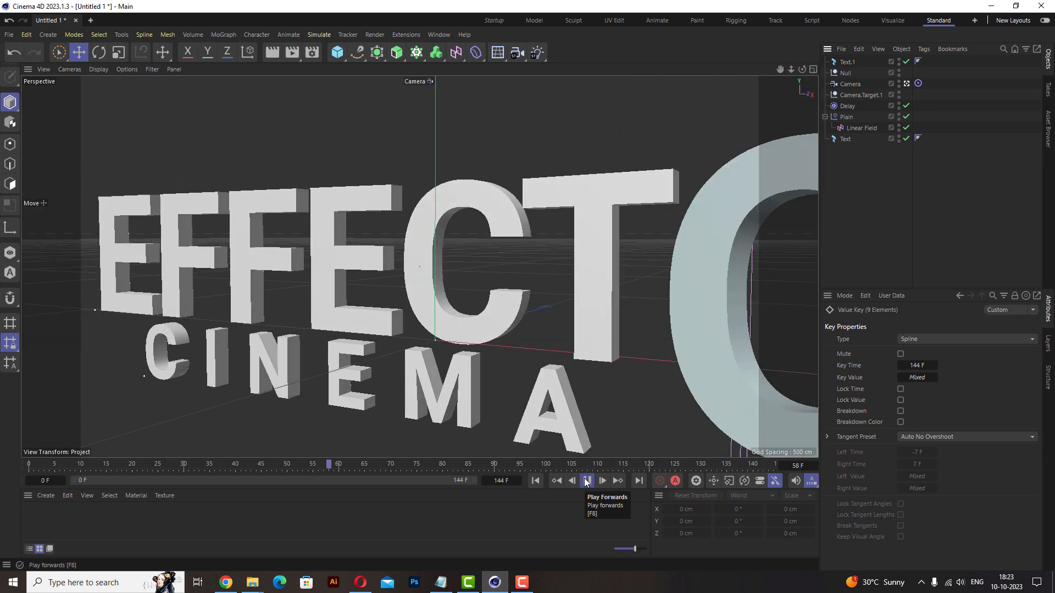
left_click(586, 482)
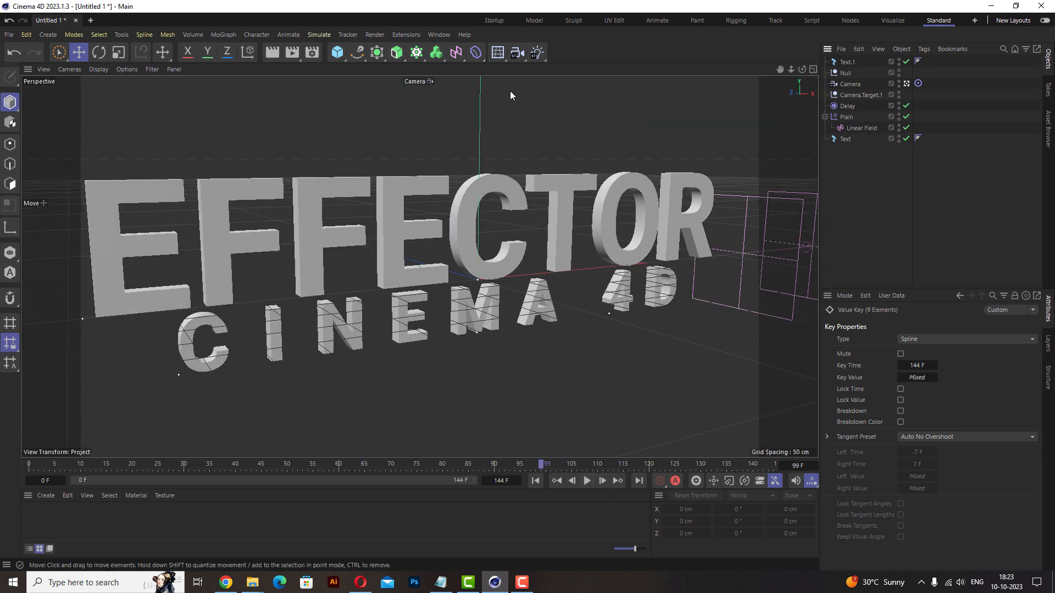
- Examine the F-Curves of the CINEMA 4D text's horizontal spacing and the Linear Field's position and scale, and play part of the animation
left_click(440, 36)
left_click(493, 284)
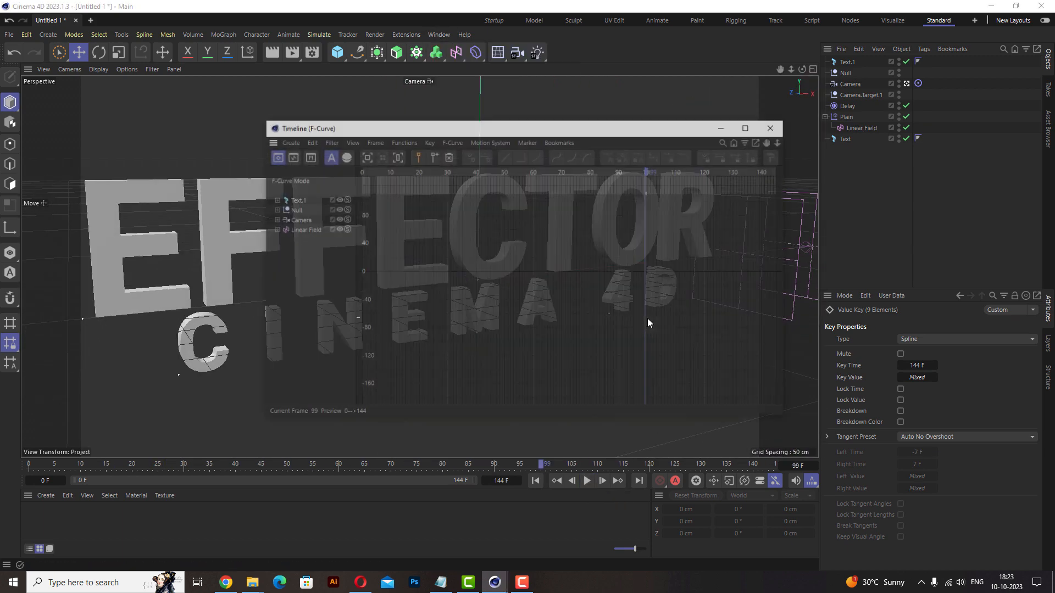
left_click(852, 65)
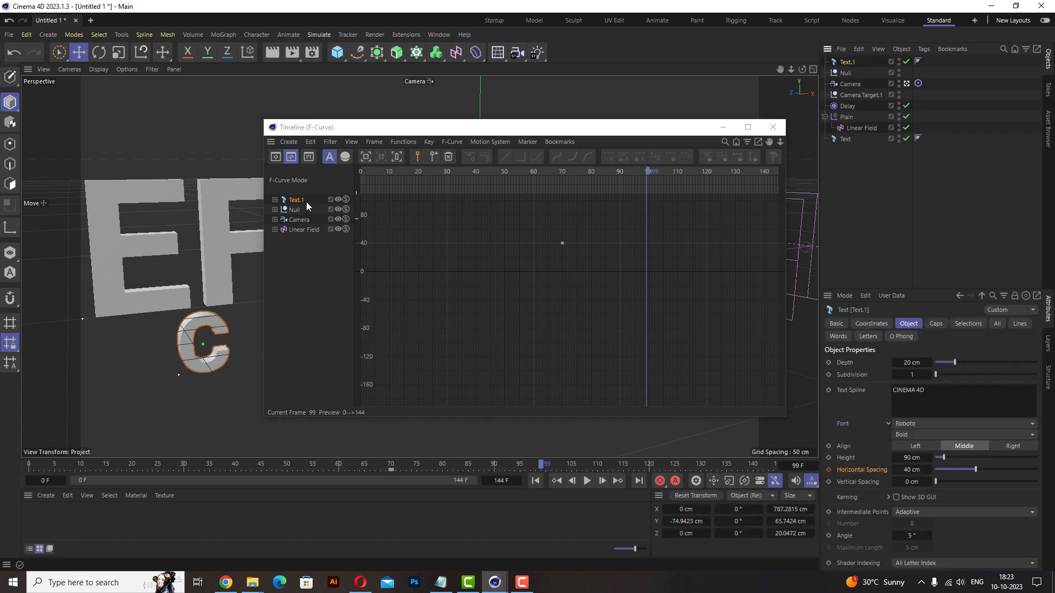
left_click(293, 213)
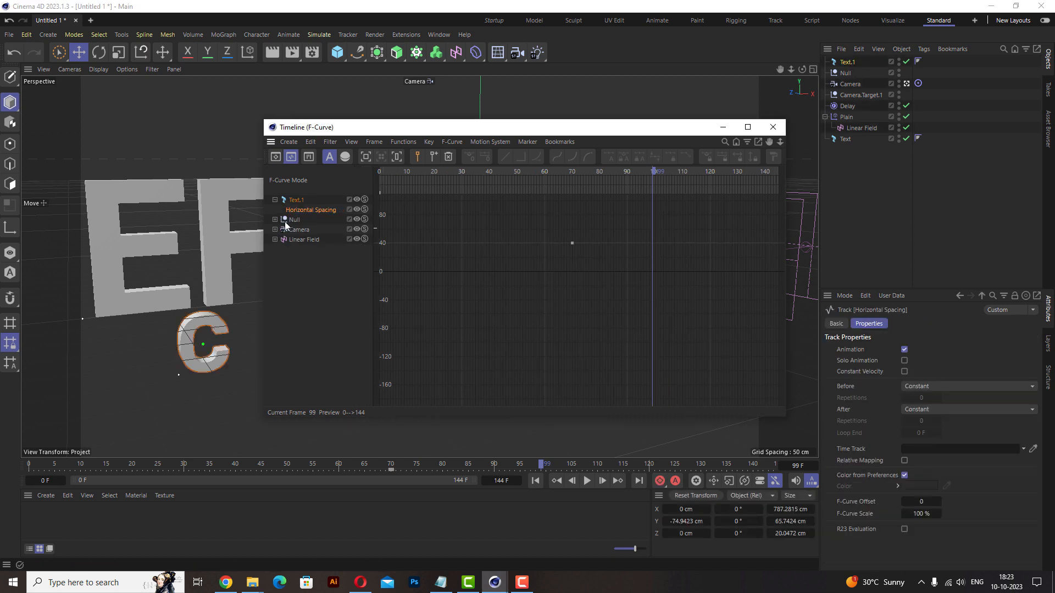
left_click(850, 63)
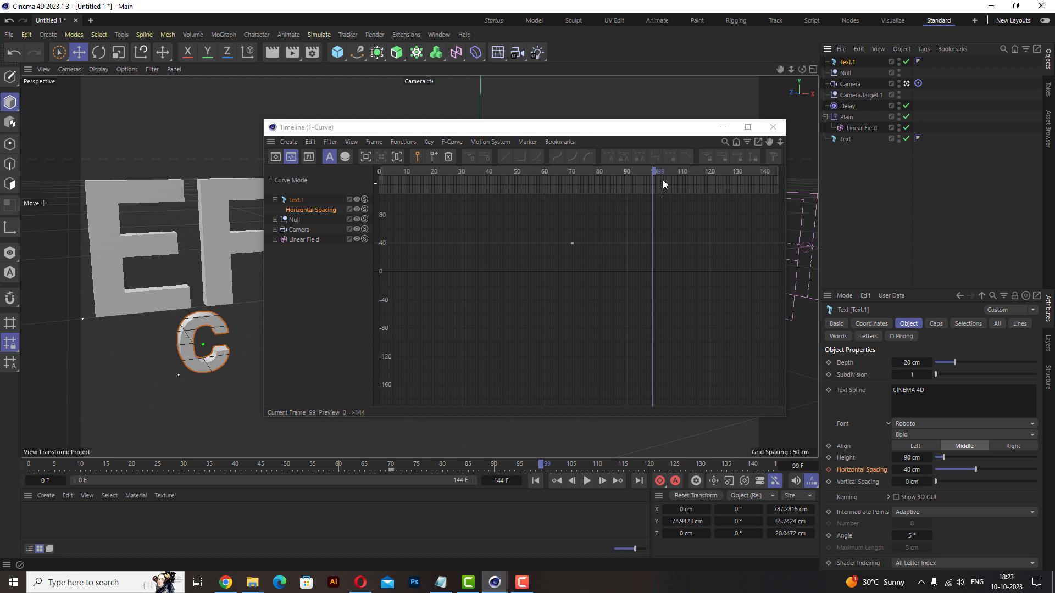
left_click_drag(664, 185, 394, 175)
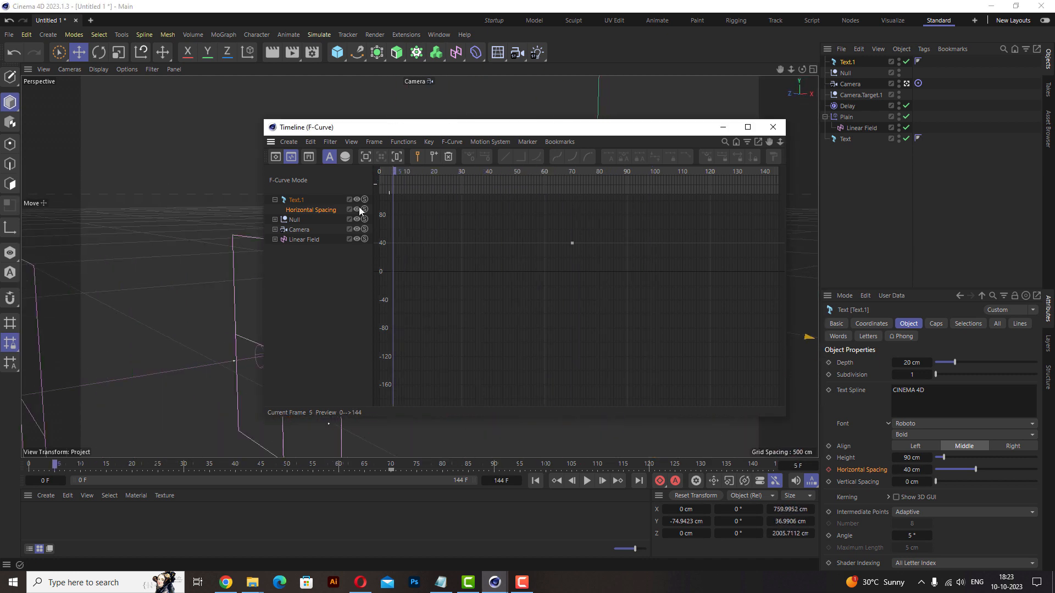
left_click(316, 261)
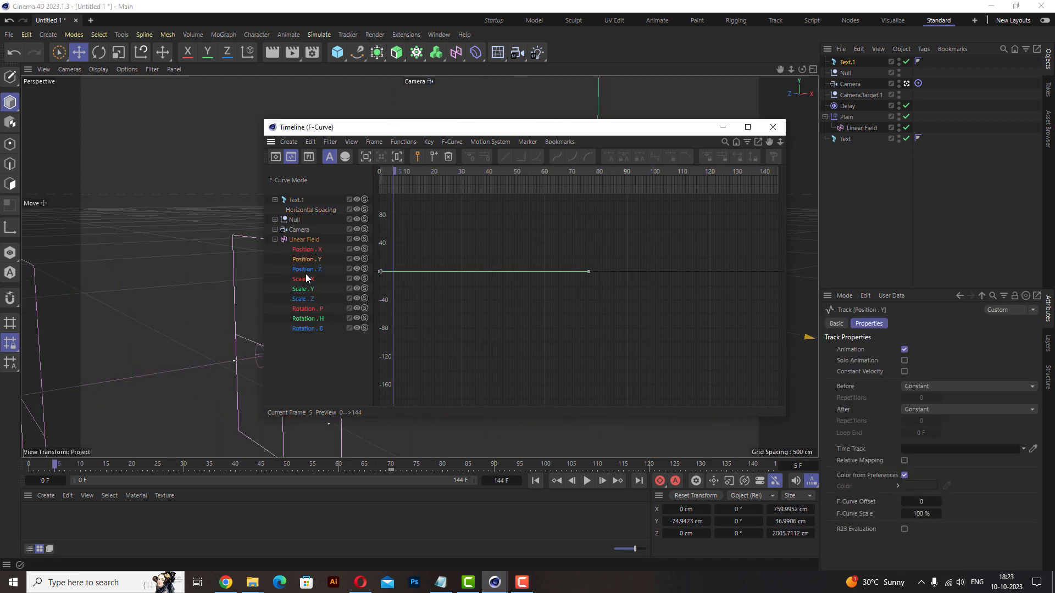
left_click(304, 280)
left_click(848, 62)
left_click_drag(587, 133, 576, 86)
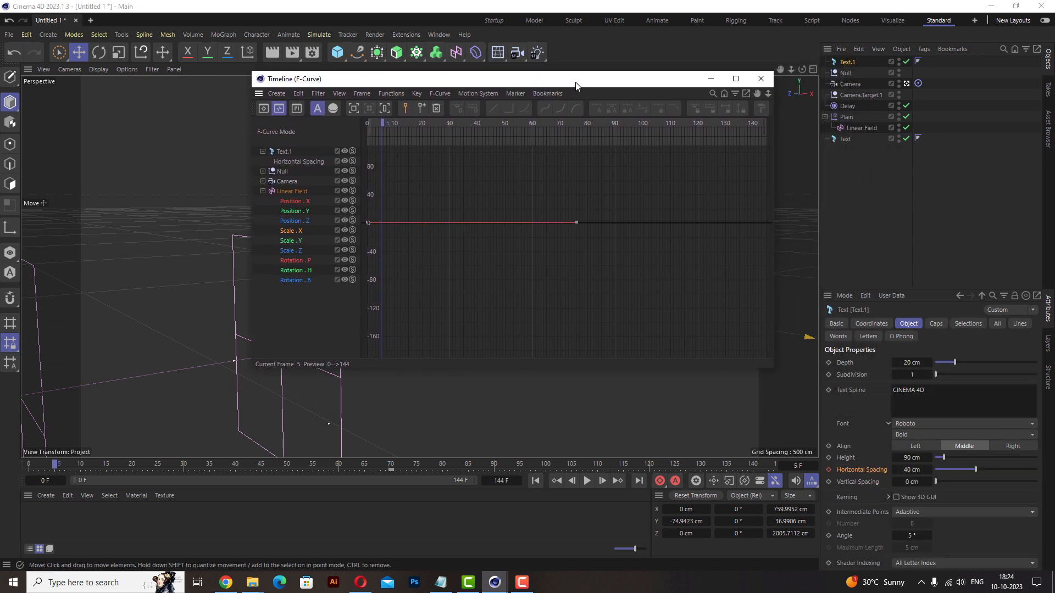
left_click(587, 485)
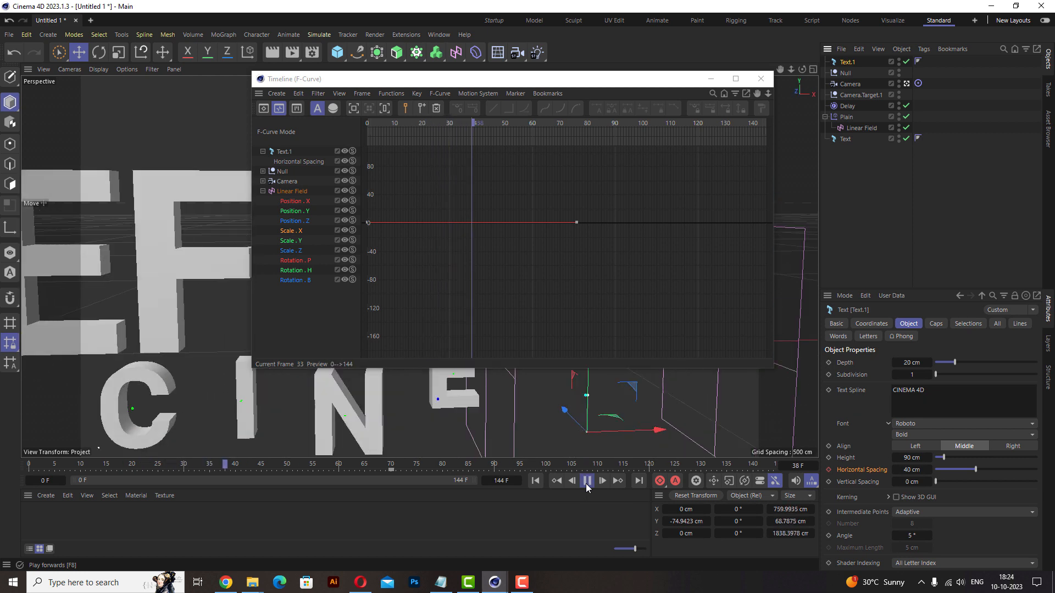
left_click(588, 483)
- Duplicate the Plain effector together with its Linear Field by copying and pasting it
left_click(866, 127)
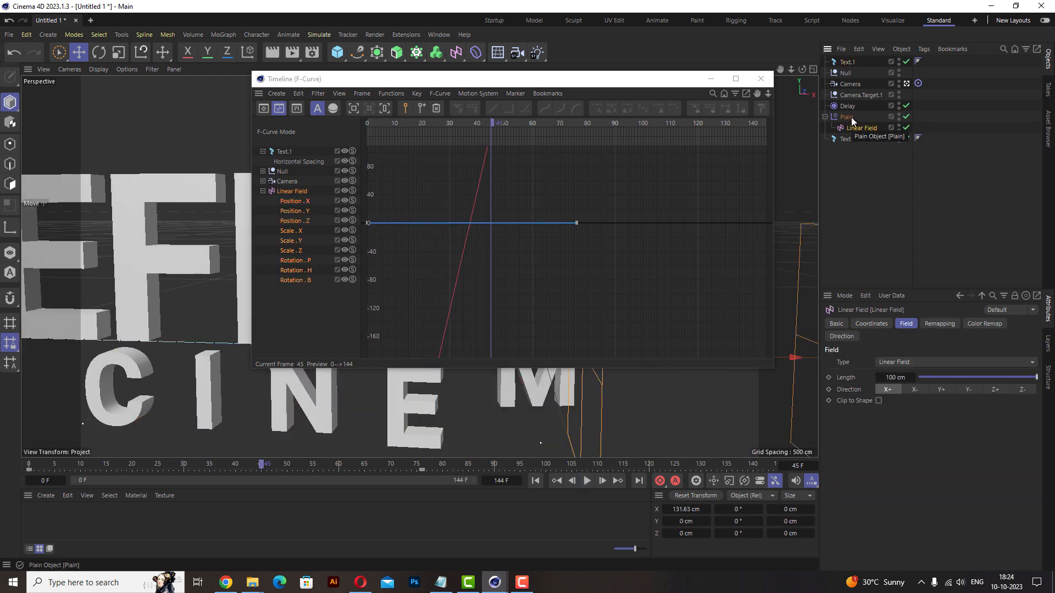
left_click(852, 118)
key("ctrl+c")
key("ctrl+v")
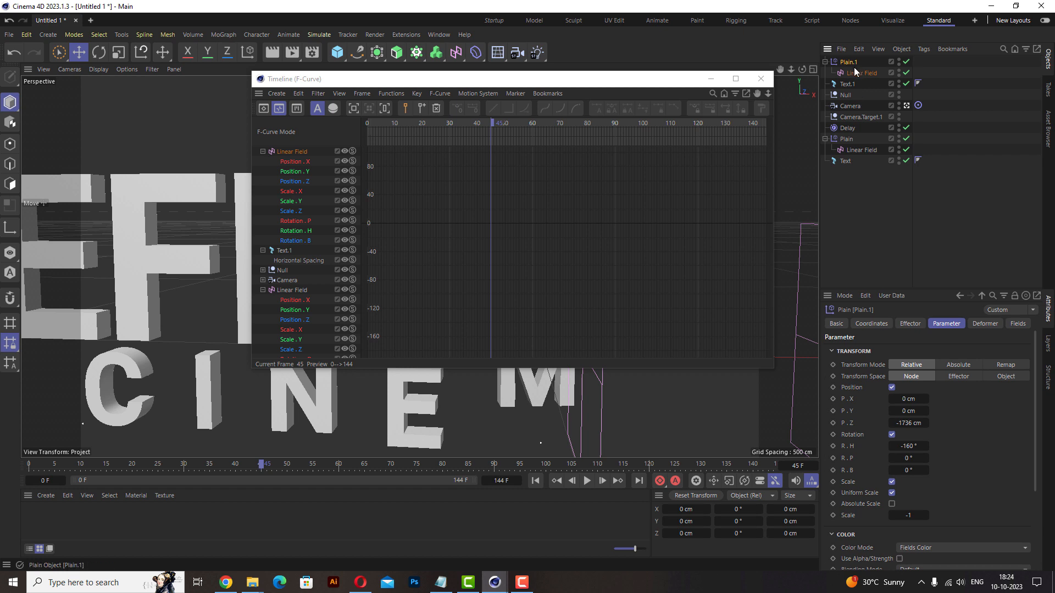
- Replace the original Plain effector with its duplicate in the CINEMA 4D text's letter effects
left_click(848, 85)
left_click(1019, 324)
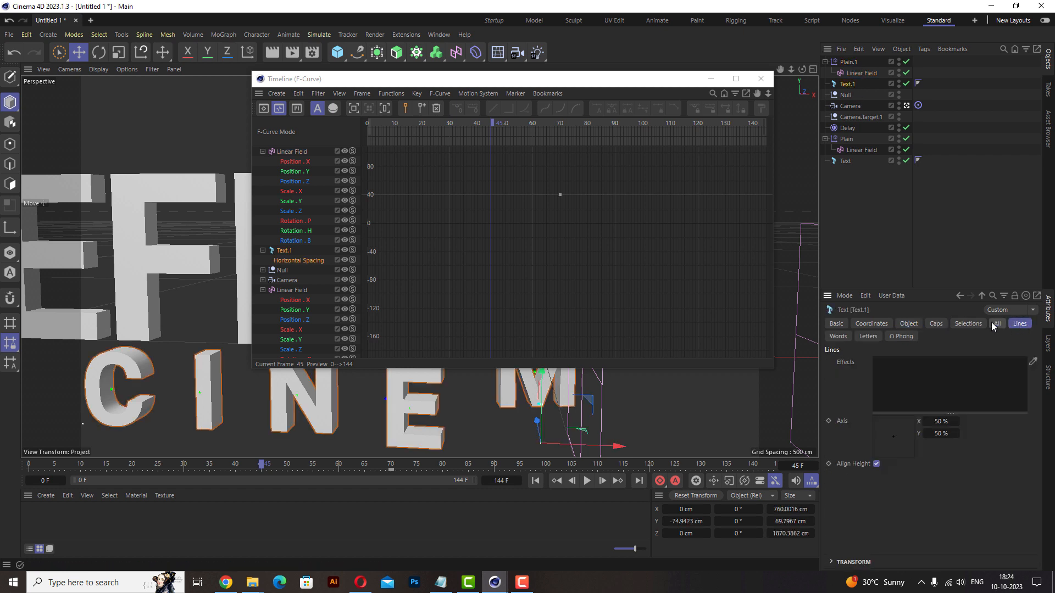
left_click(968, 323)
left_click(909, 324)
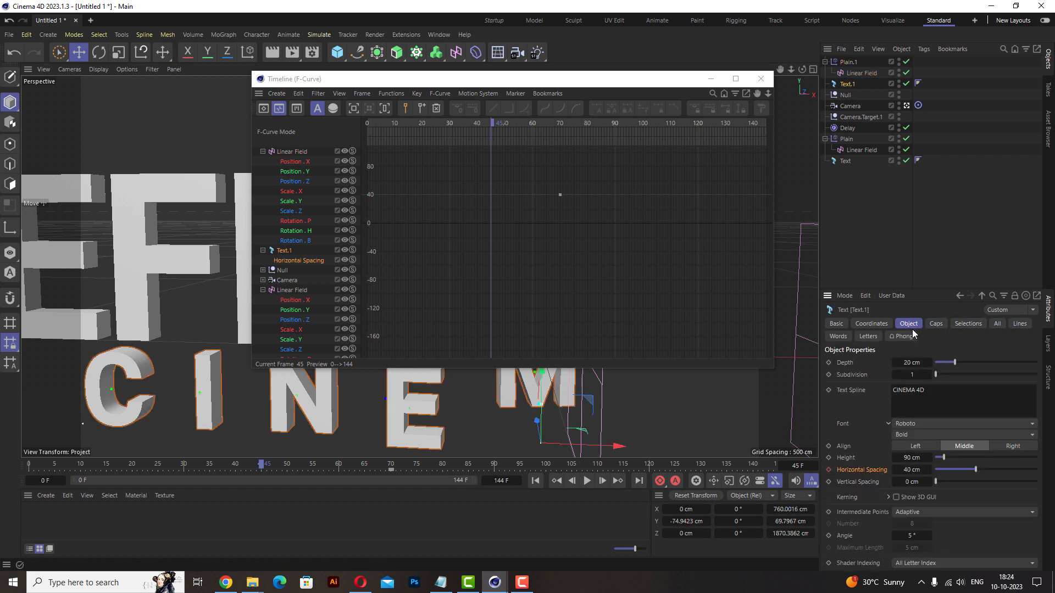
left_click(838, 336)
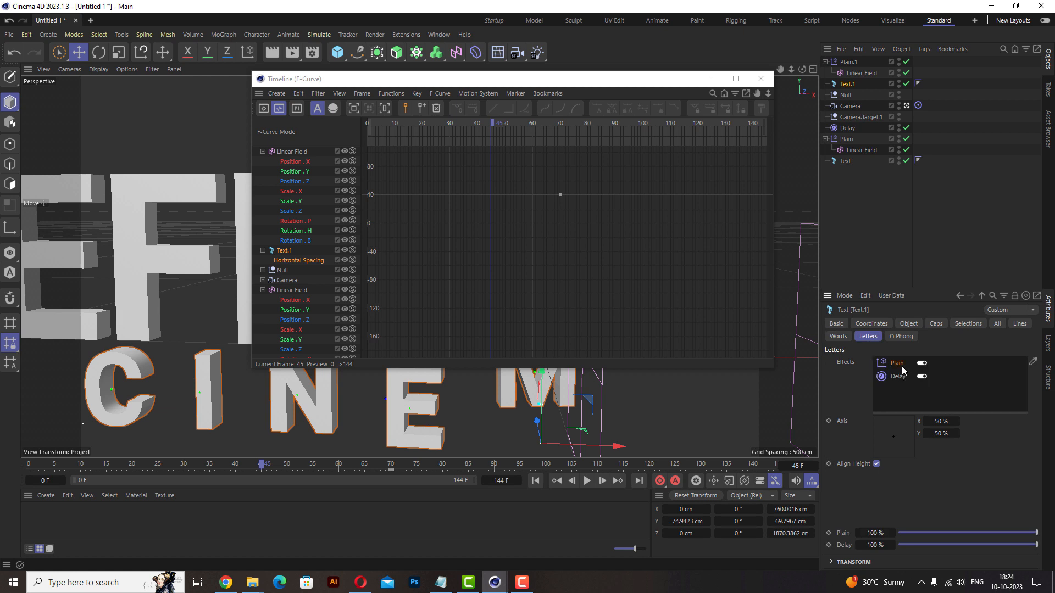
key("Delete")
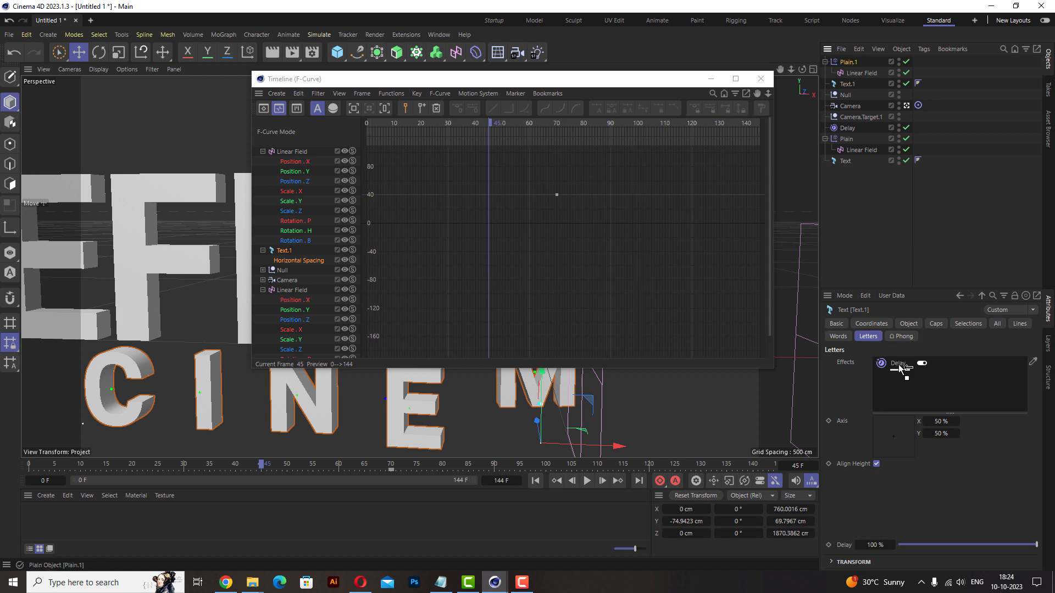
- Return to frame 0 and set the duplicated Plain effector's Z position to 1700 cm
left_click(536, 482)
left_click(848, 62)
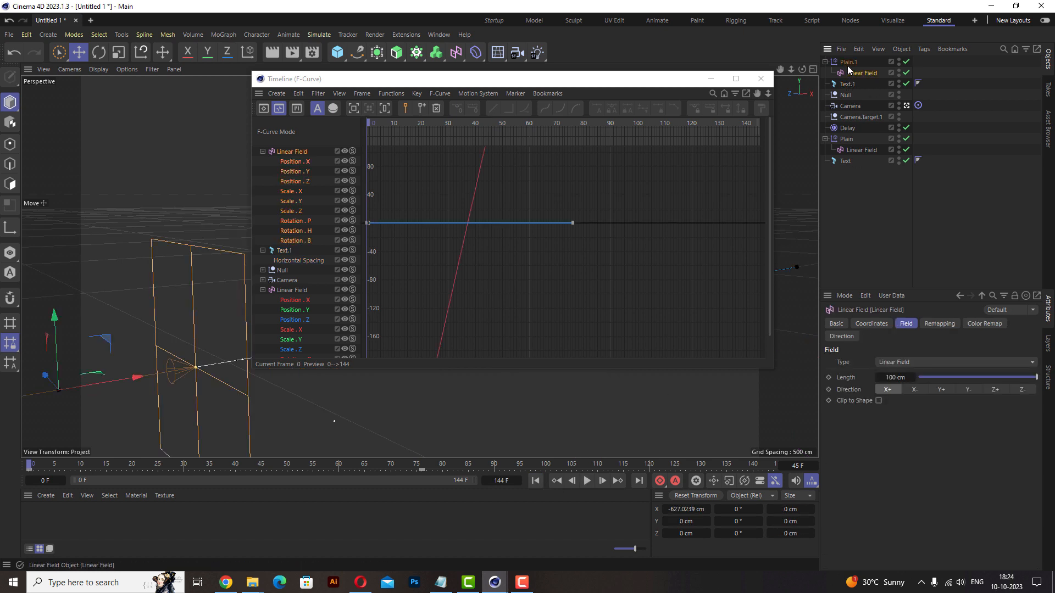
type("1700")
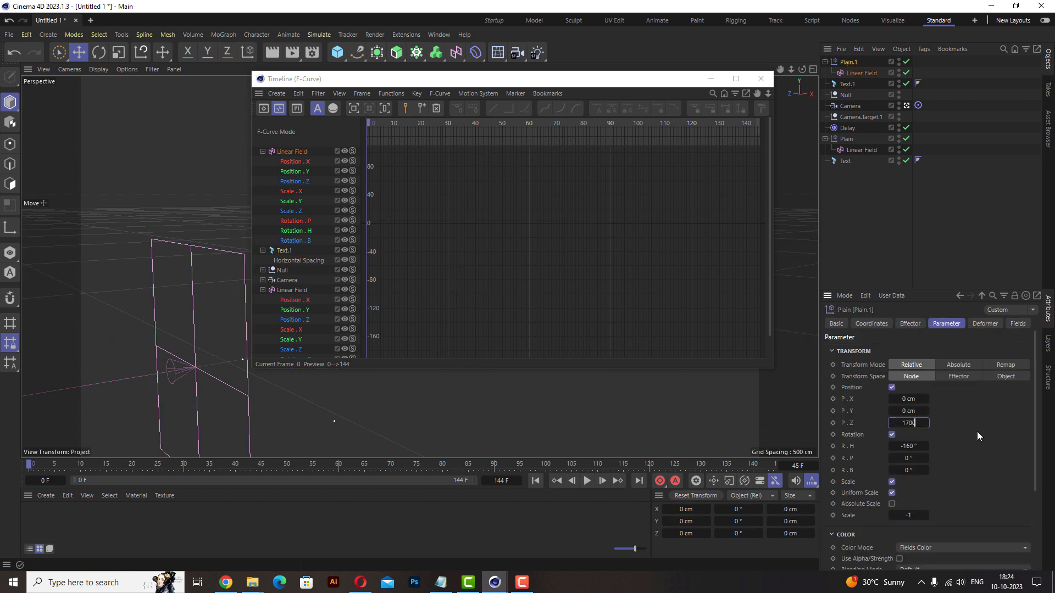
key("Return")
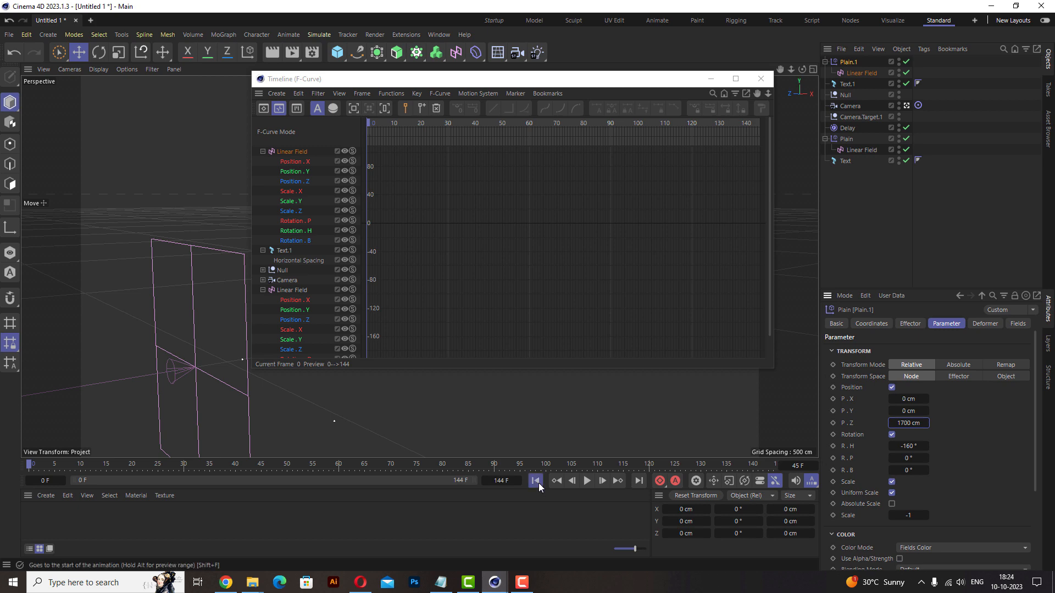
- Close the F-Curve timeline and play the revised EFFECTOR and CINEMA 4D letter animation again from the start
left_click(760, 80)
left_click(586, 481)
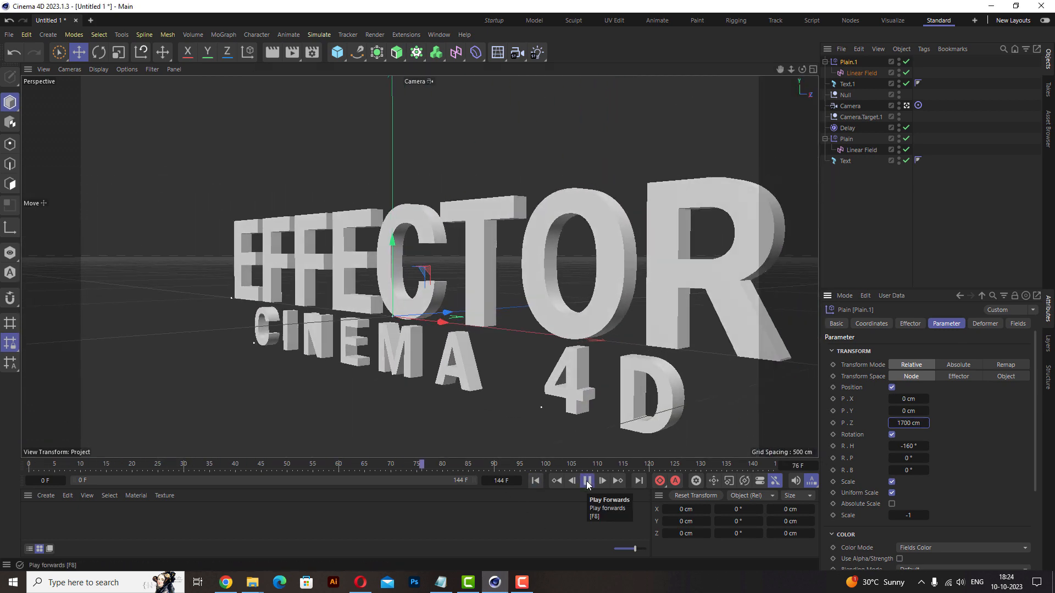
left_click(586, 481)
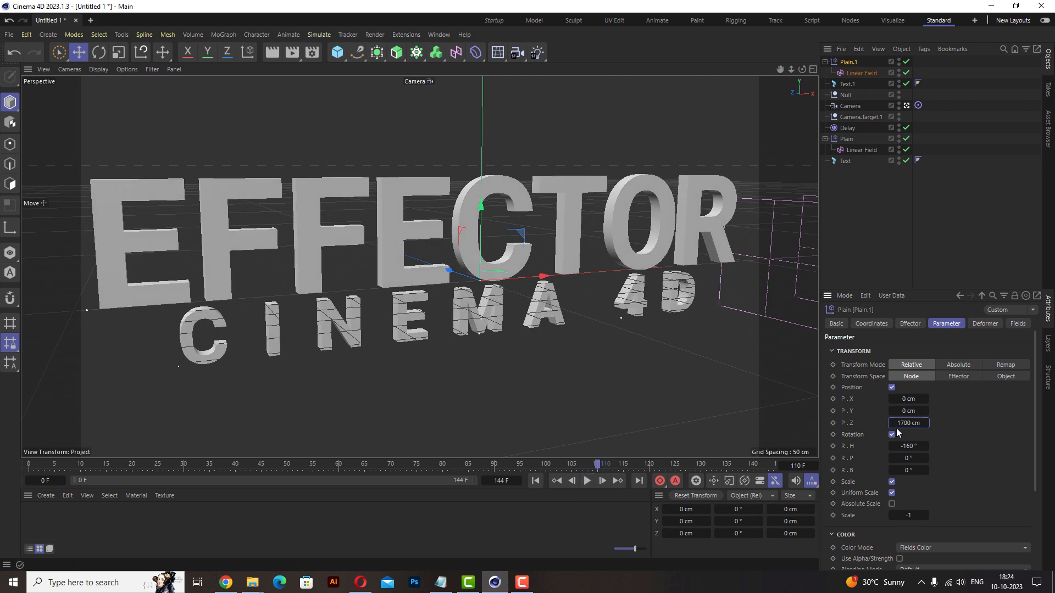
left_click(438, 37)
left_click(400, 519)
left_click(535, 482)
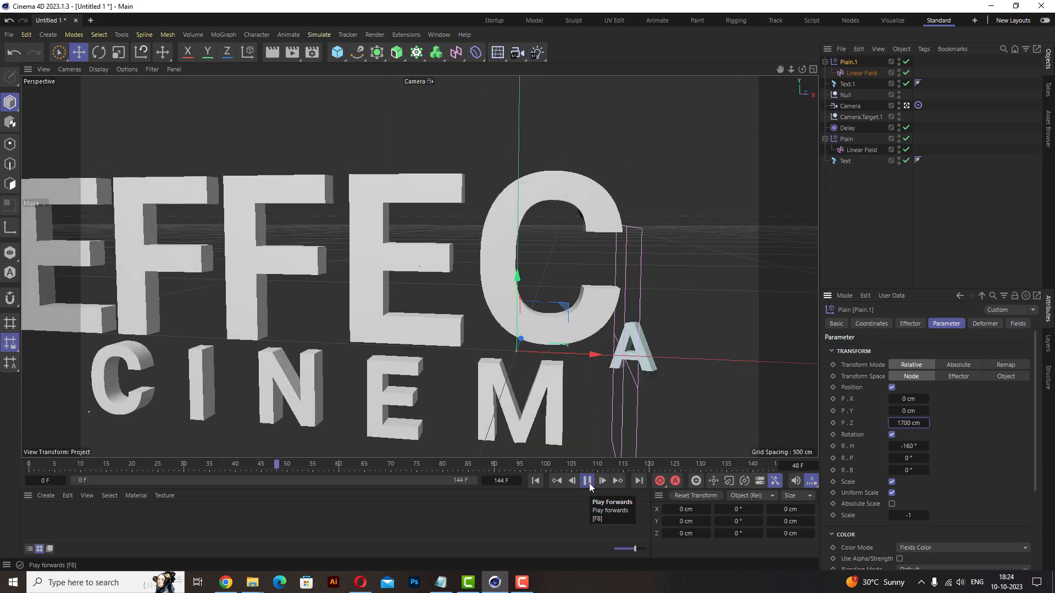
- Stop playback and retime the CINEMA 4D text's Linear Field keyframes so the first sits at frame 74 and the last at frame 133
left_click(588, 481)
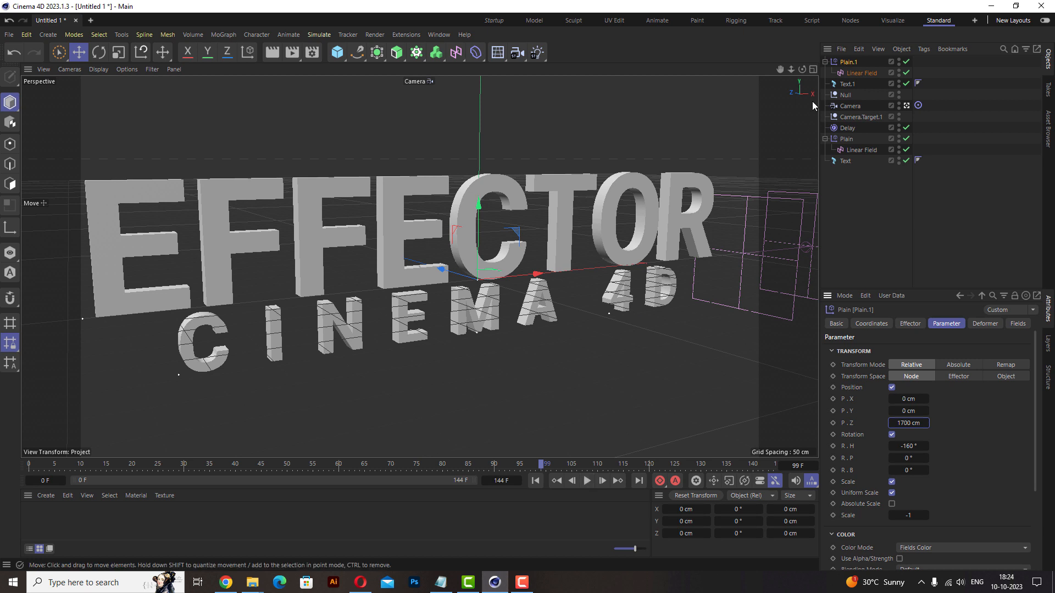
left_click(847, 84)
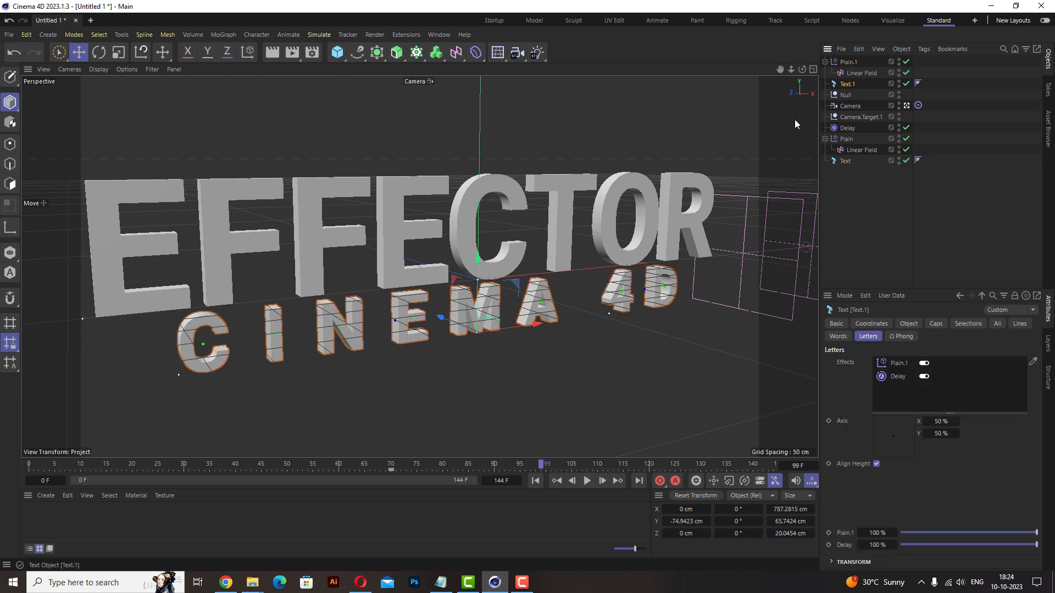
left_click(851, 73)
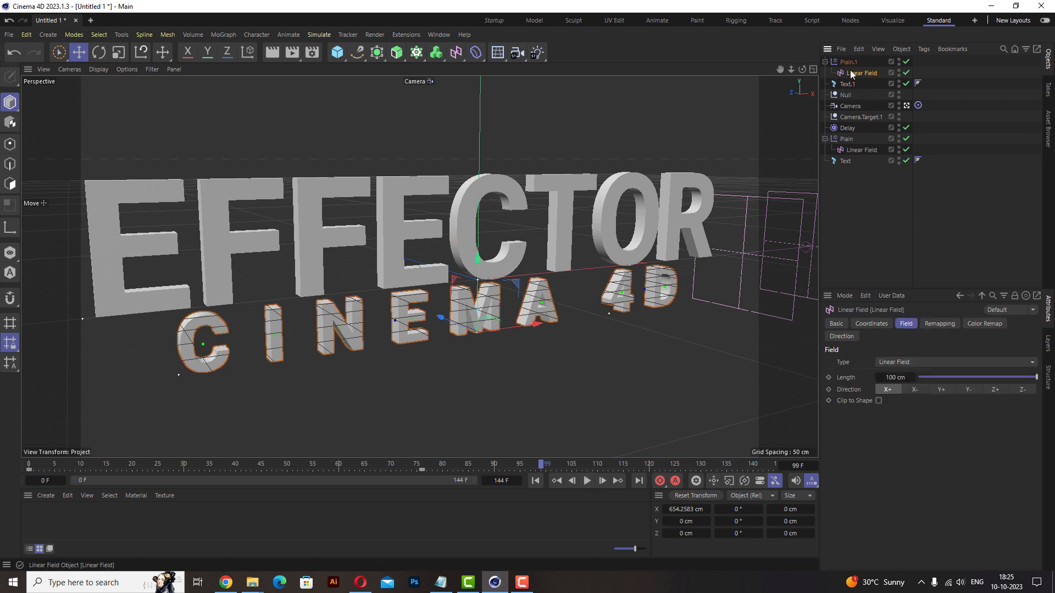
left_click(849, 63)
left_click_drag(542, 467, 417, 468)
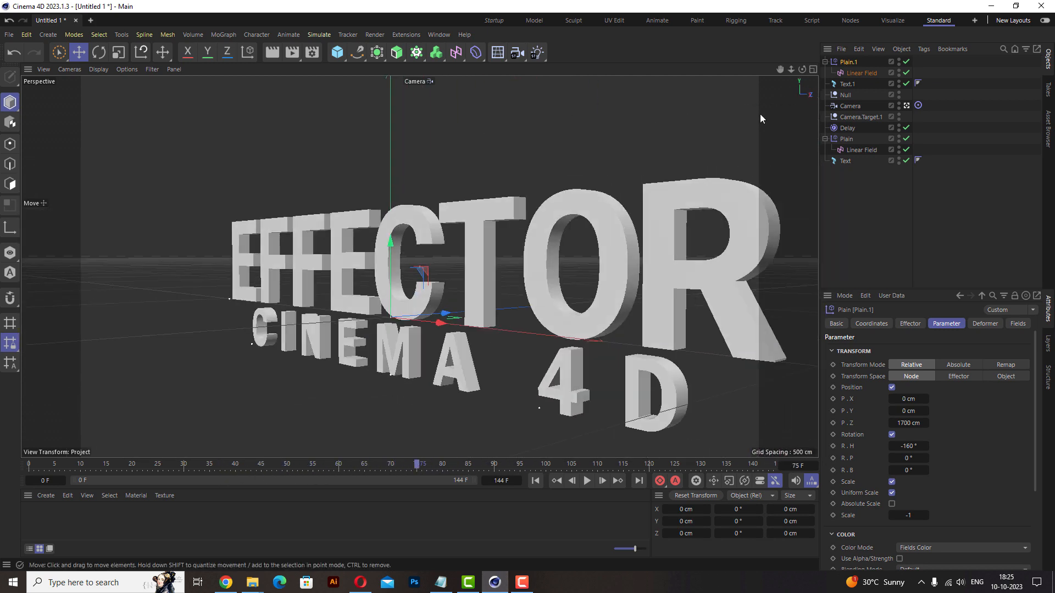
left_click(852, 70)
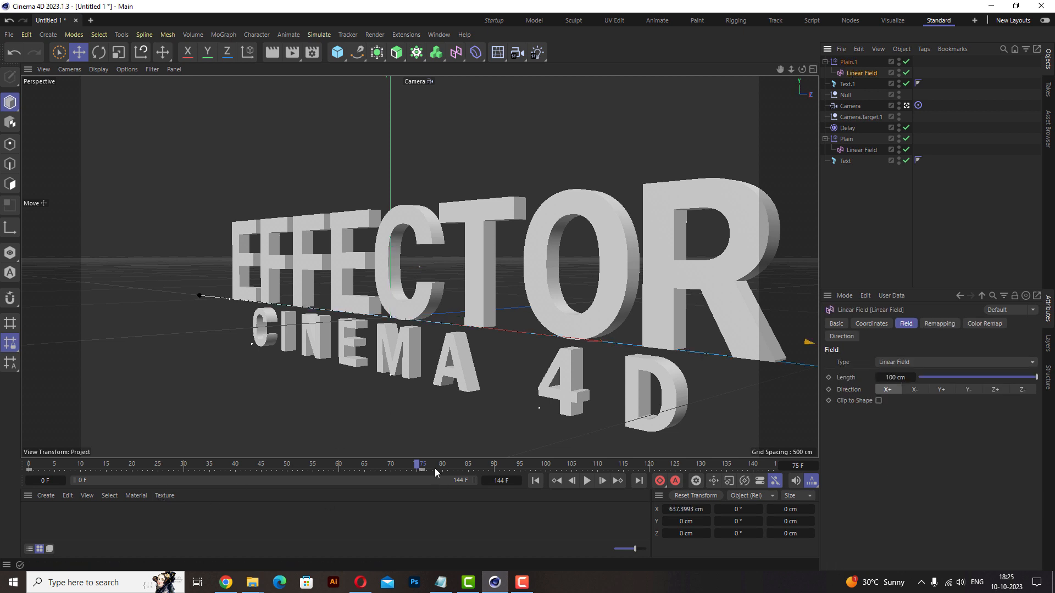
mouse_move(422, 470)
left_mouse_down()
mouse_move(777, 475)
mouse_move(724, 480)
left_mouse_up()
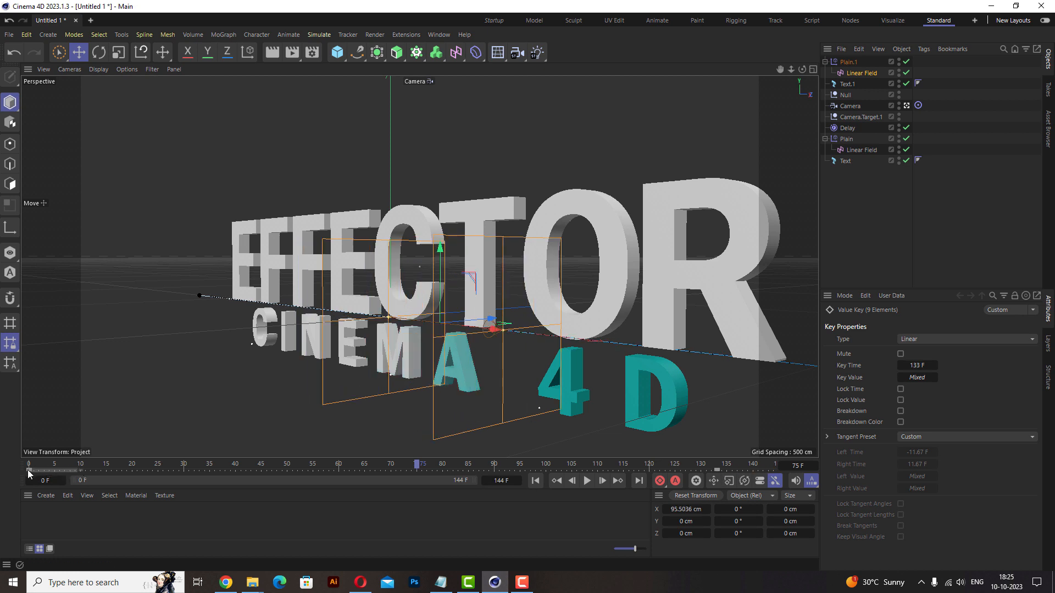
left_click_drag(29, 471, 225, 472)
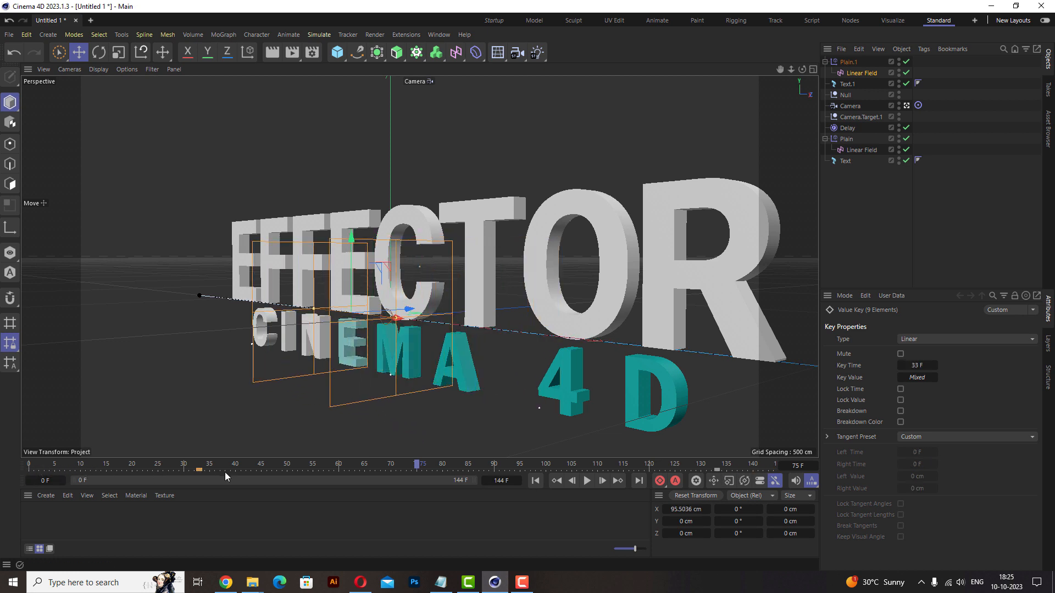
left_click_drag(408, 469, 412, 469)
- Play the retimed animation from the start and extend the timeline's end to frame 178
left_click(536, 481)
left_click(589, 482)
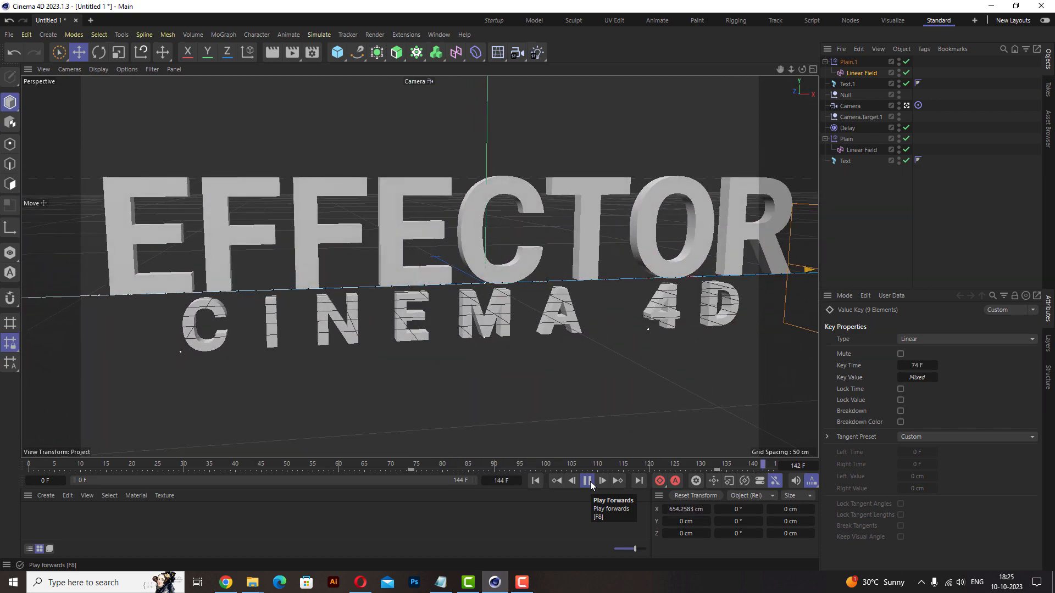
left_click_drag(501, 480, 509, 480)
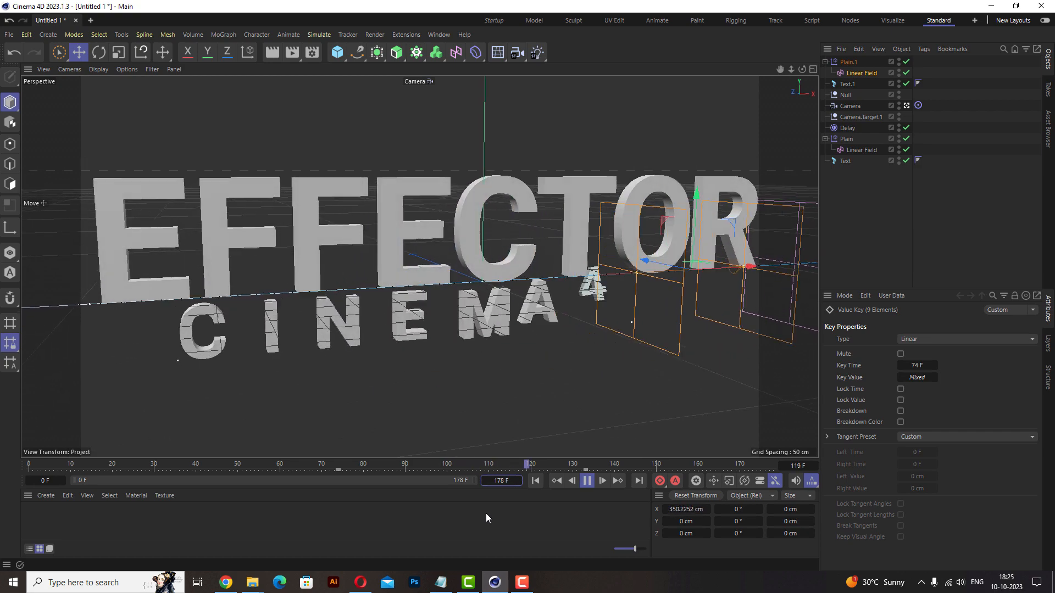
left_click(865, 236)
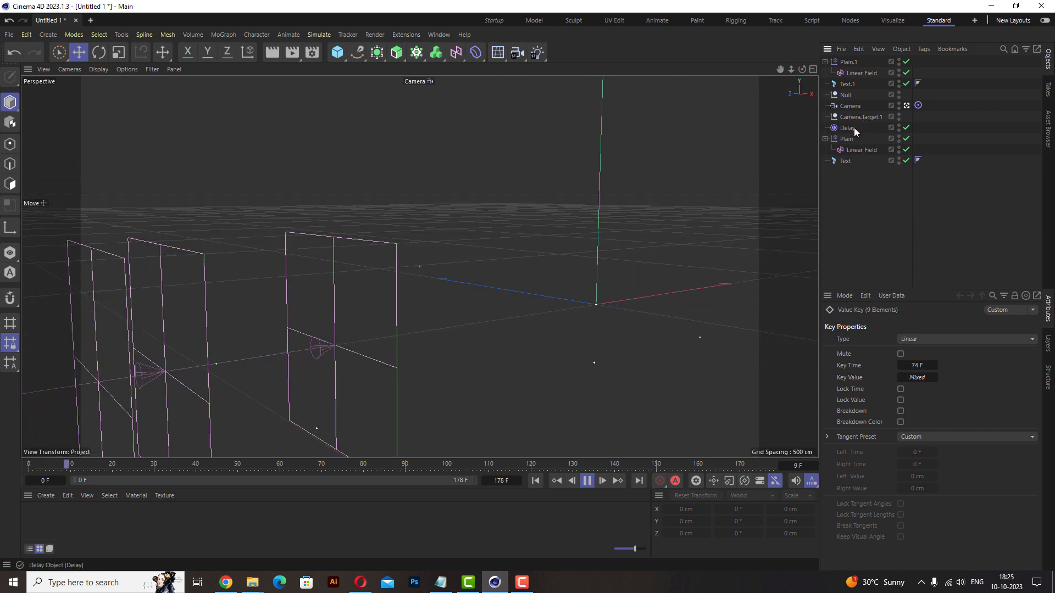
- Duplicate the Delay effector by copying and pasting it
left_click(850, 127)
left_click(879, 51)
mouse_move(862, 51)
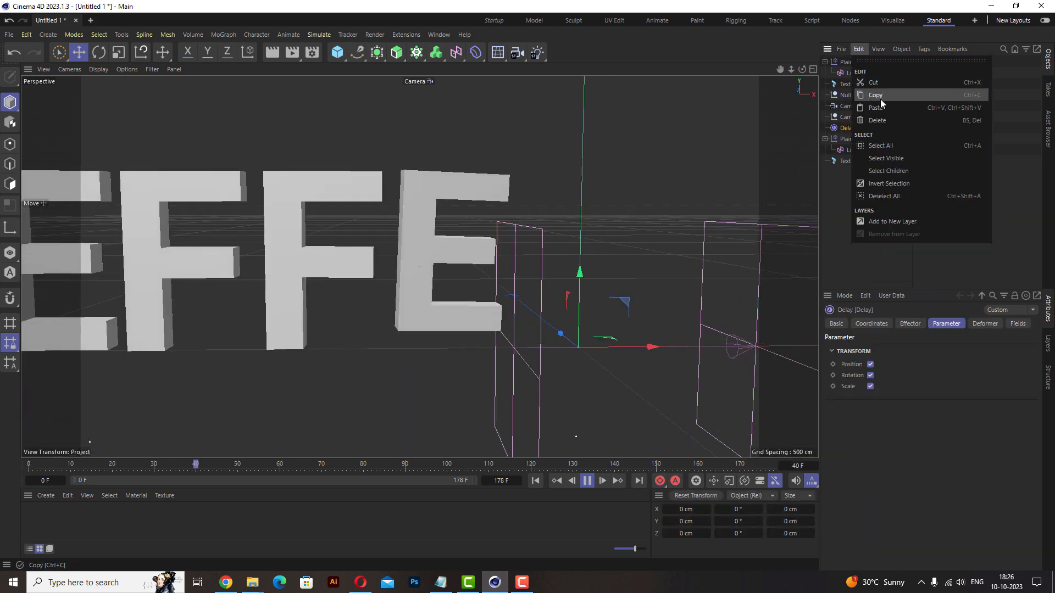
left_click(880, 98)
left_click(862, 48)
left_click(884, 107)
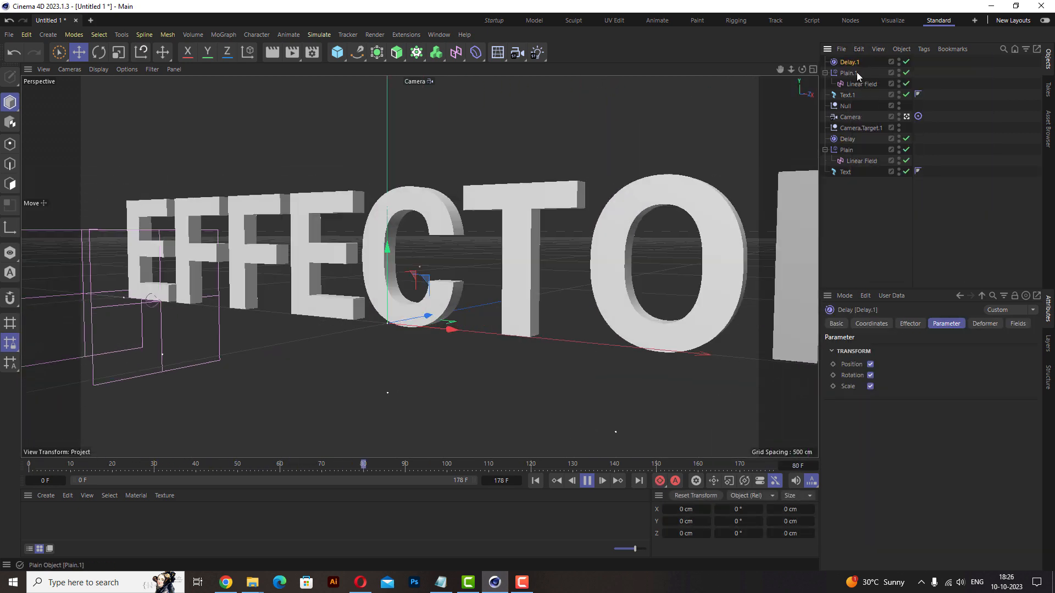
- Replace the original Delay effector with its duplicate in the CINEMA 4D text's letter effects
left_click(856, 72)
left_click(850, 95)
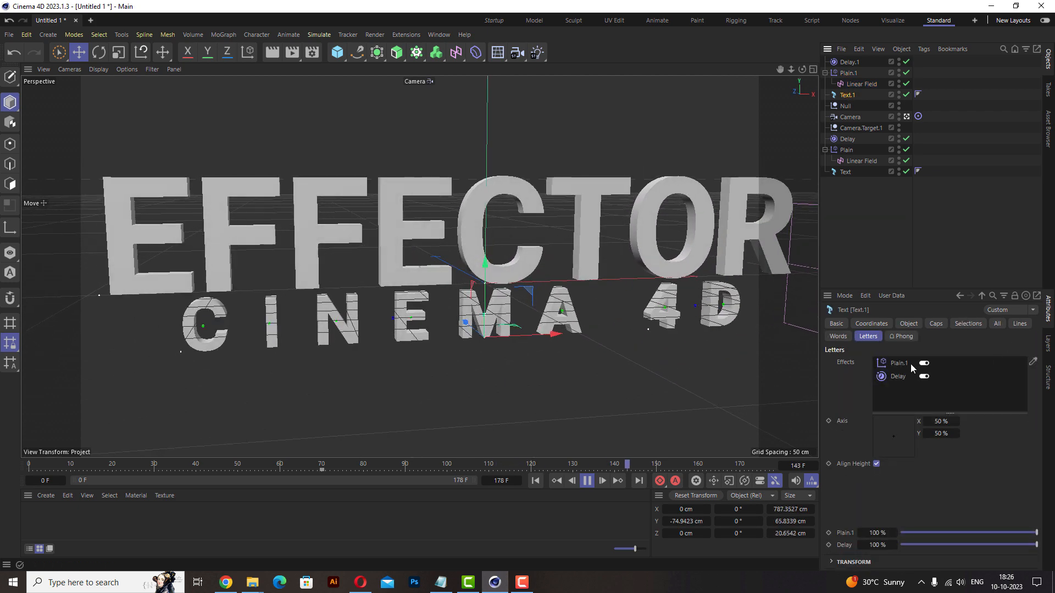
key("Delete")
left_click_drag(850, 63, 879, 190)
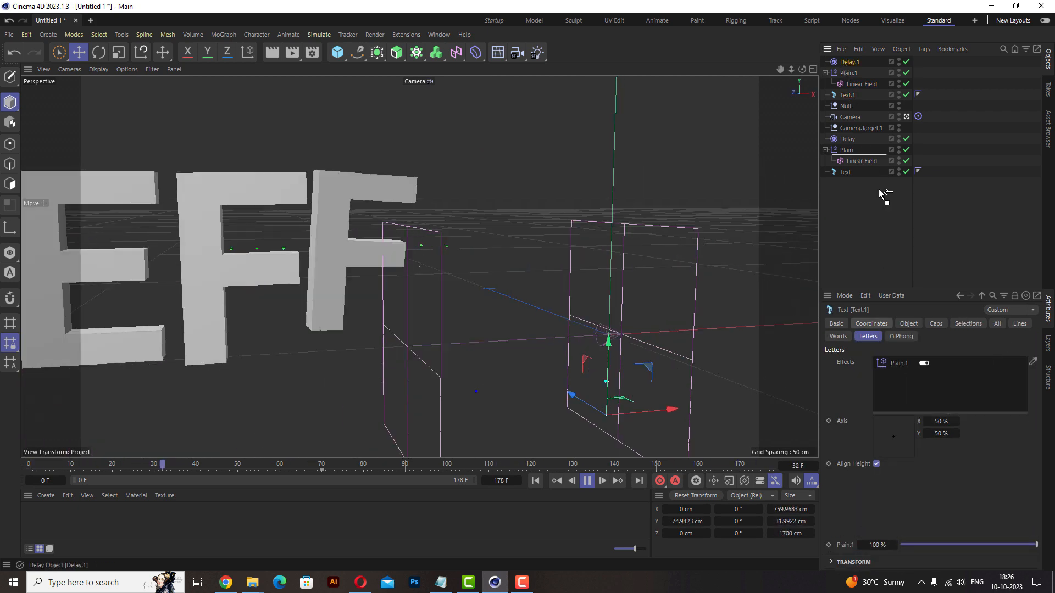
left_click_drag(896, 379, 897, 380)
- Set the duplicated Delay effector's strength to 52%
left_click(852, 63)
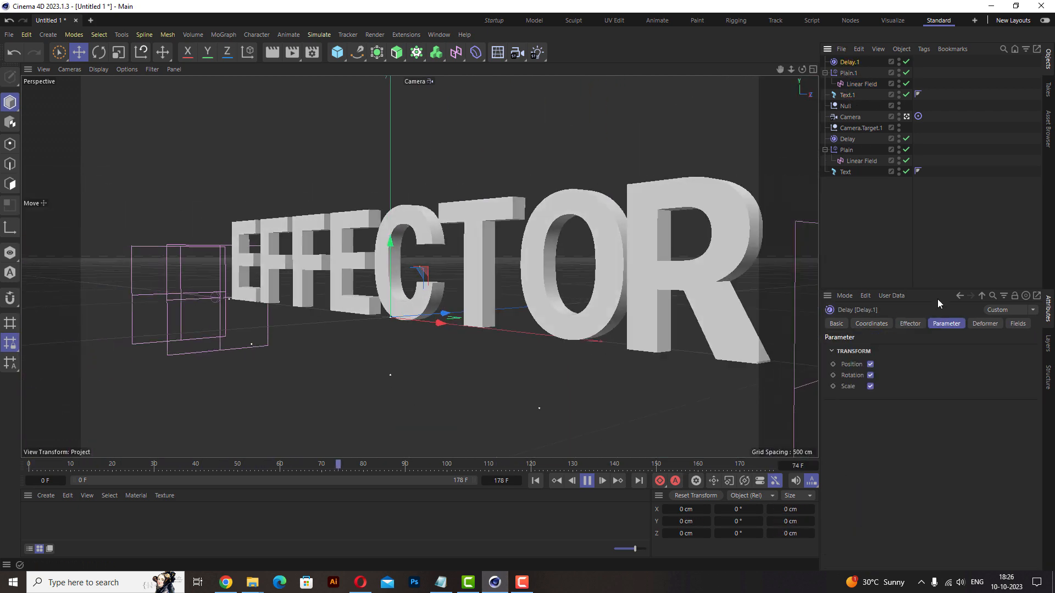
left_click(905, 323)
left_click_drag(988, 349, 981, 350)
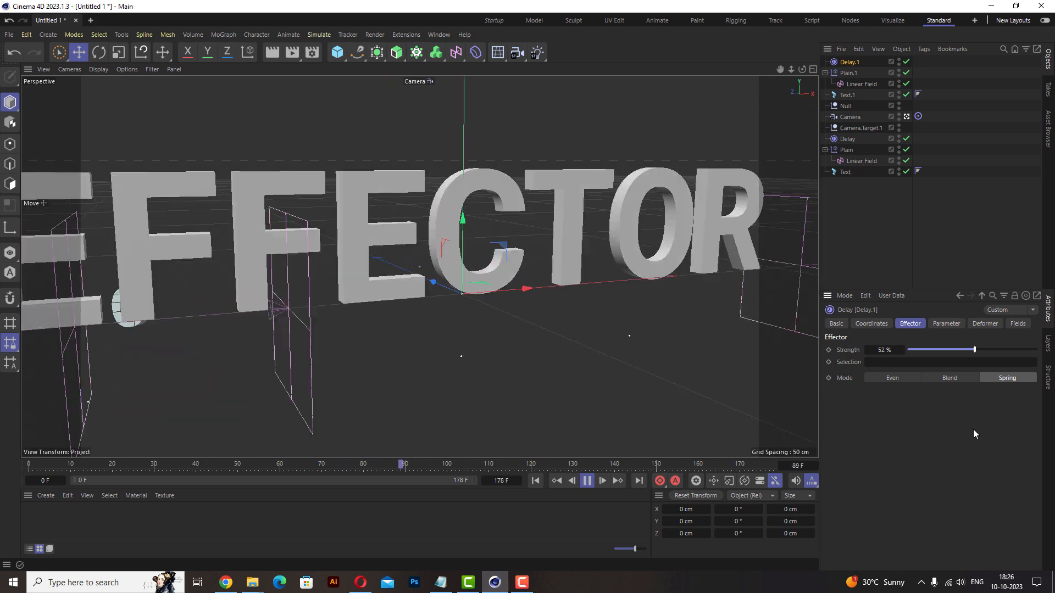
- Move the last keyframe of the CINEMA 4D text's Linear Field to frame 159 and the camera's last keyframe to frame 177
left_click(859, 84)
left_click_drag(586, 471, 695, 474)
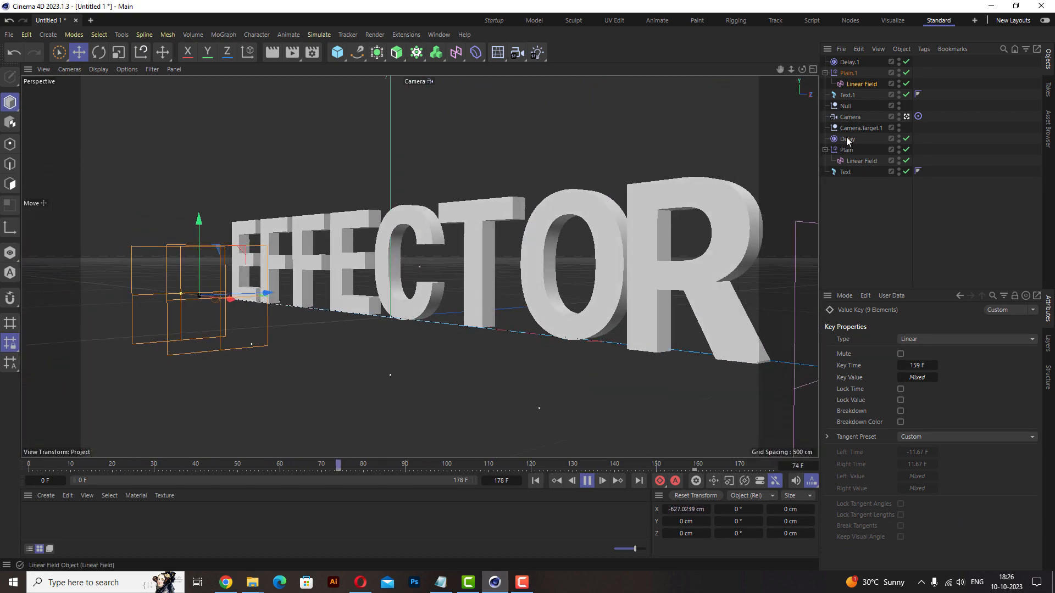
left_click(849, 117)
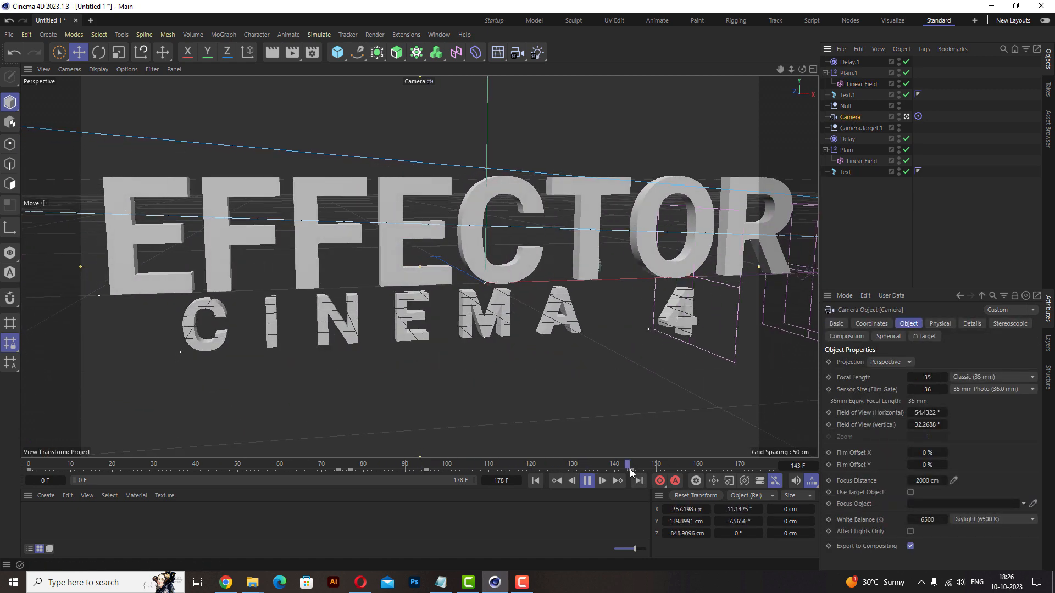
left_click_drag(631, 470, 765, 472)
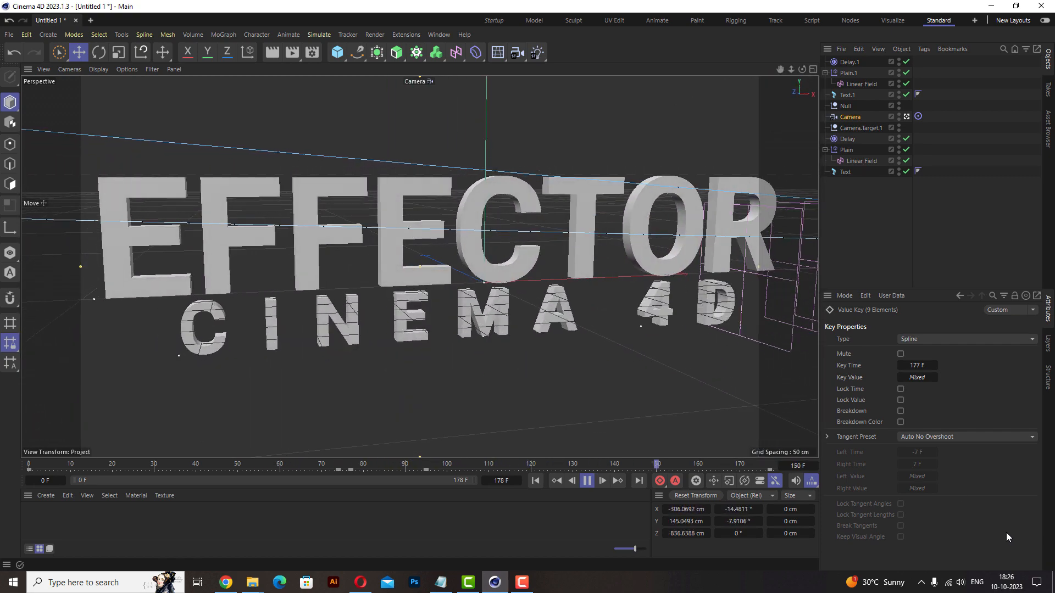
- Hide both Linear Fields in the viewport and clear the object selection
left_click(866, 161)
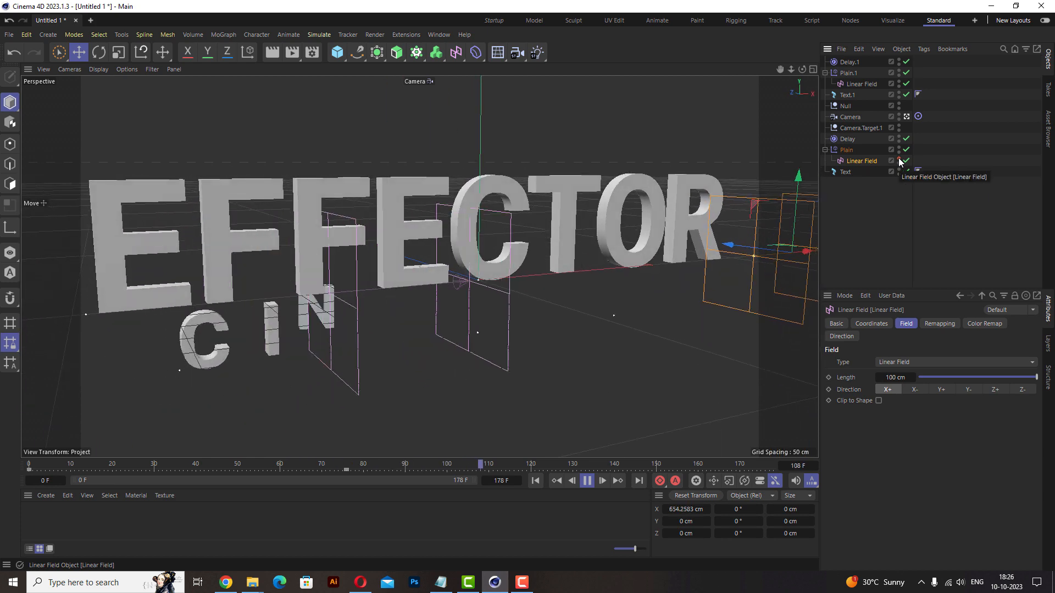
left_click(871, 84)
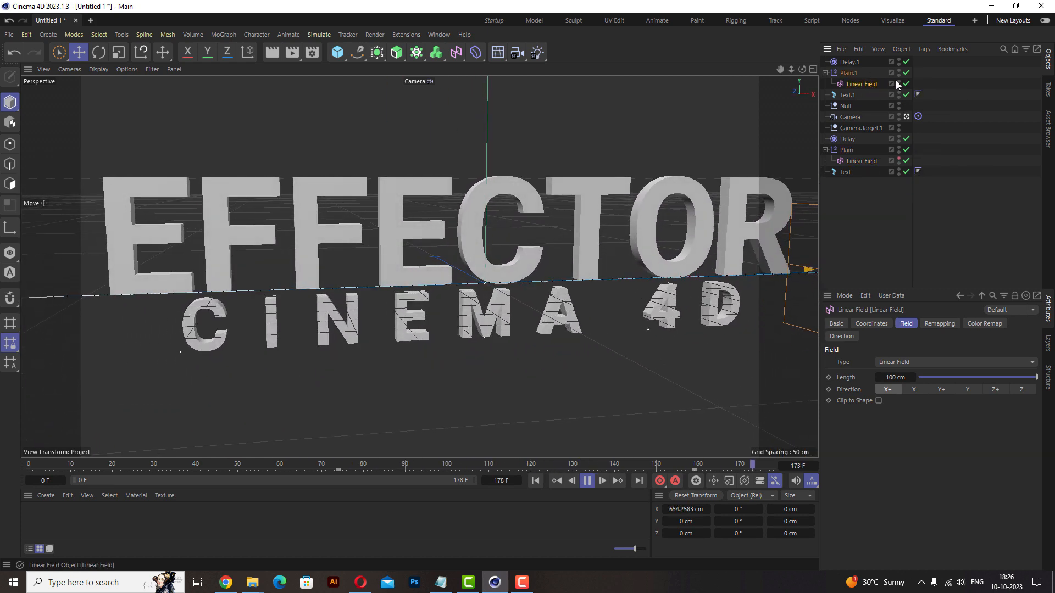
left_click(852, 236)
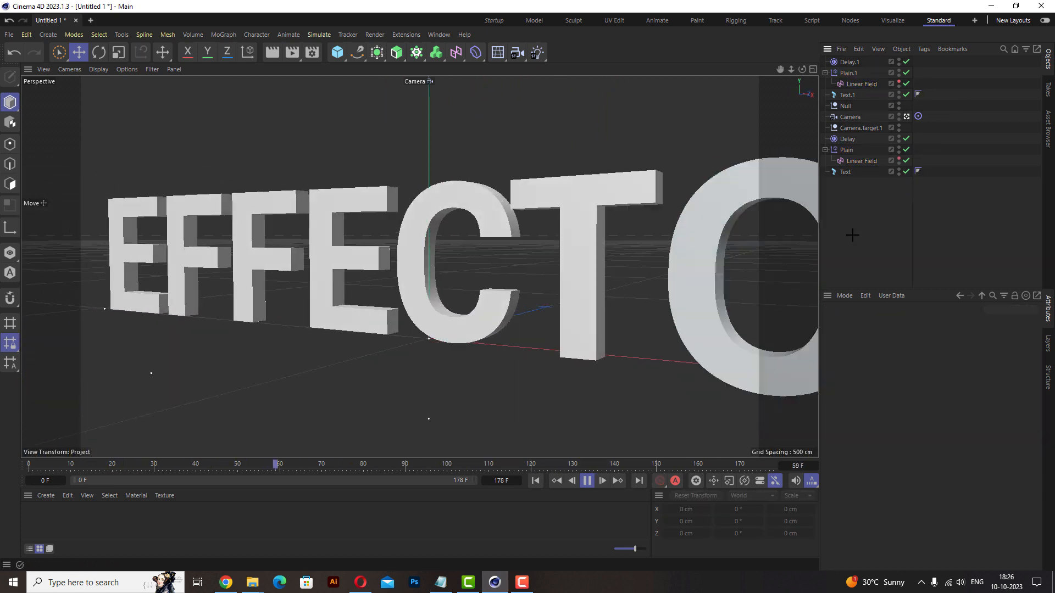